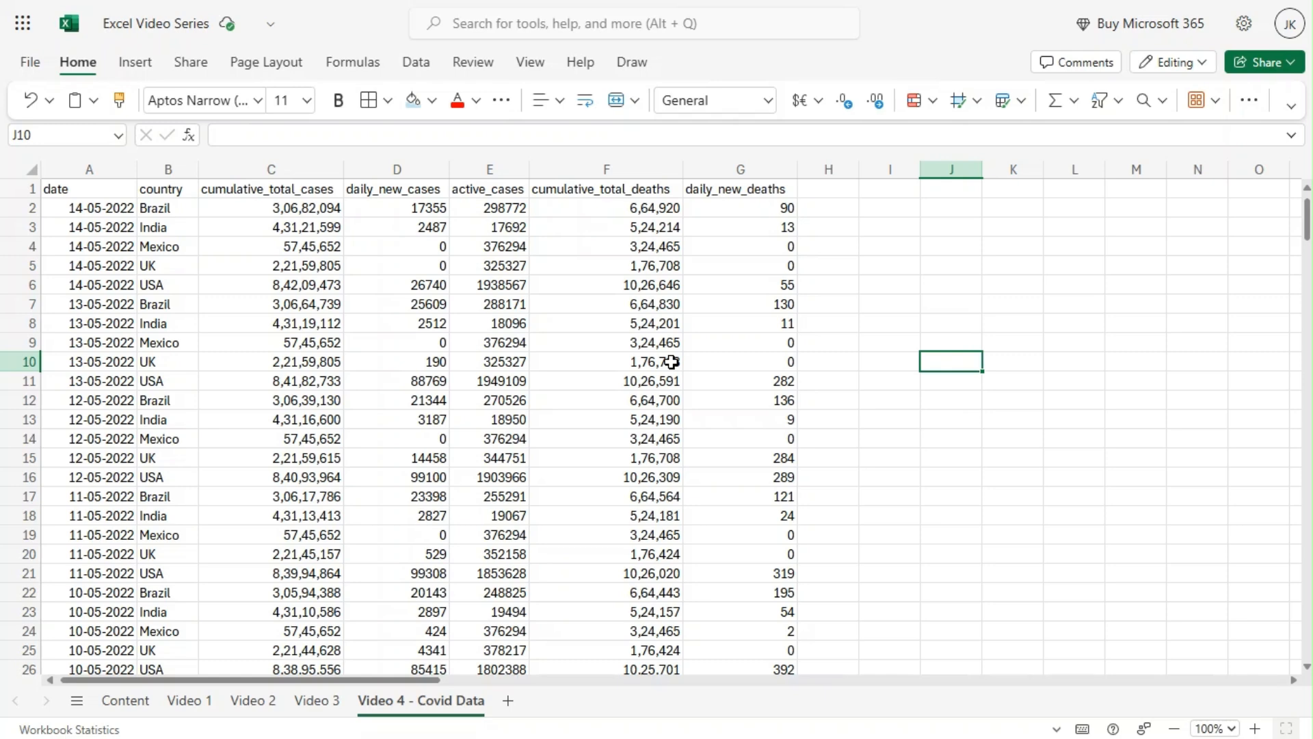
left_click(124, 268)
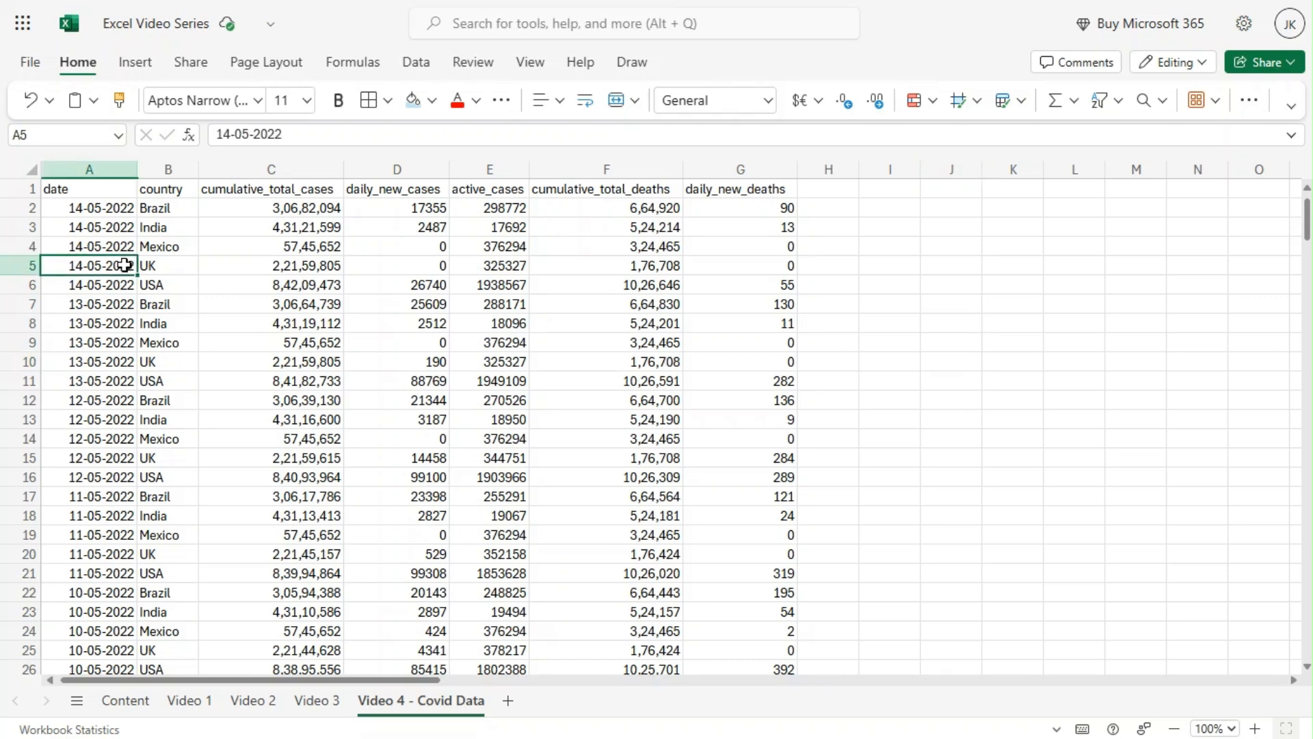
left_click(231, 246)
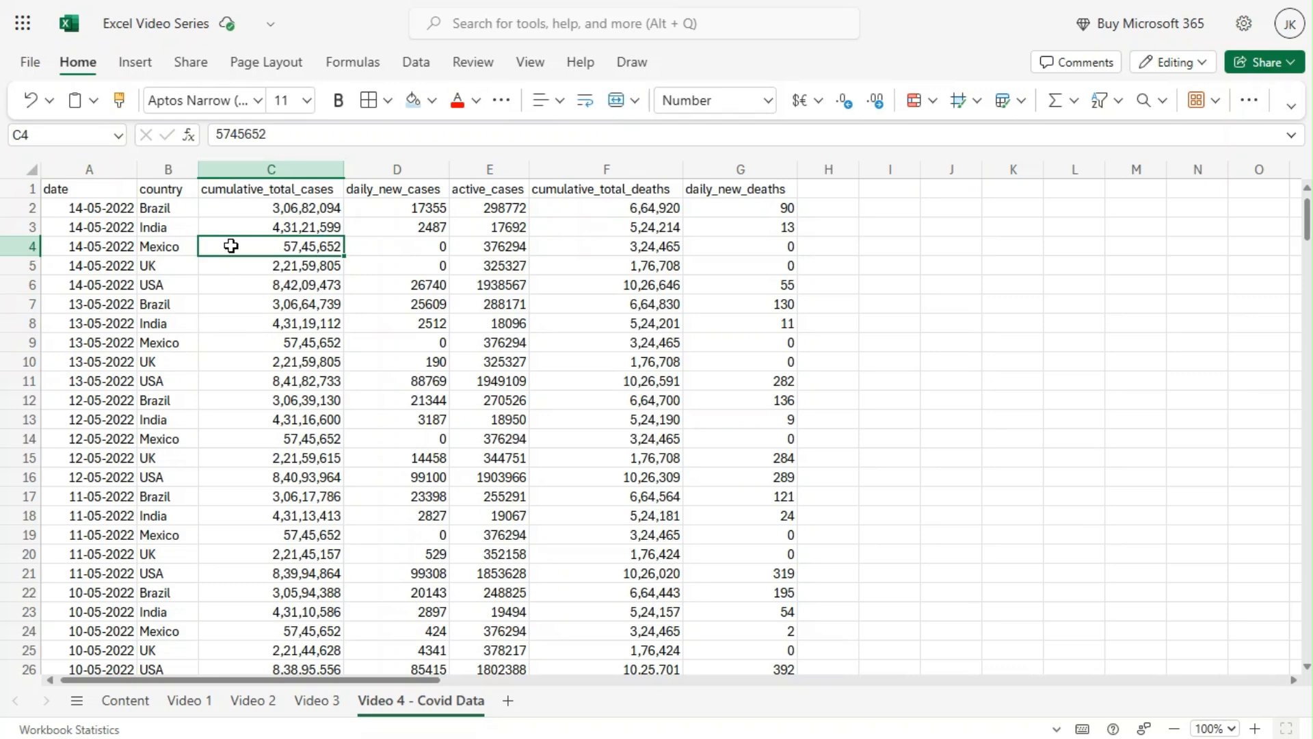
left_click(95, 196)
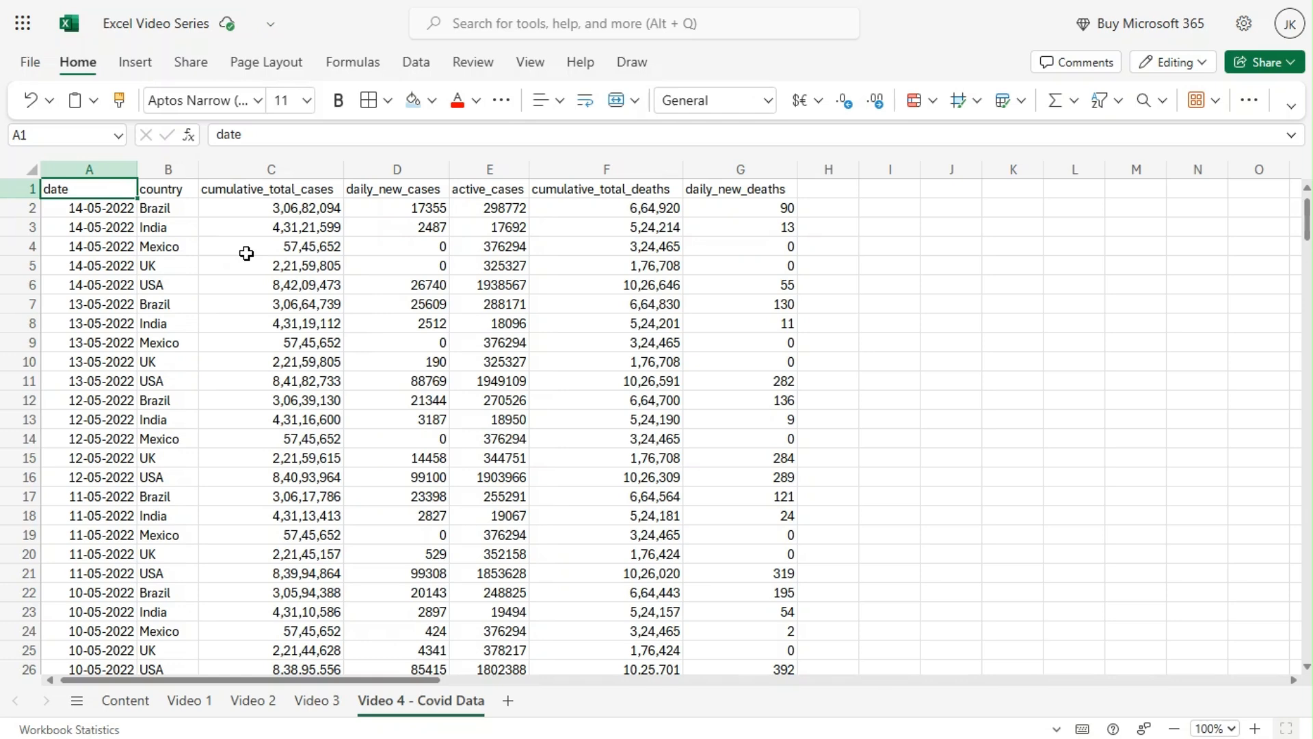
left_click(248, 190)
left_click(125, 194)
left_click(729, 205)
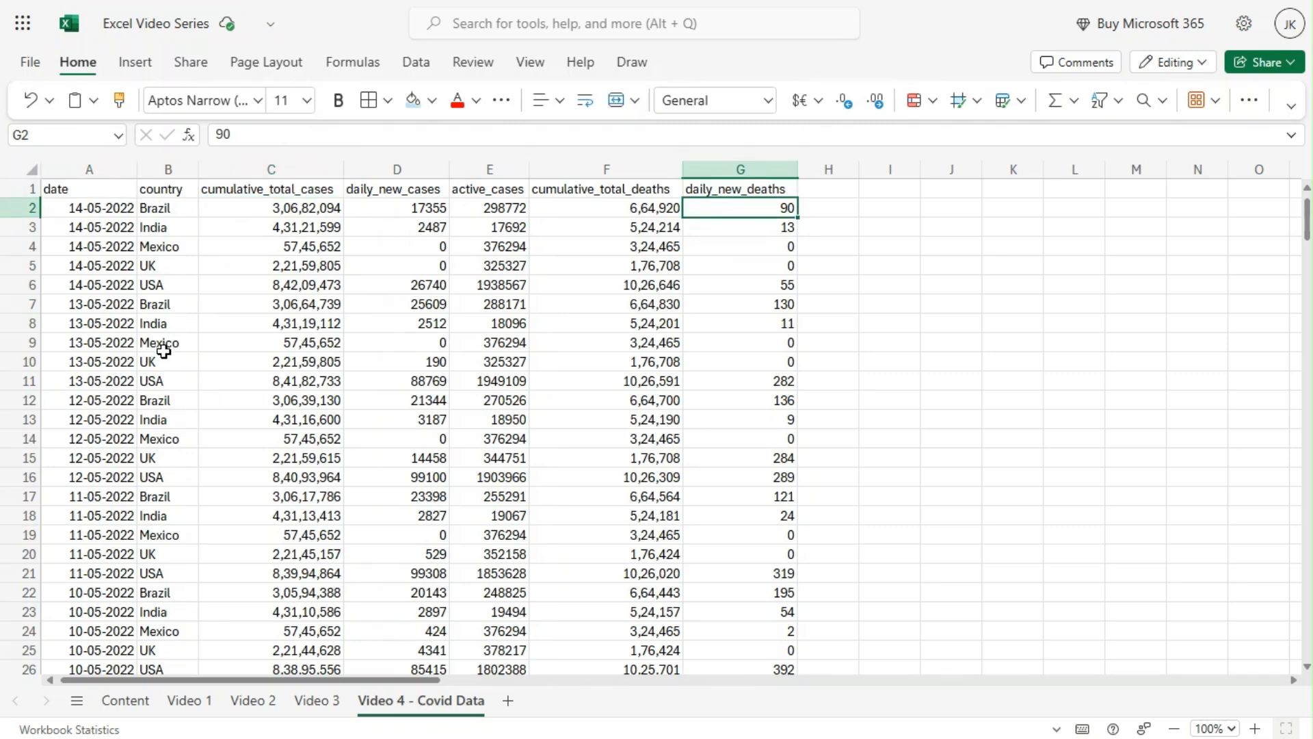
Make the header row from date to daily_new_deaths (A1:G1) bold.
left_click(101, 191)
left_click(770, 189, "shift")
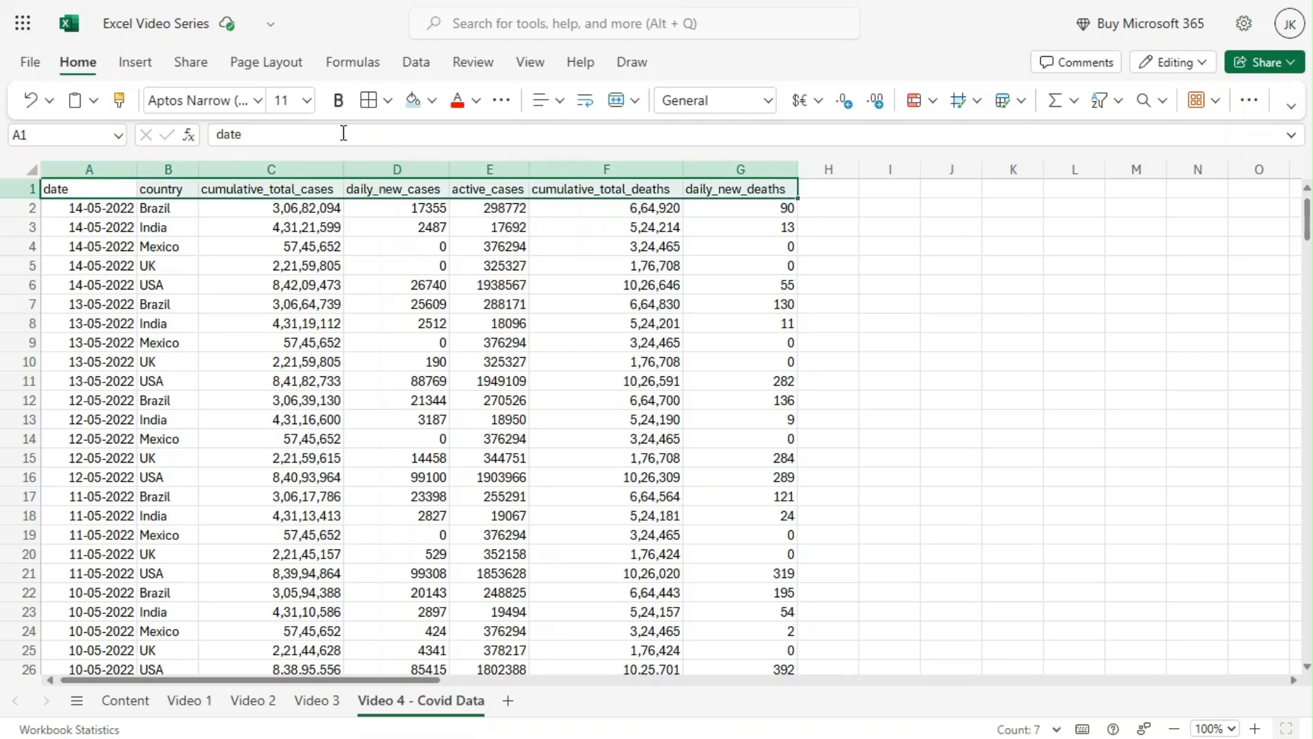
left_click(338, 101)
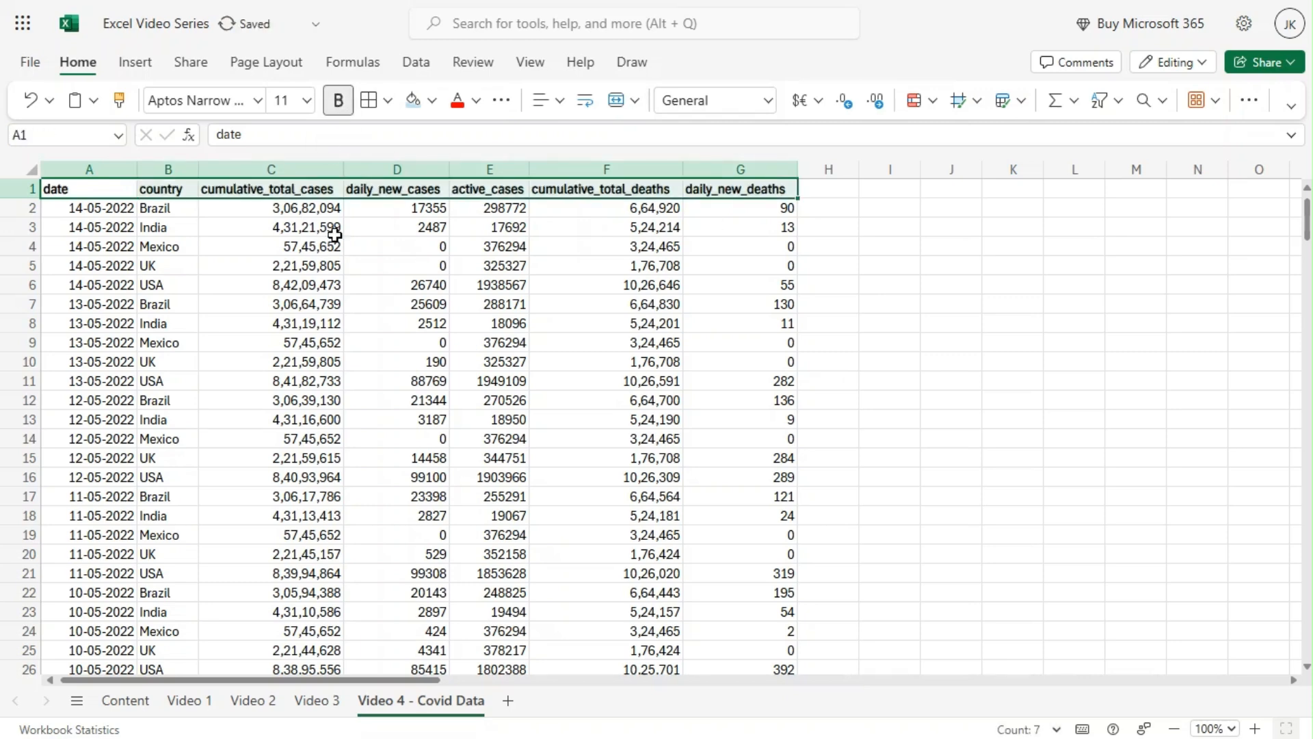
left_click(932, 301)
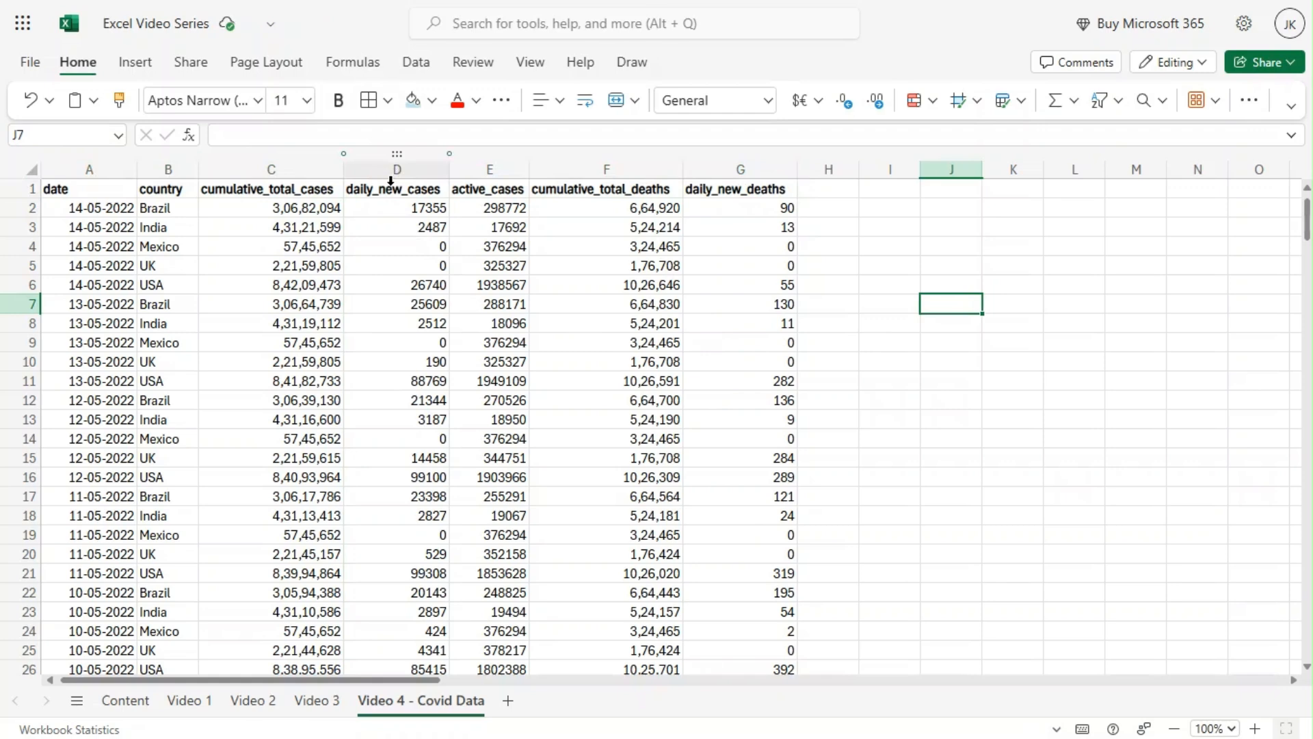
Apply blue gradient-fill data bars to the whole daily_new_cases column and review them down the rows.
left_click(362, 289)
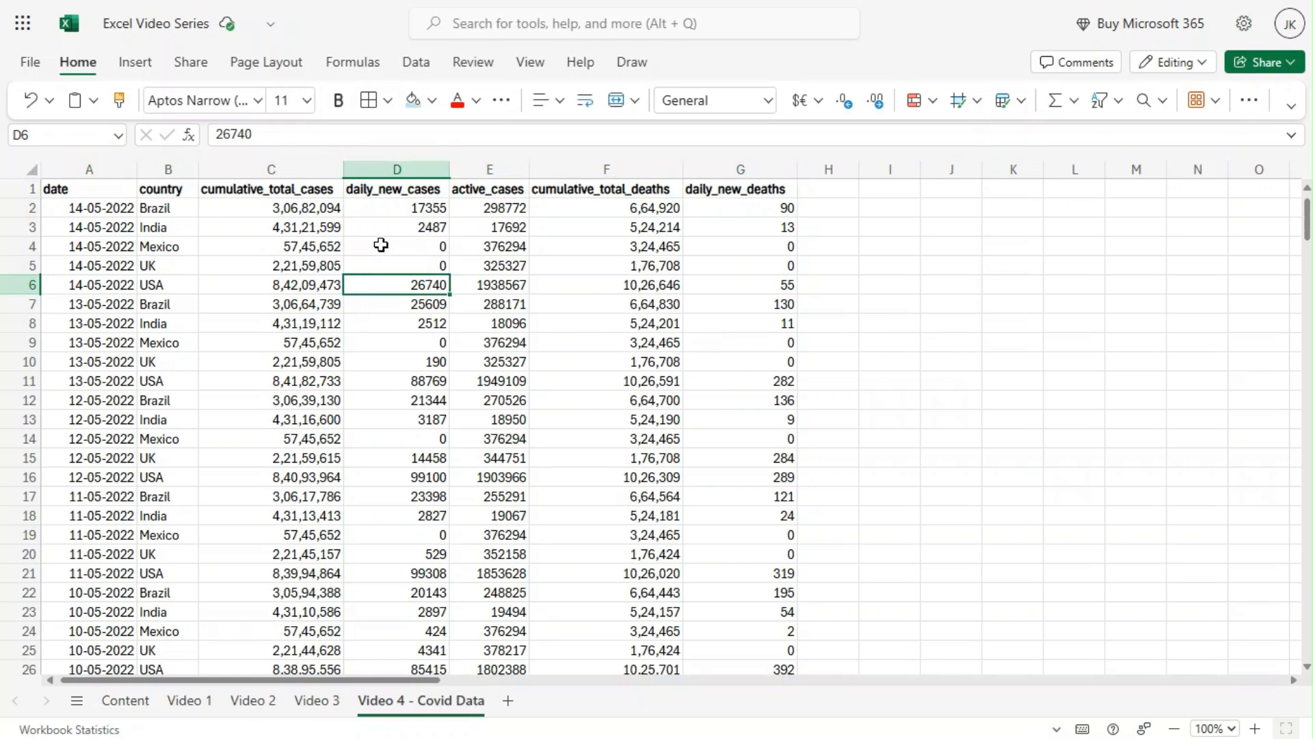
left_click(383, 167)
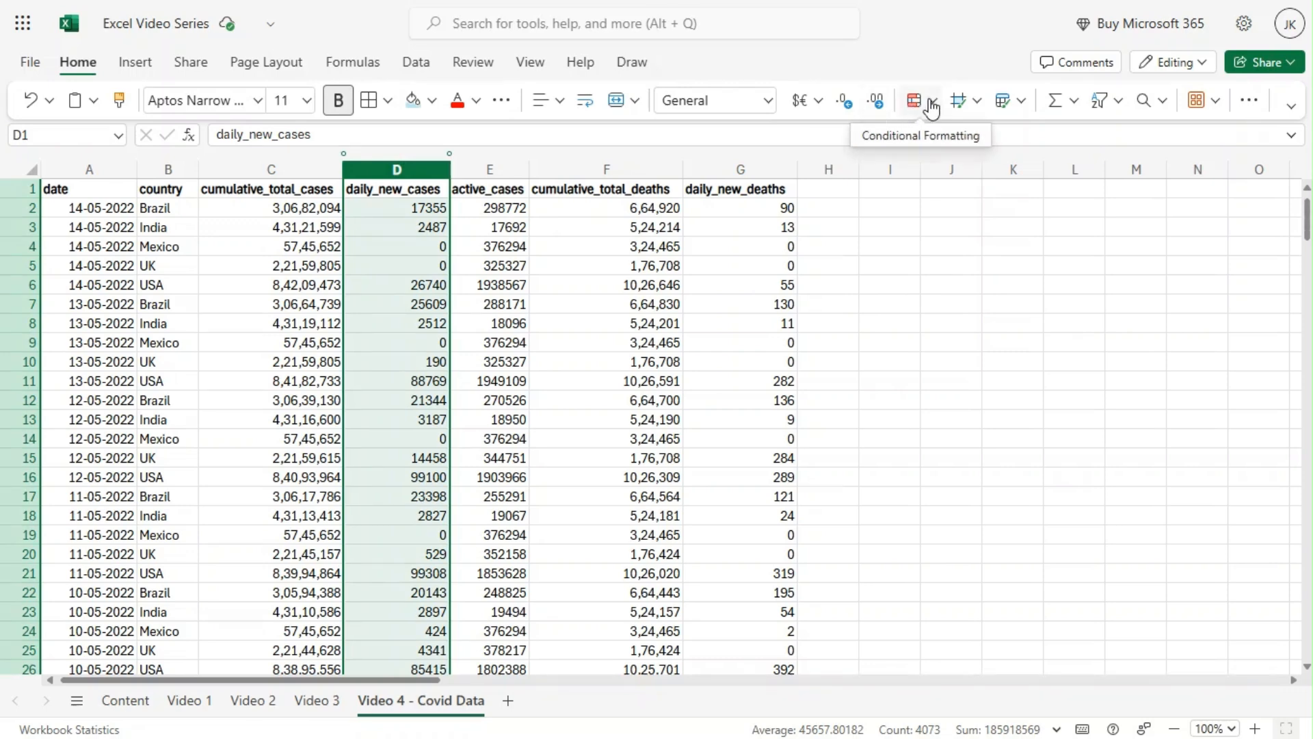
left_click(932, 104)
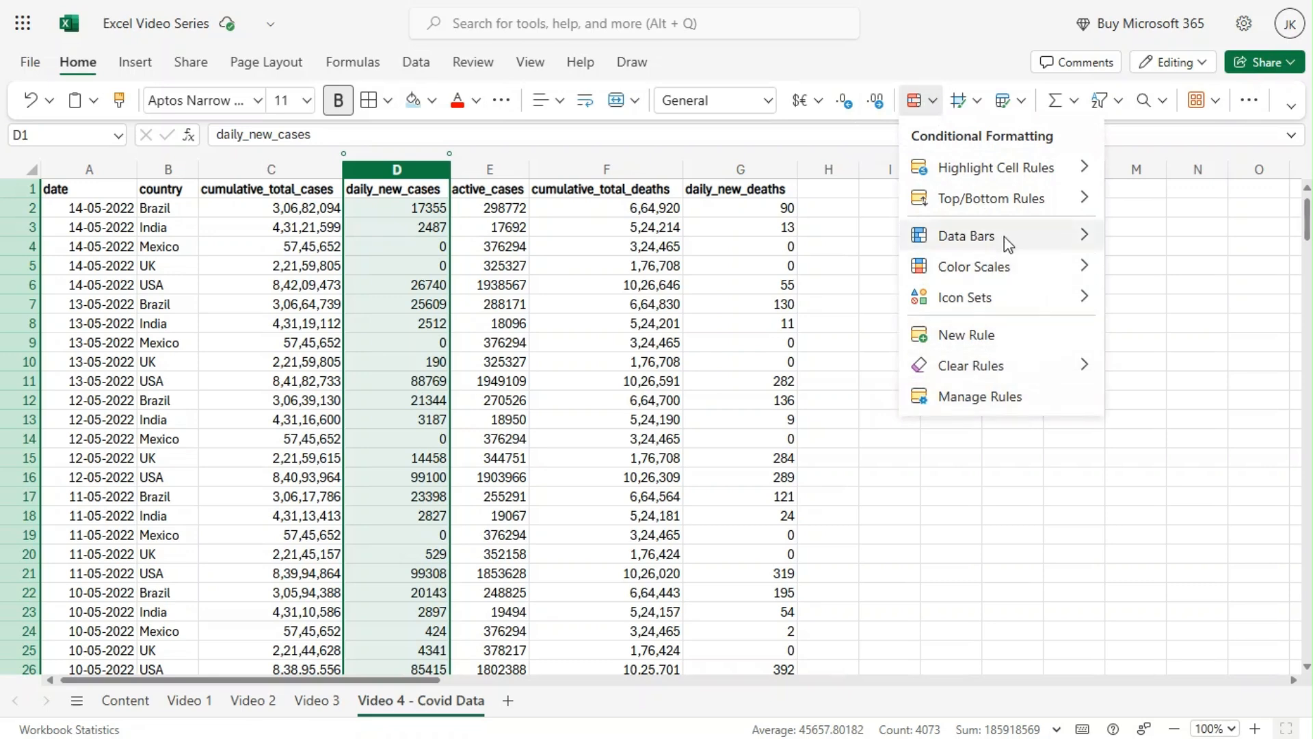
mouse_move(1004, 235)
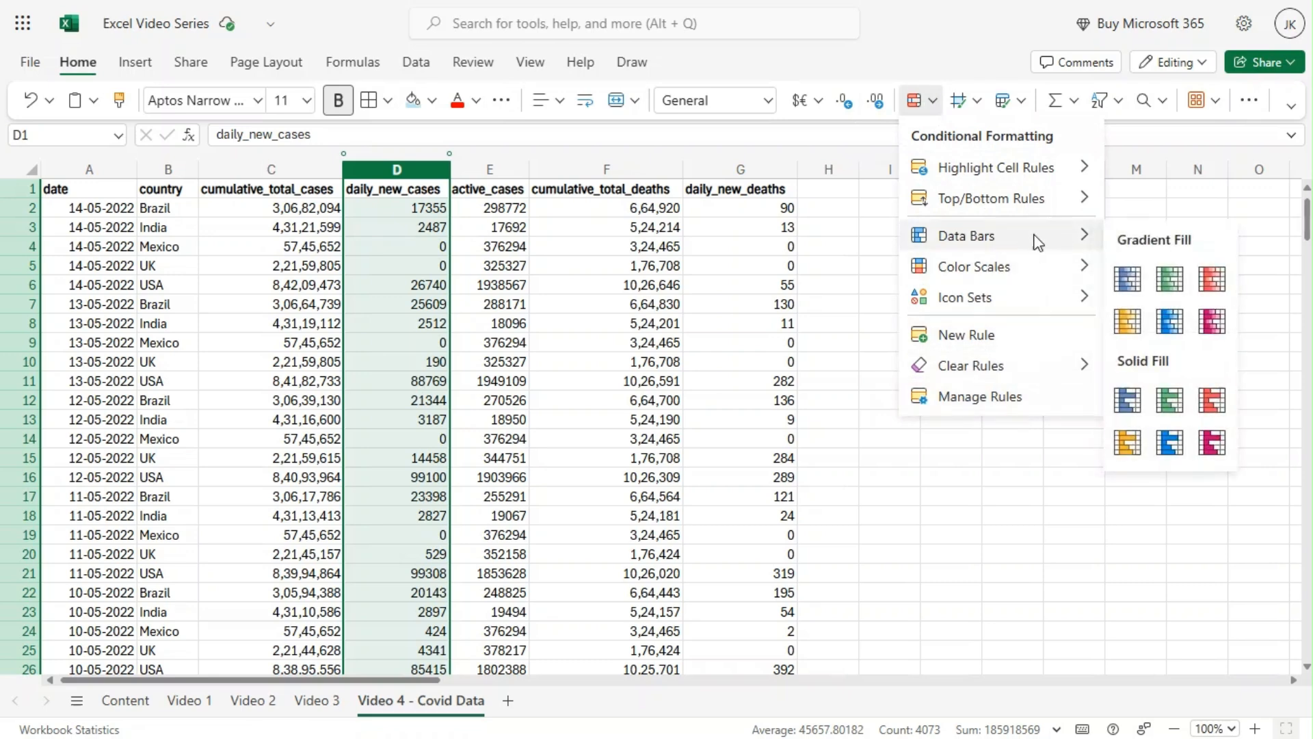
left_click(1136, 283)
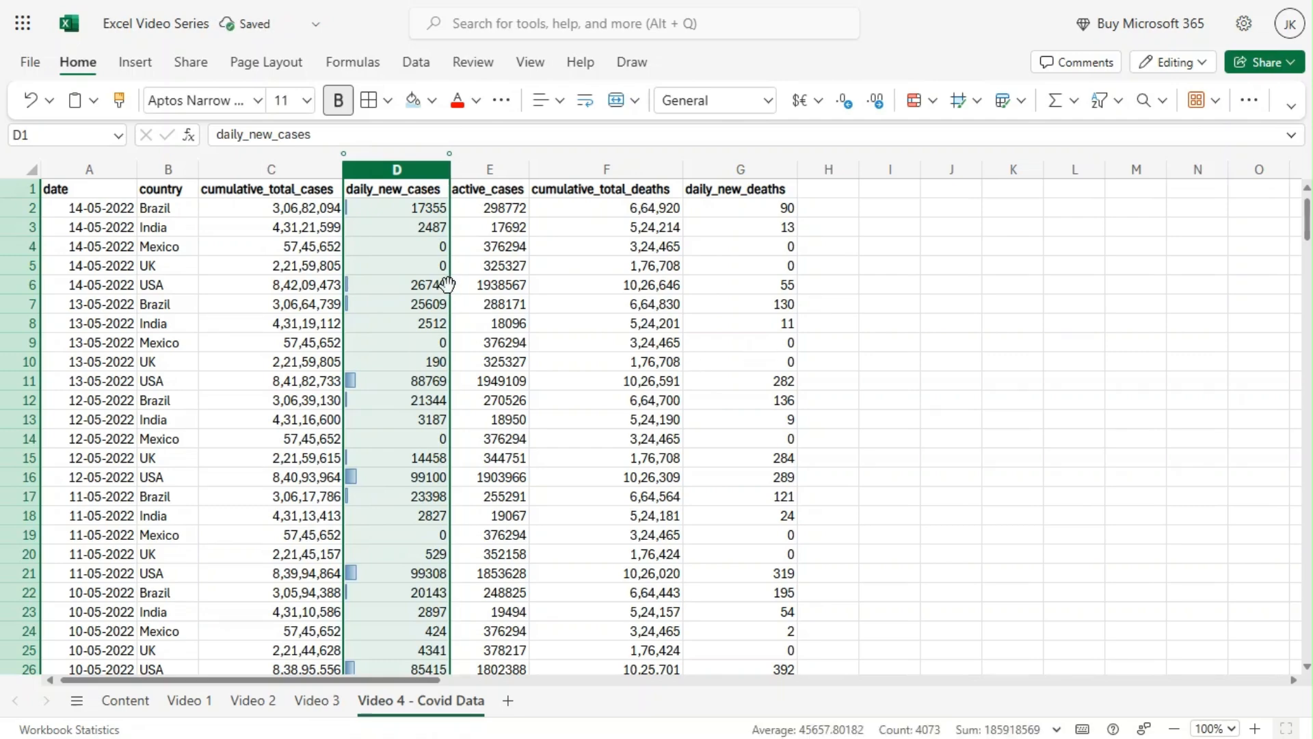
scroll(387, 374, "down", 8)
scroll(389, 376, "down", 13)
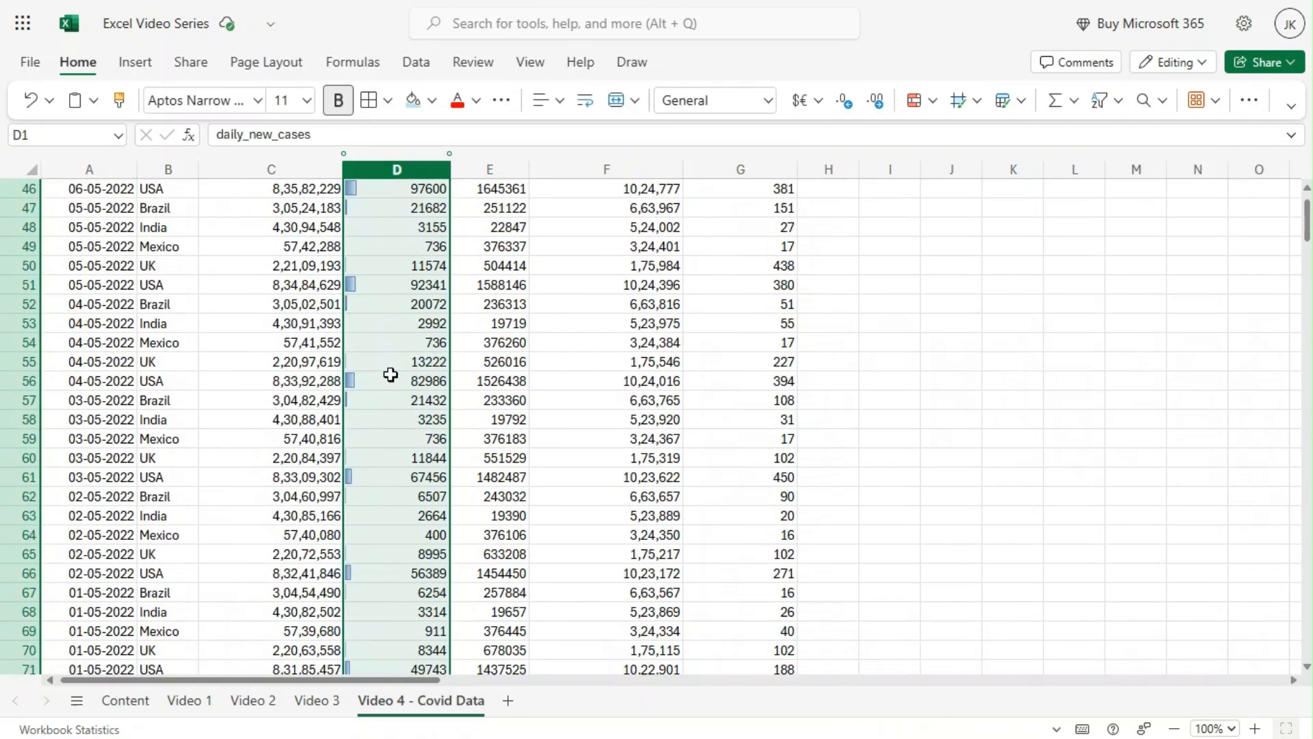
scroll(397, 369, "down", 7)
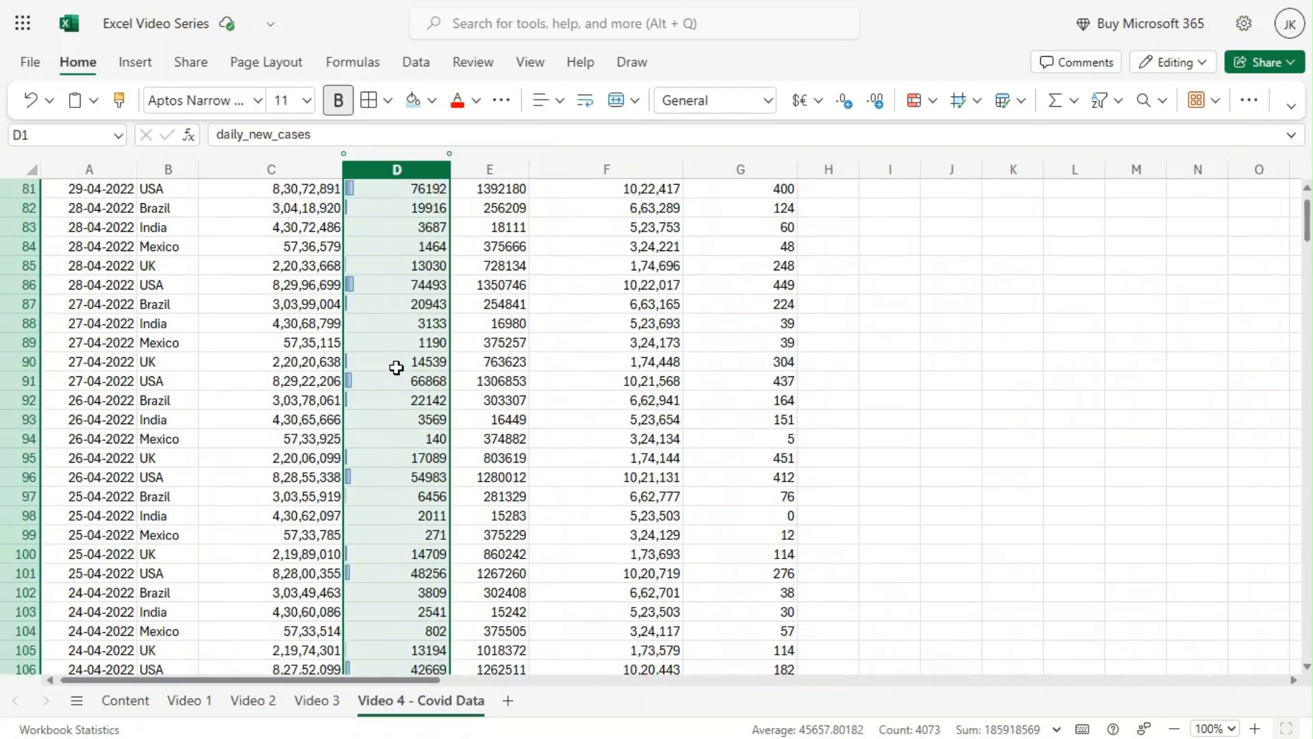
scroll(398, 367, "up", 20)
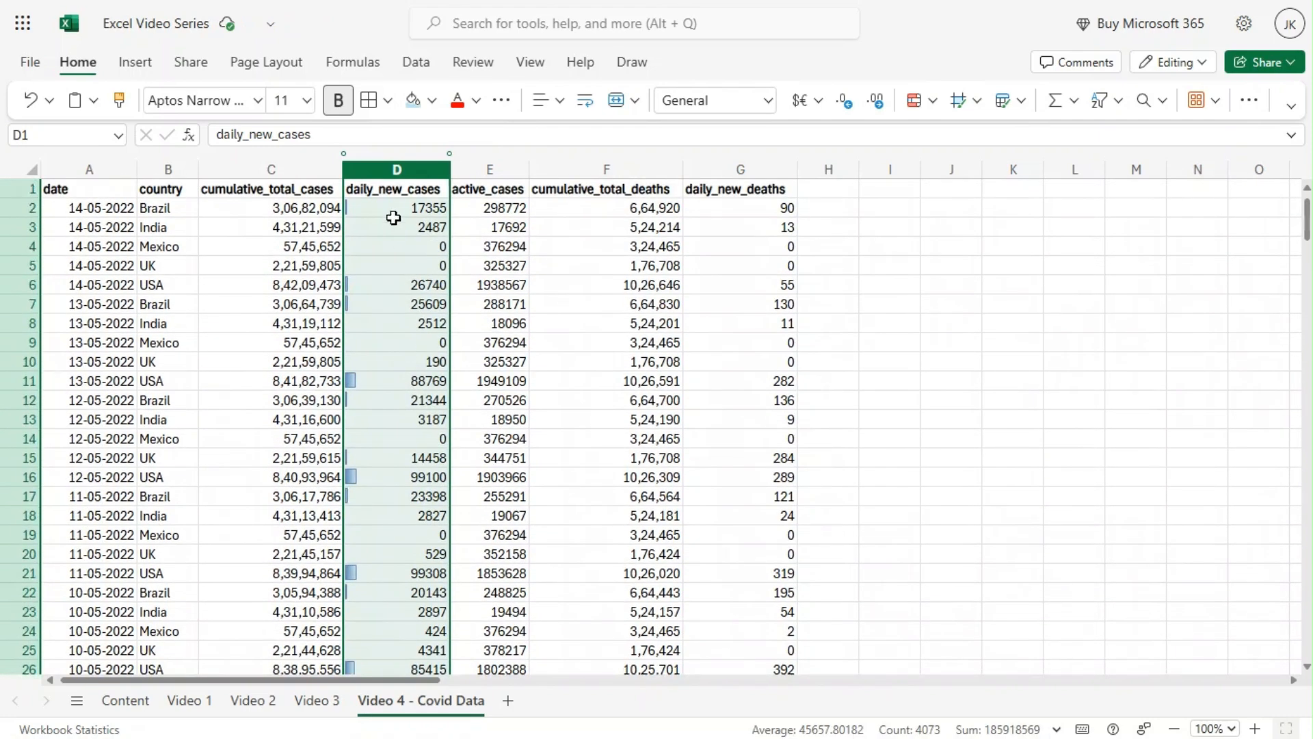
left_click(388, 382)
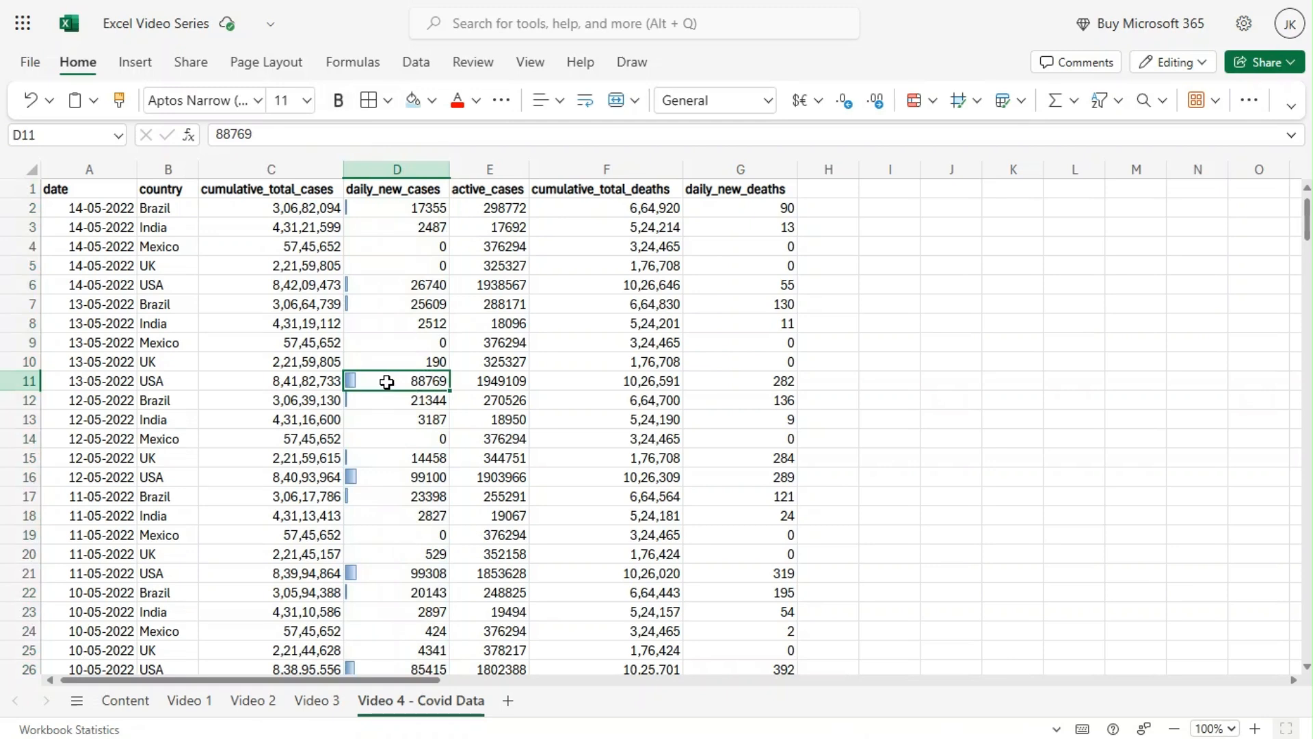
Add the Green - White Color Scale conditional formatting to the whole daily_new_cases column.
left_click(397, 169)
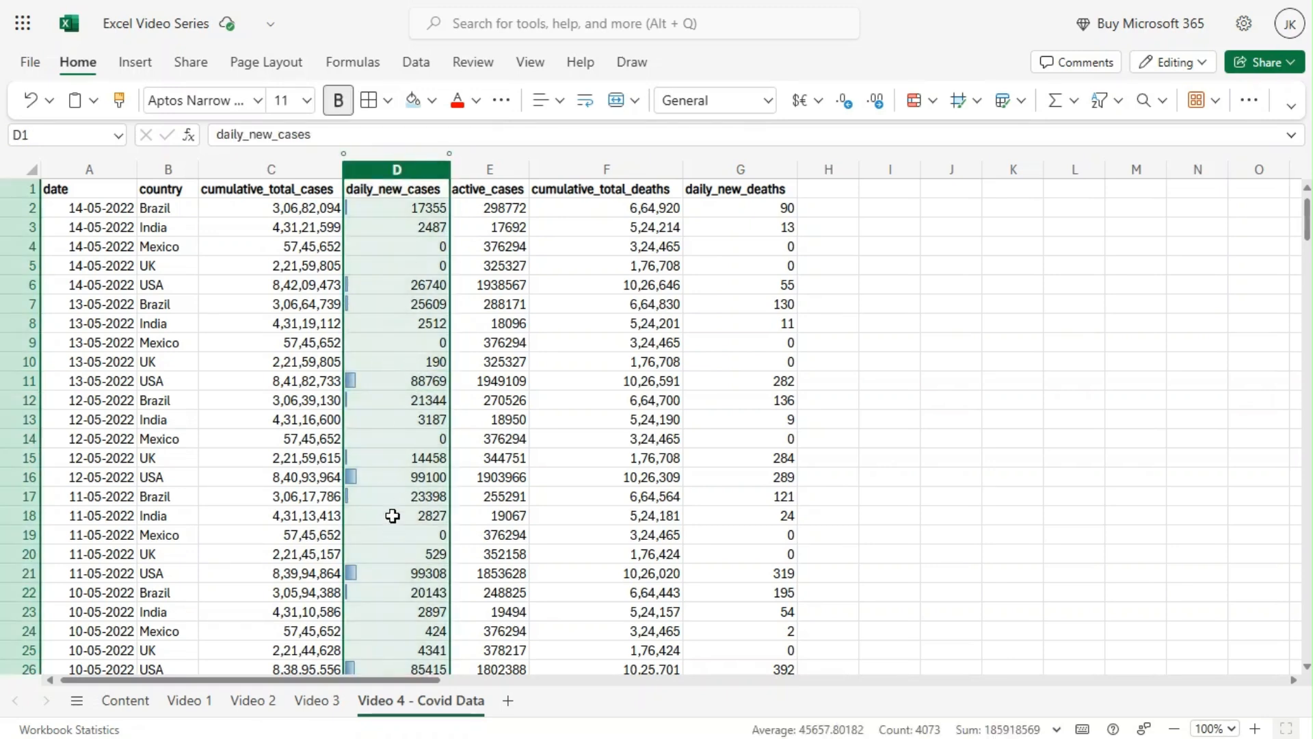
left_click(934, 102)
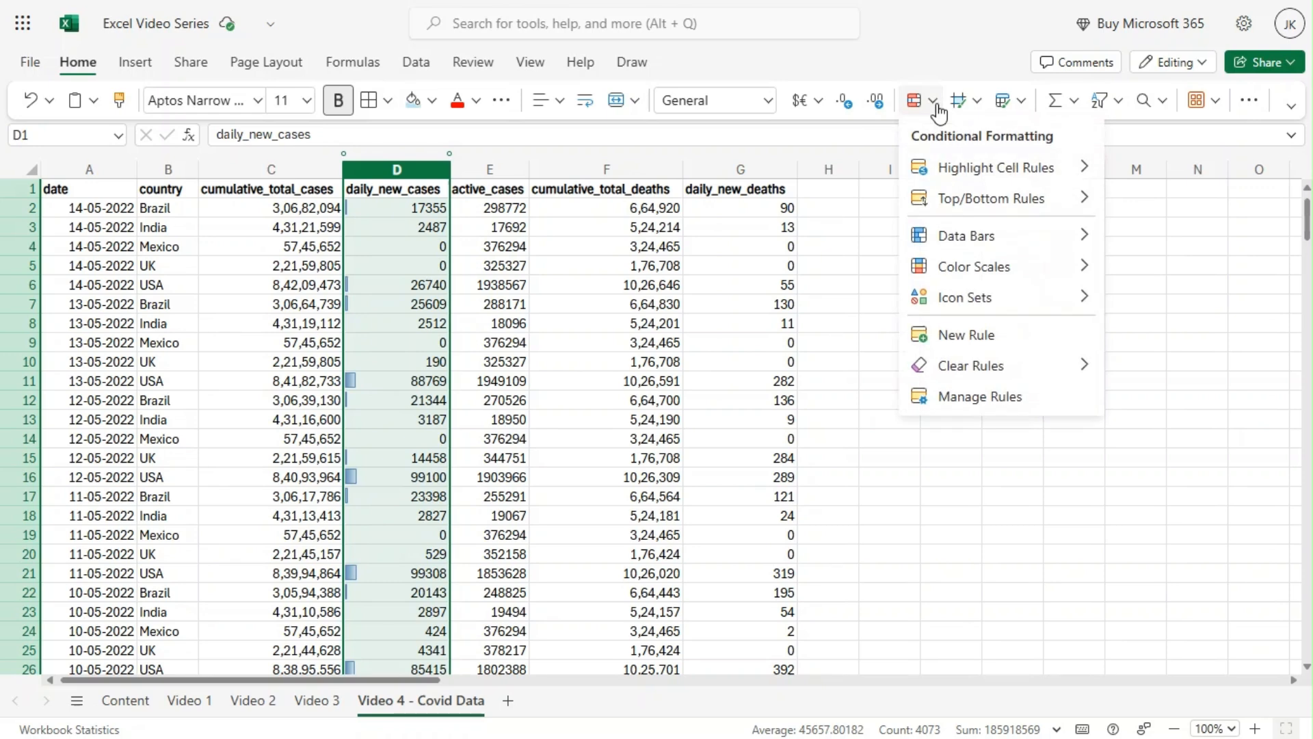
mouse_move(1038, 277)
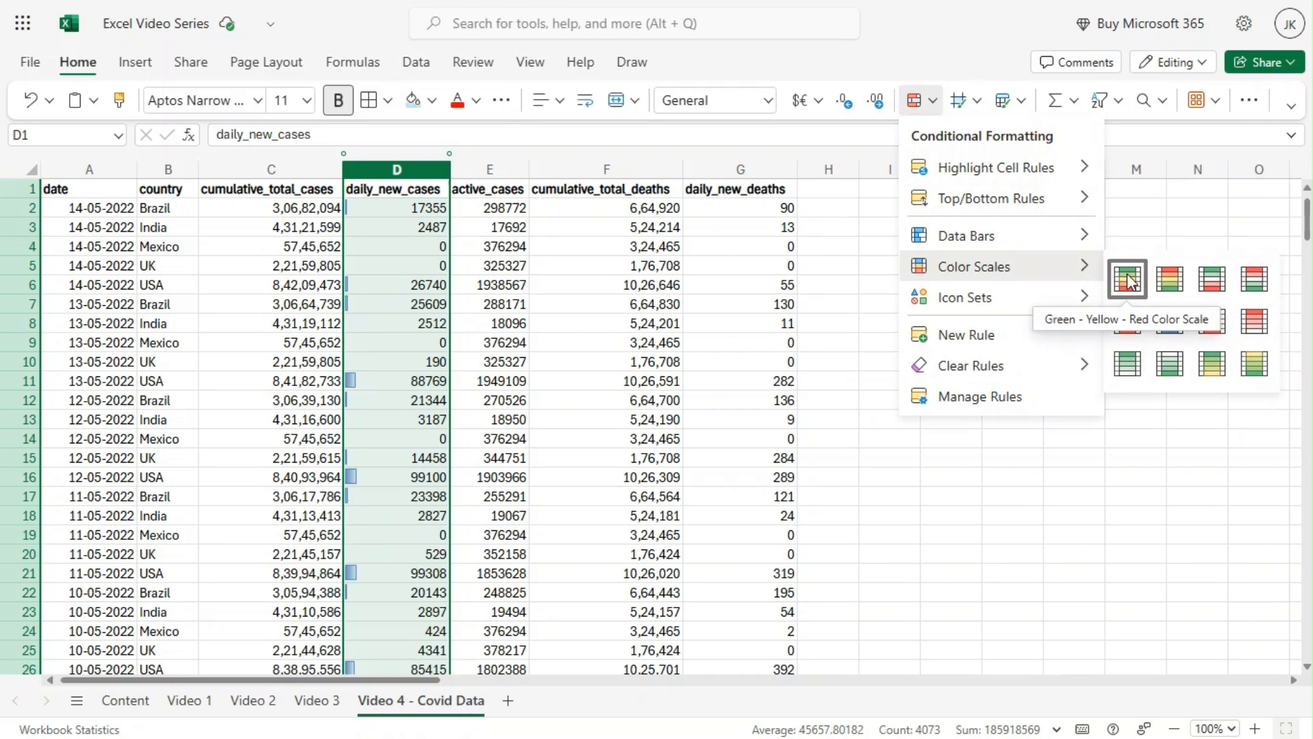
left_click(1135, 353)
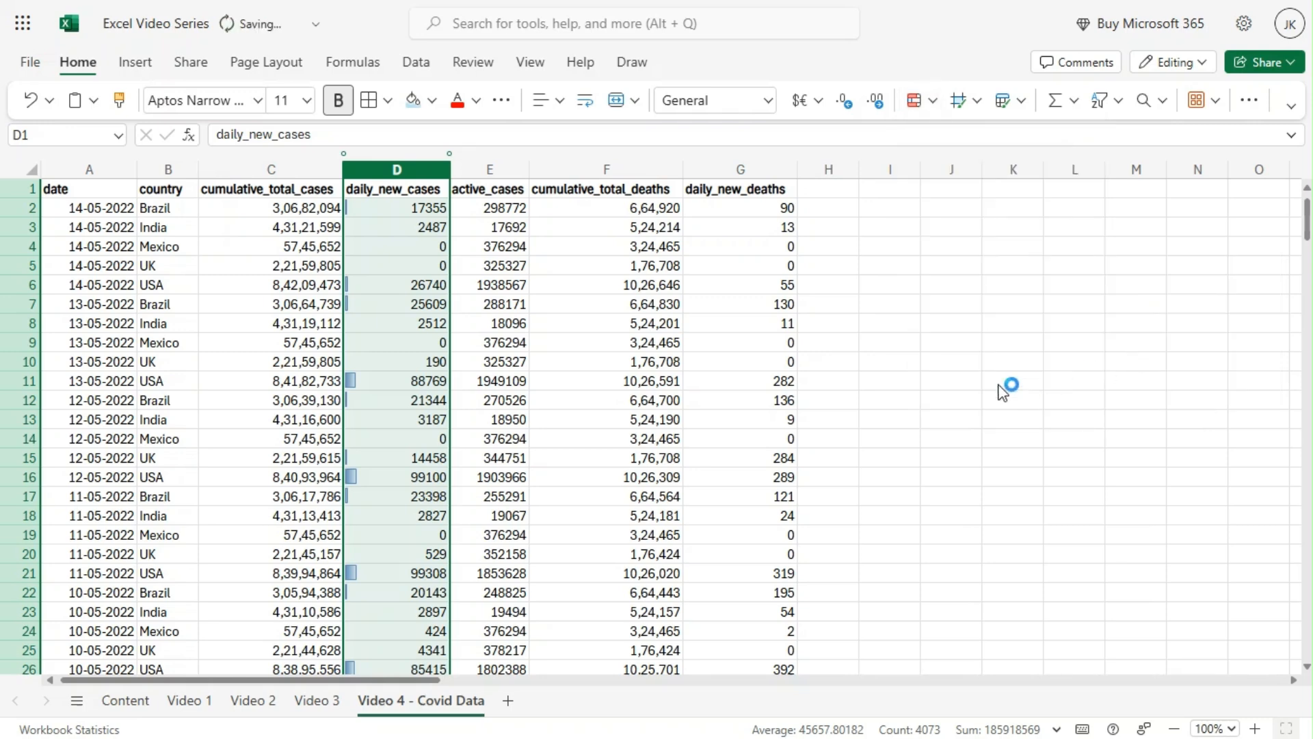
left_click(379, 341)
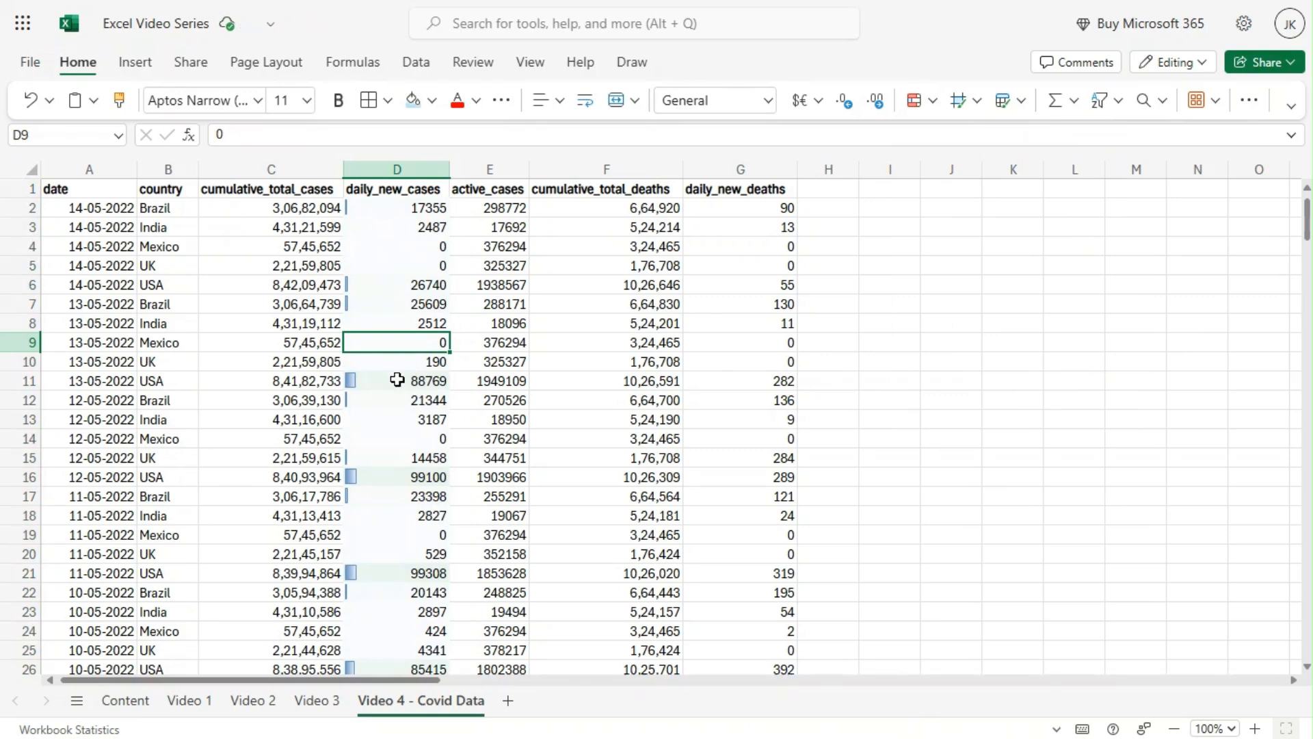
left_click(396, 379)
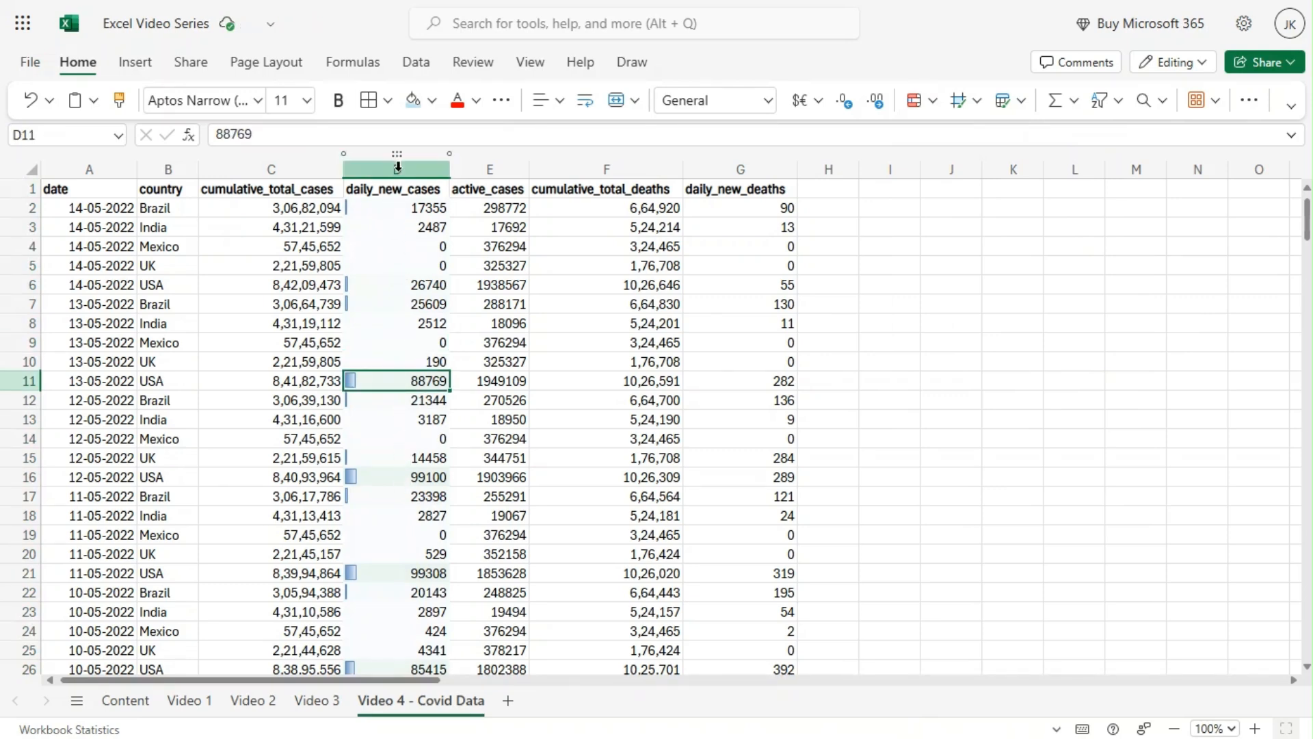
scroll(402, 302, "down", 2)
scroll(402, 322, "up", 2)
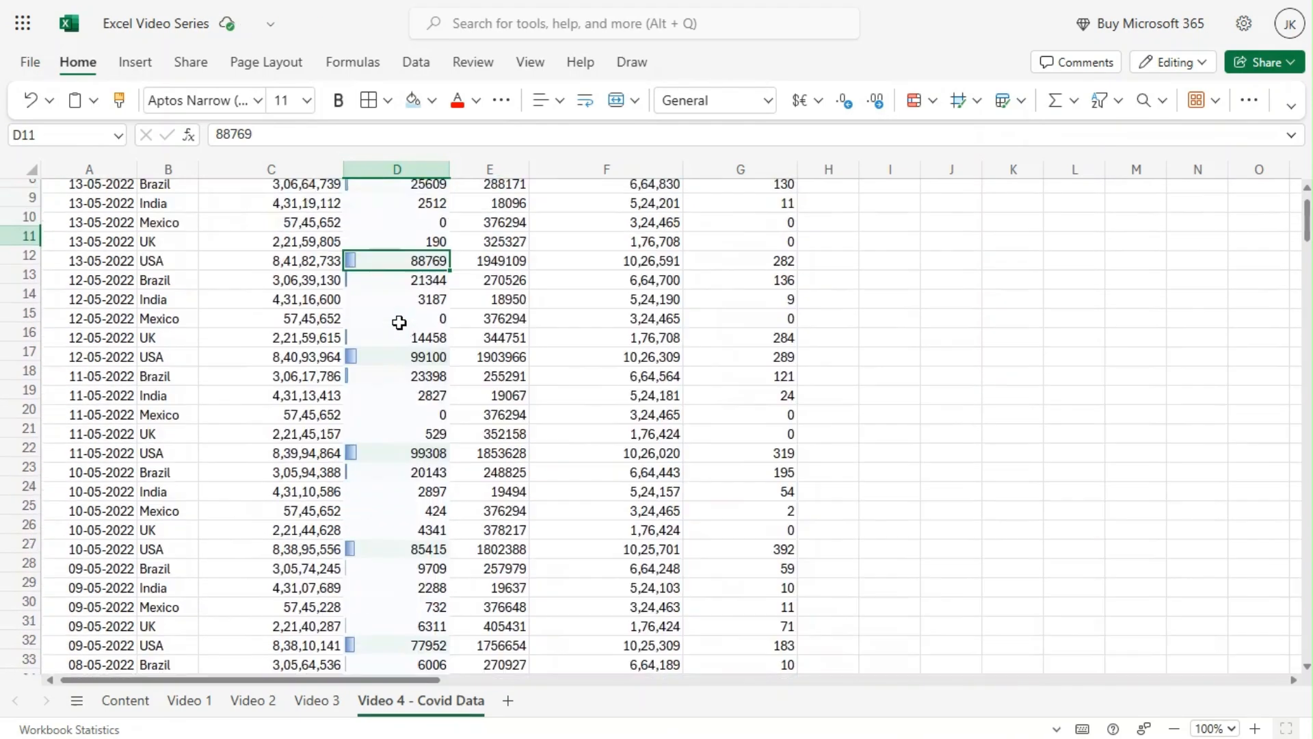
Clear the conditional formatting rules from the daily_new_cases column only.
left_click(396, 166)
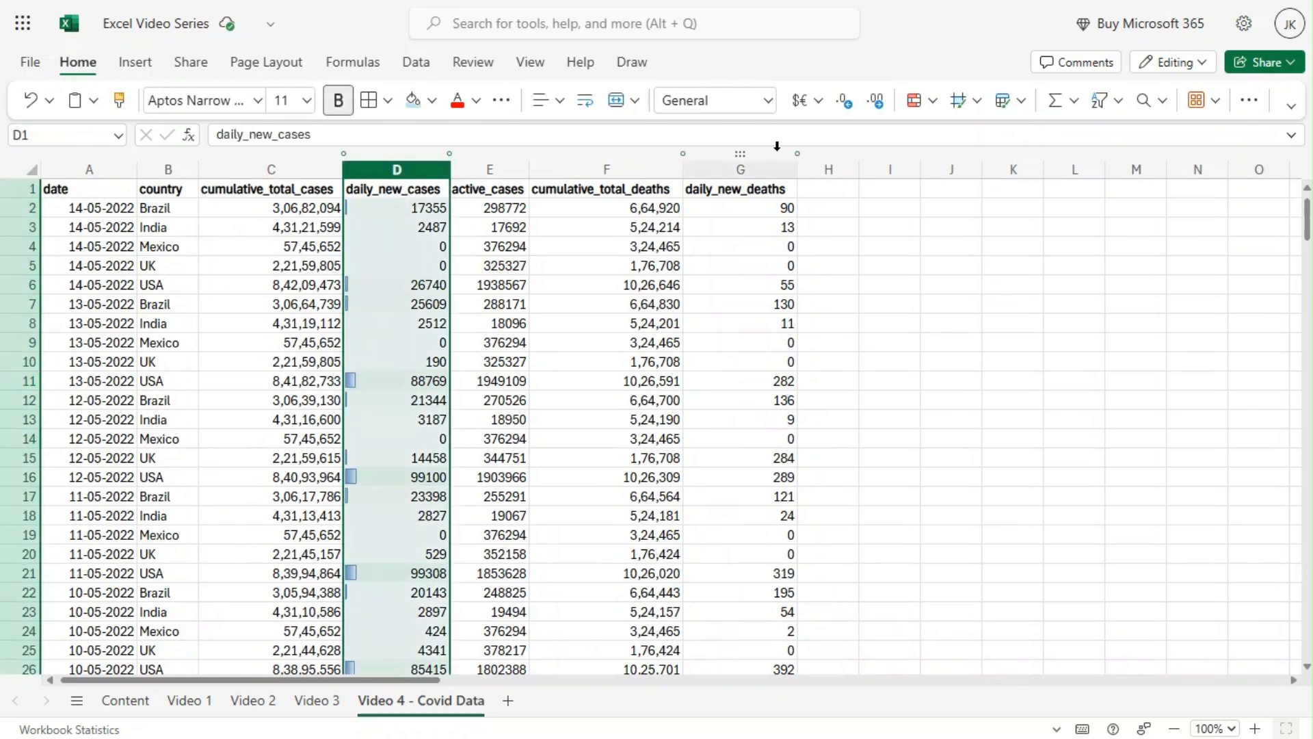
left_click(931, 104)
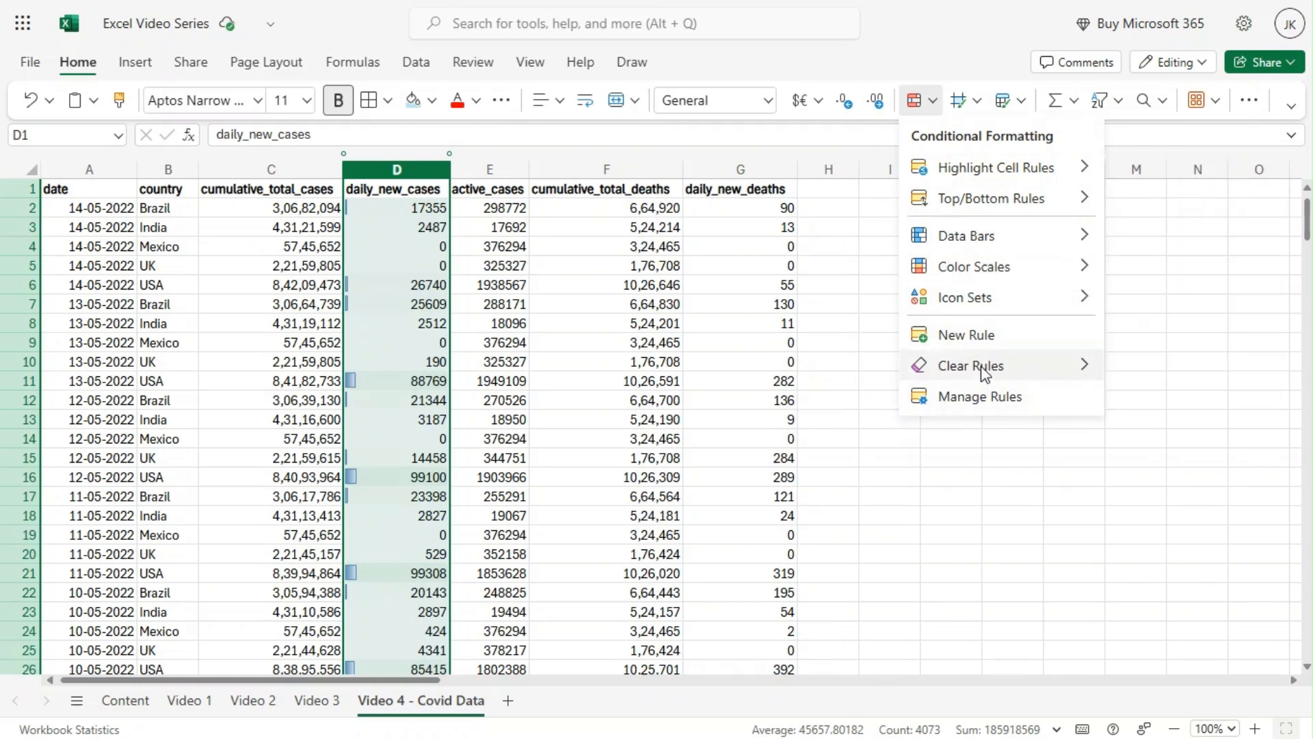
mouse_move(982, 371)
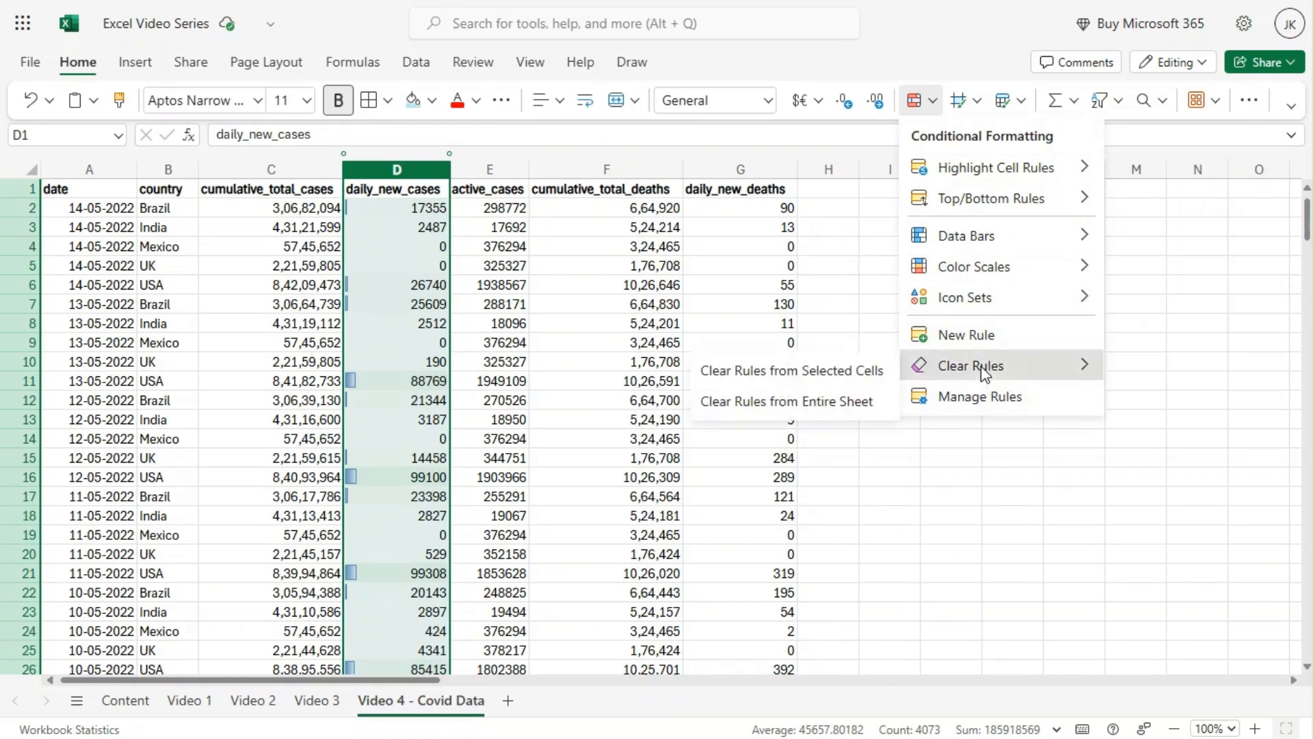
left_click(848, 373)
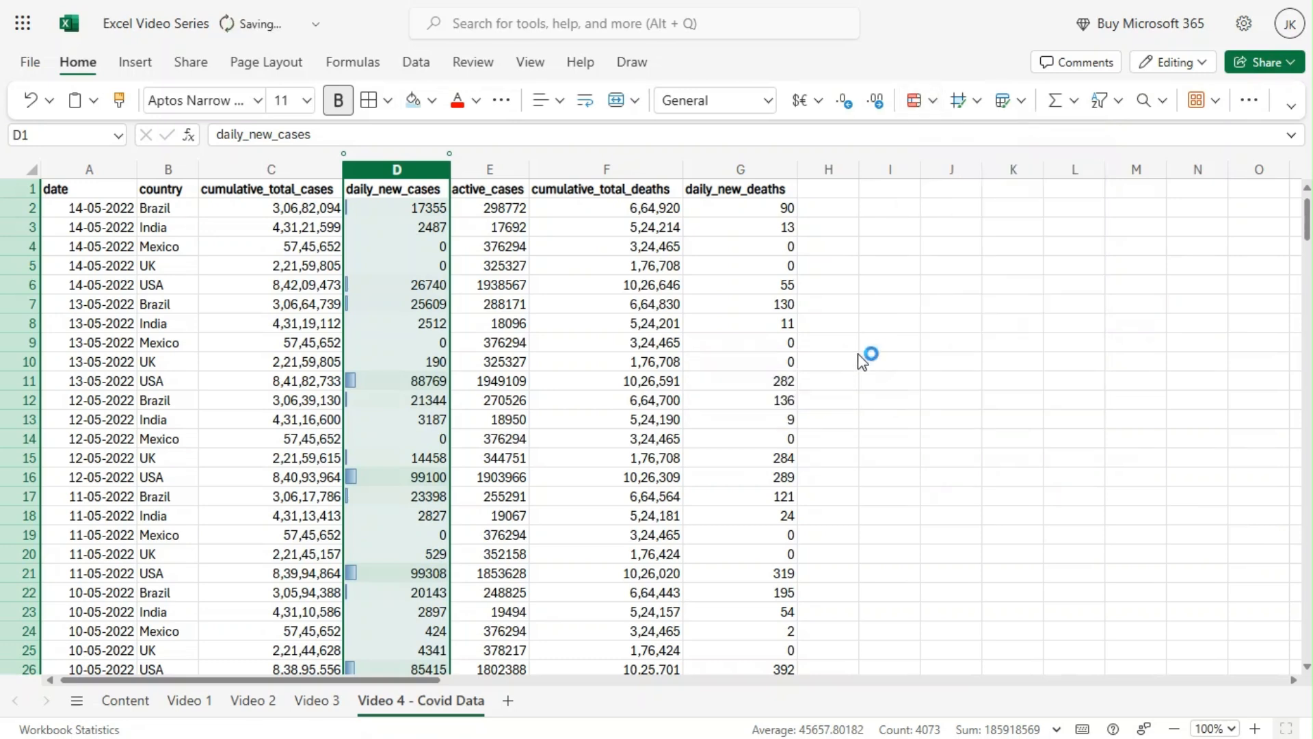
left_click(914, 285)
Highlight daily_new_cases values greater than 20000 with light red fill and dark red text, and review the column.
left_click(427, 169)
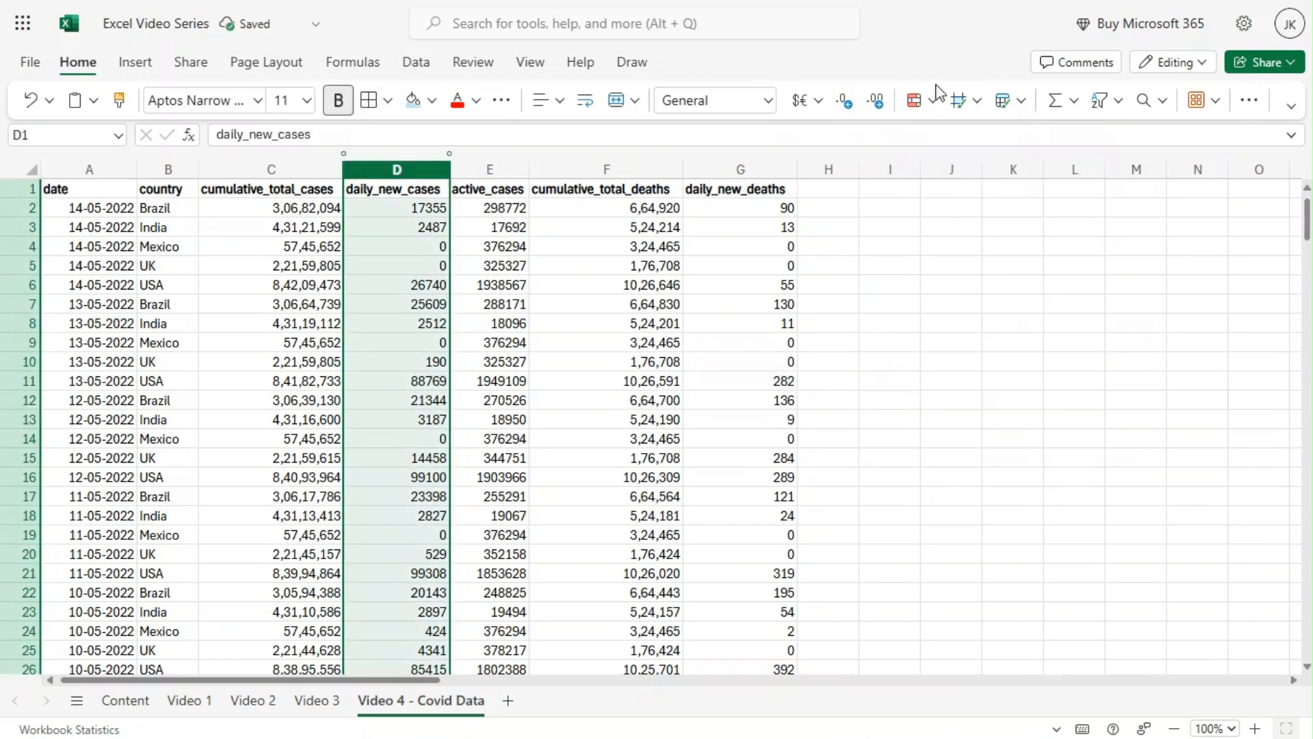
left_click(932, 109)
mouse_move(1001, 169)
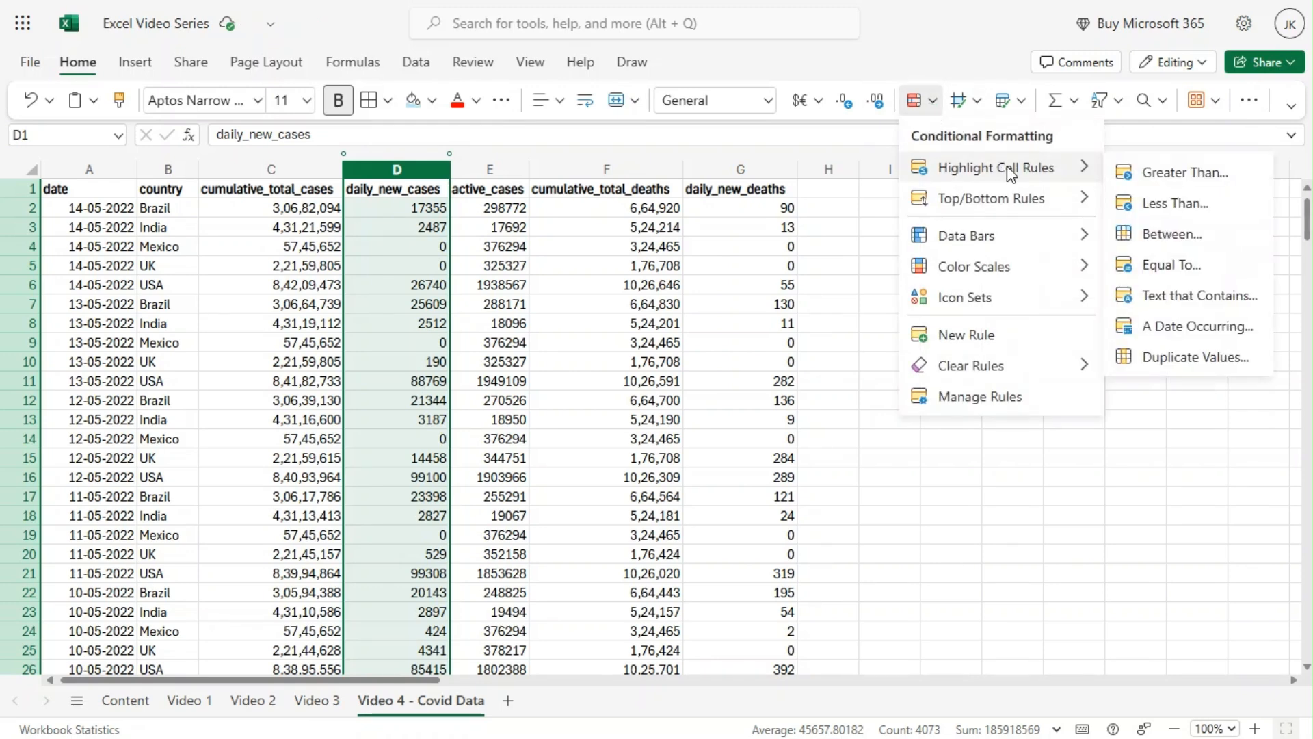
left_click(1161, 180)
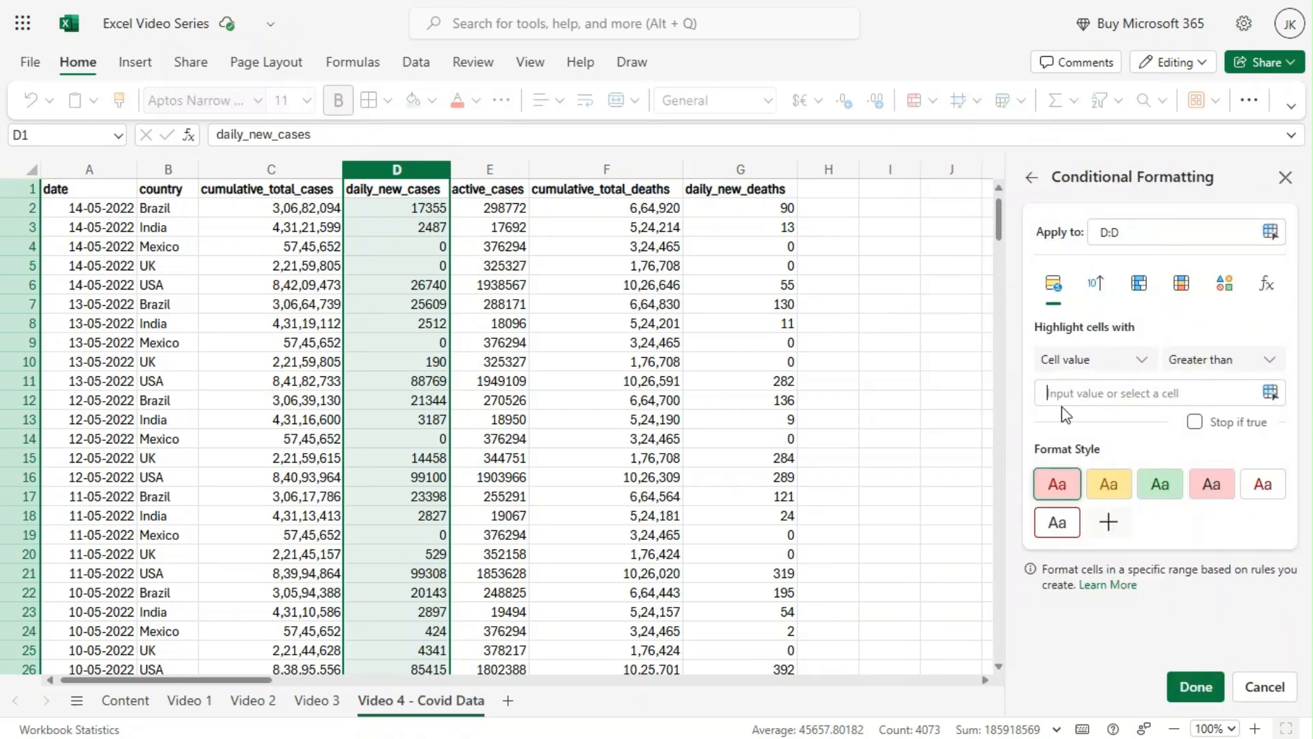
left_click(1071, 388)
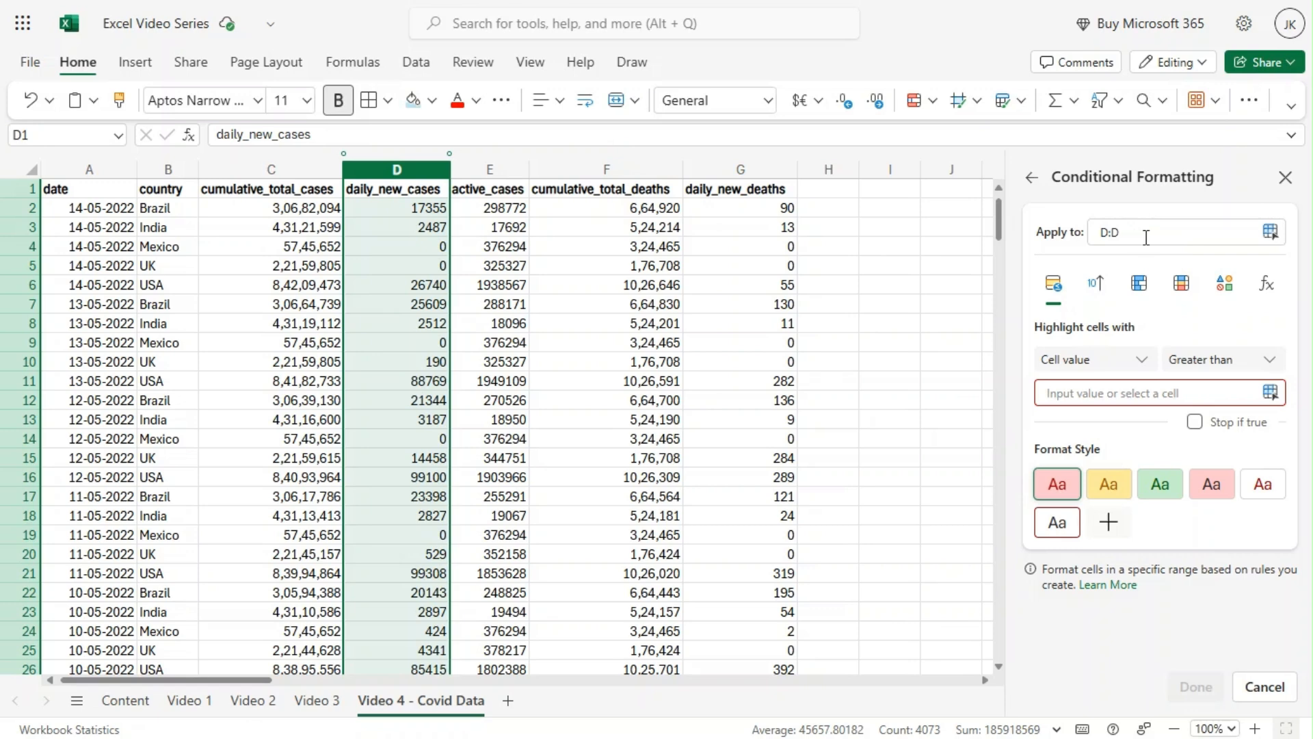
left_click(1119, 399)
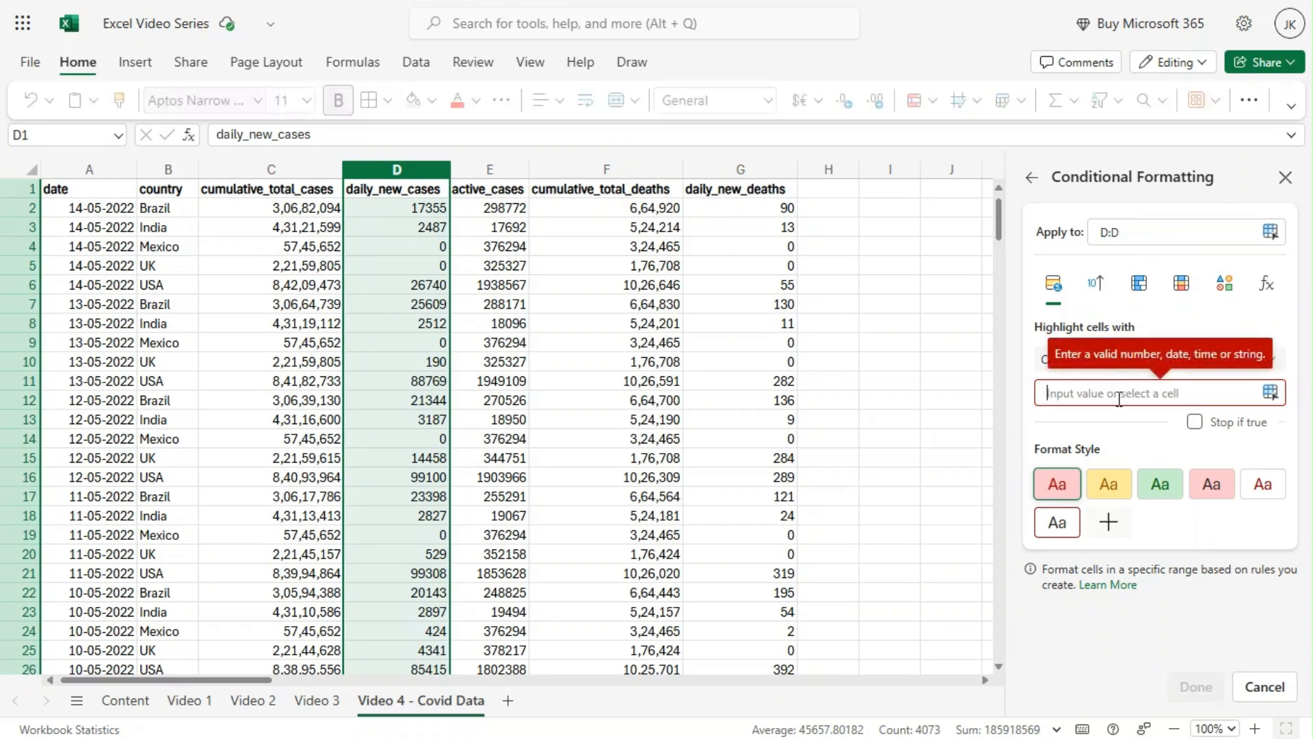
type("20000")
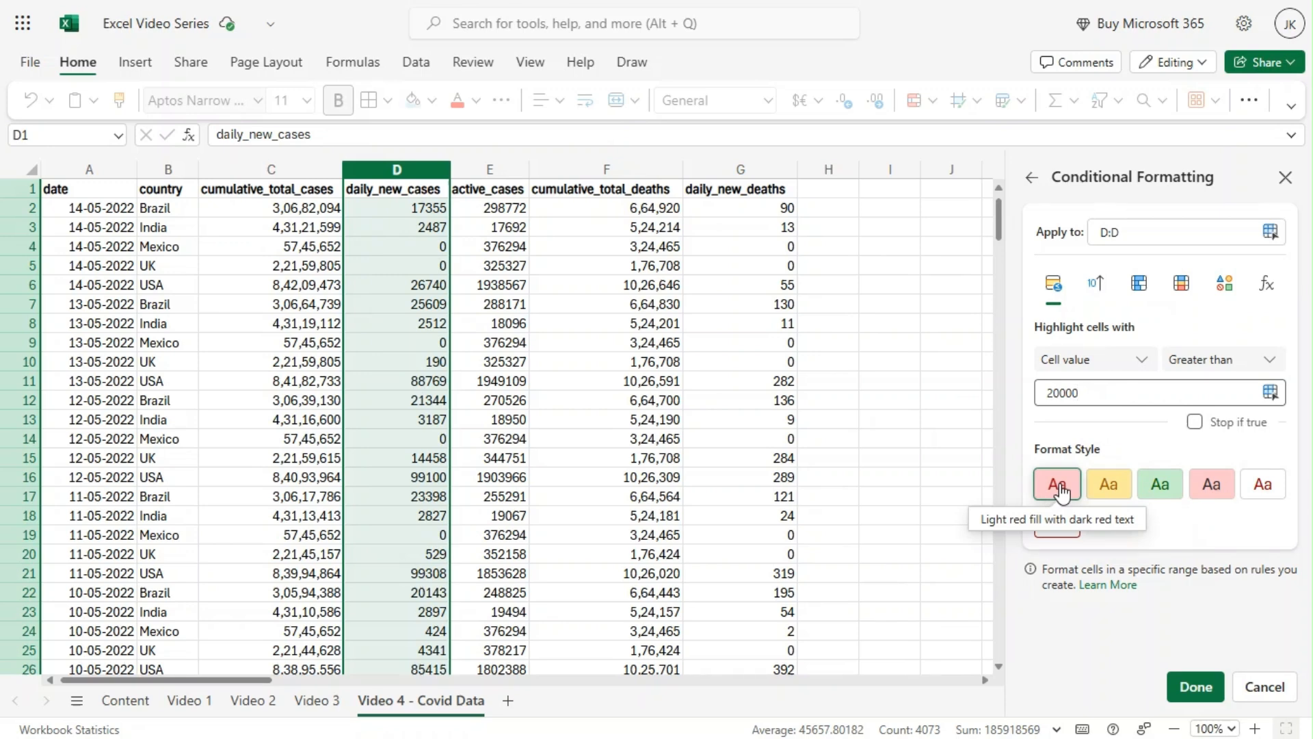
left_click(1185, 694)
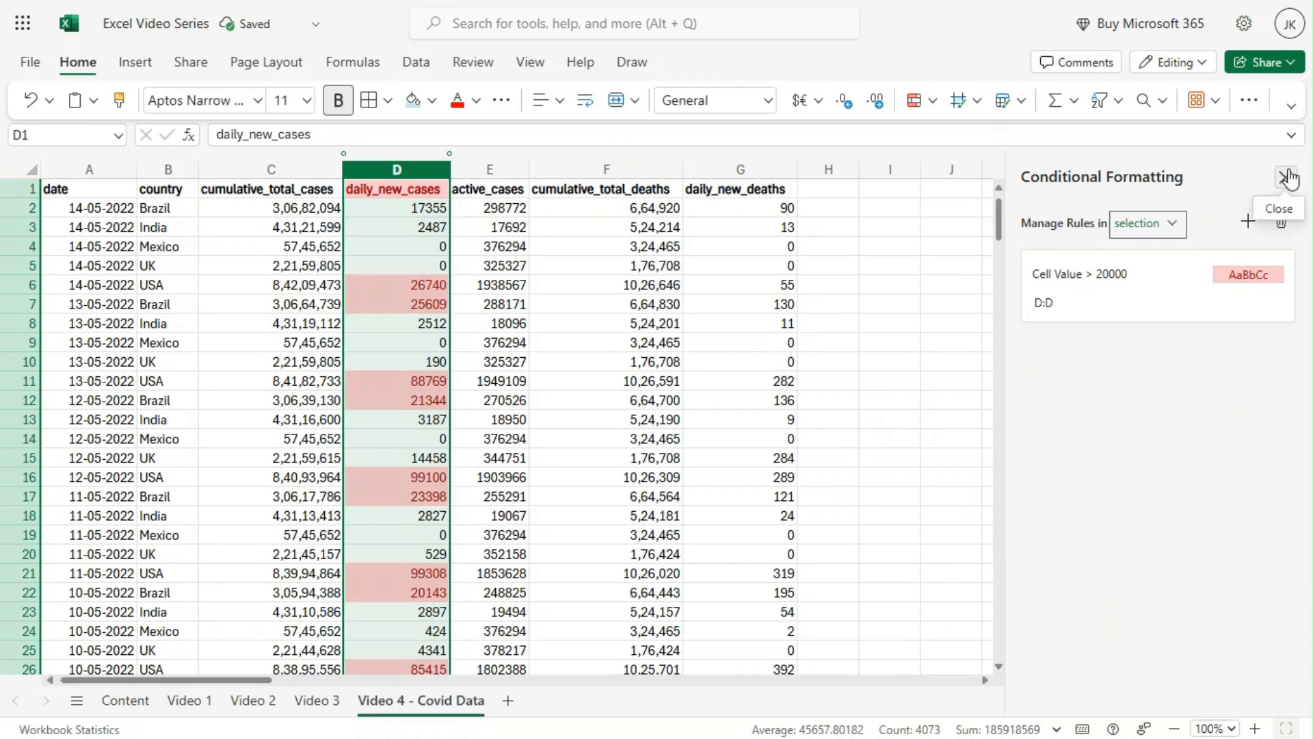
left_click(1263, 183)
left_click(414, 247)
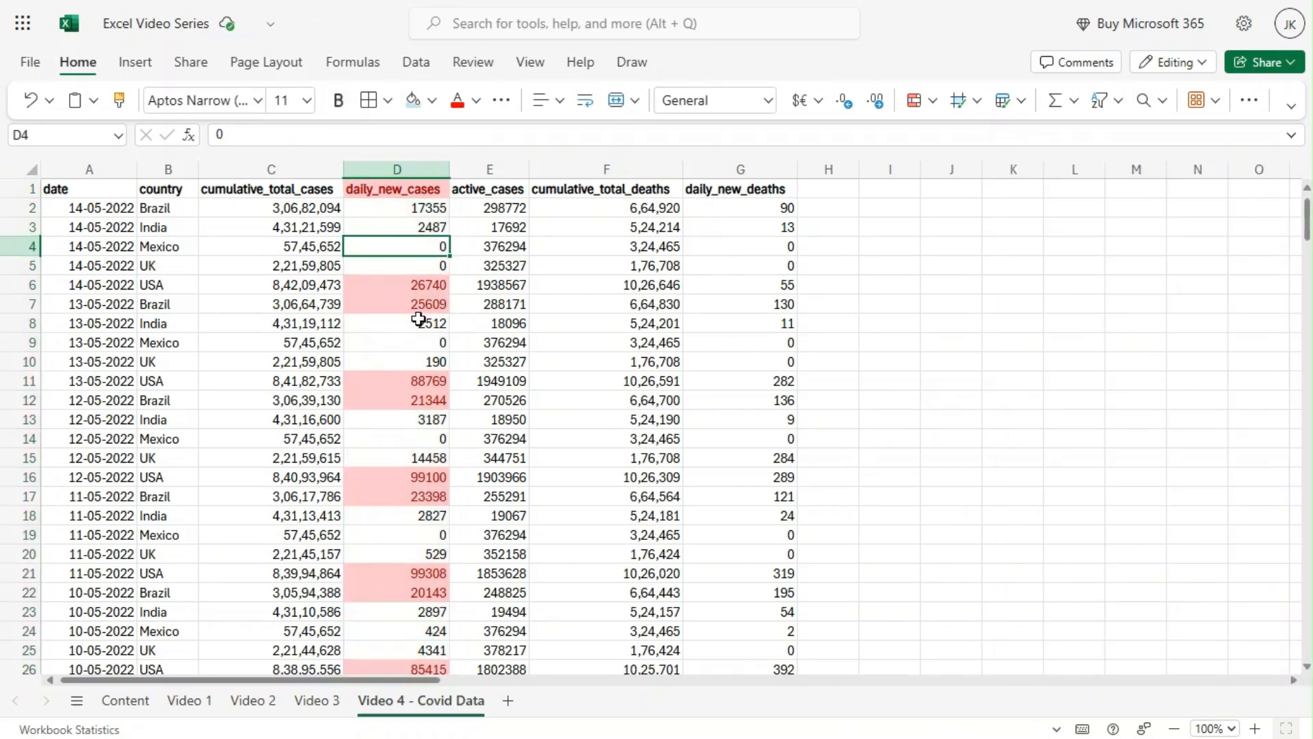
scroll(421, 323, "down", 8)
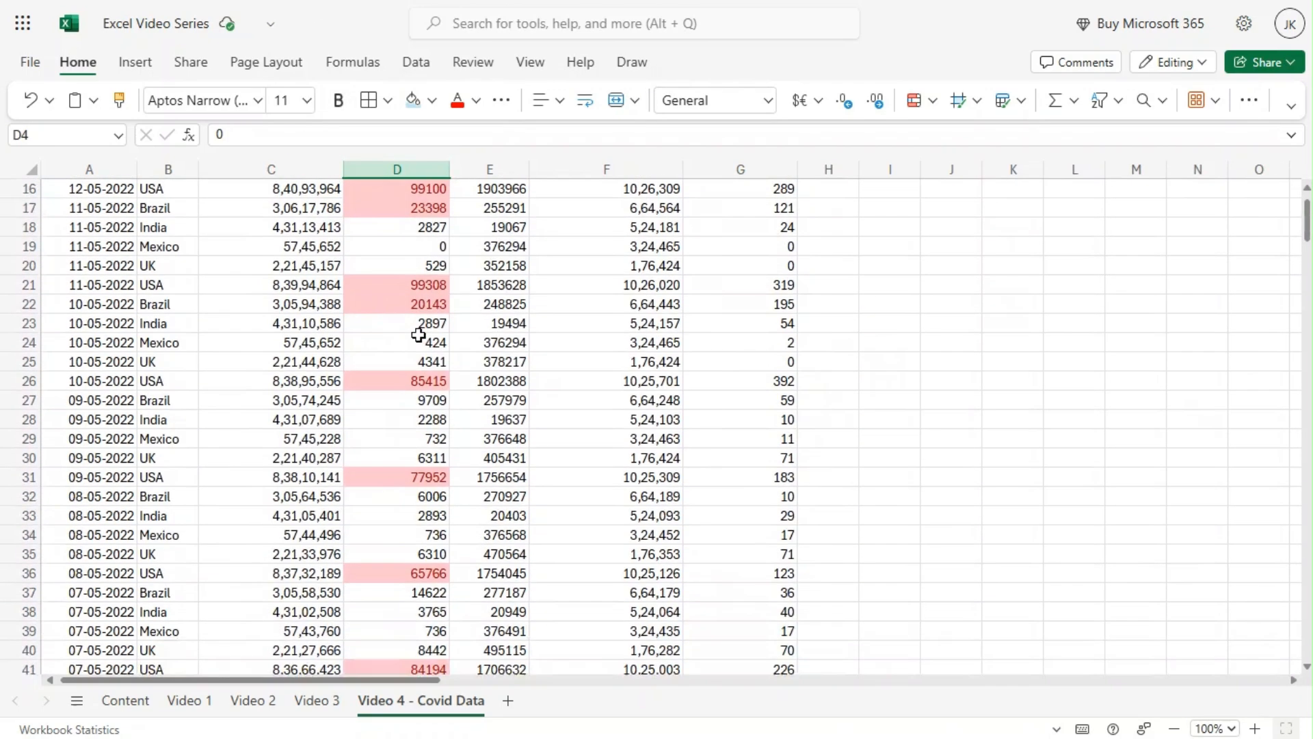
scroll(423, 338, "down", 2)
scroll(423, 337, "up", 2)
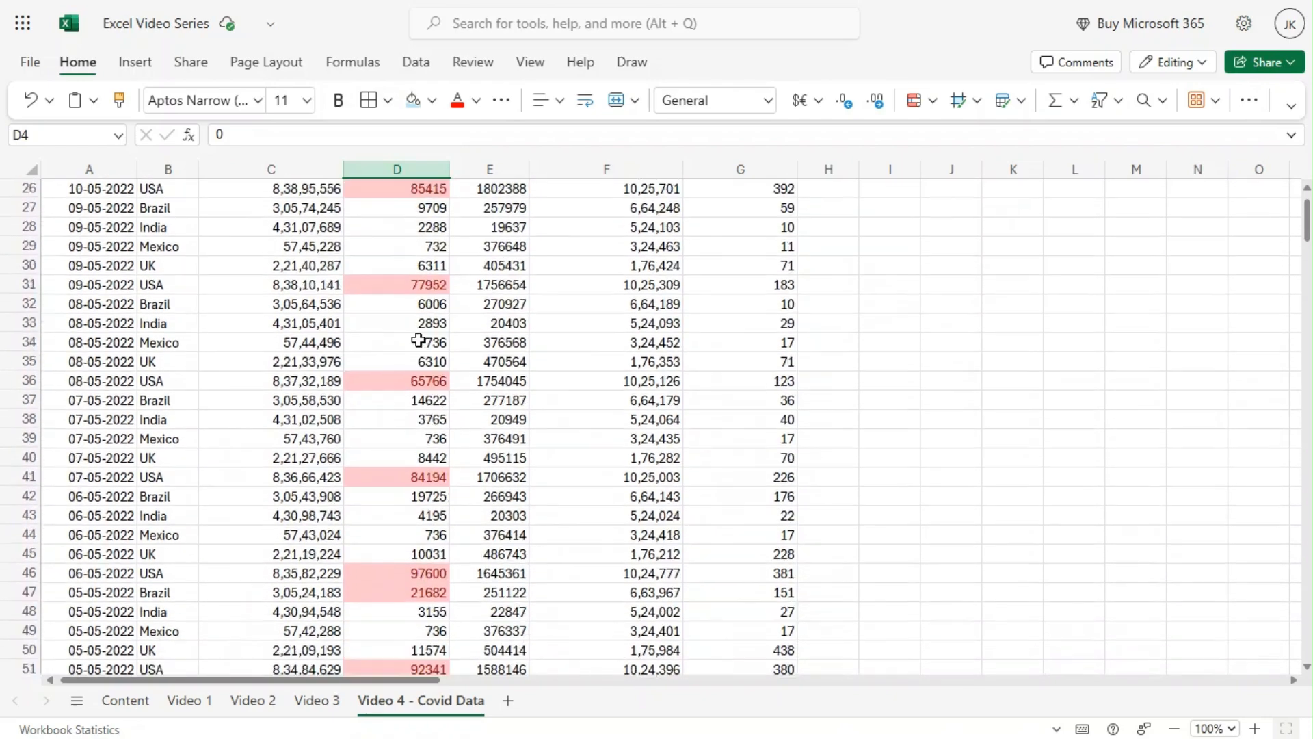
Examine which dates and countries have highlighted daily_new_cases values throughout the rows.
left_click(64, 378)
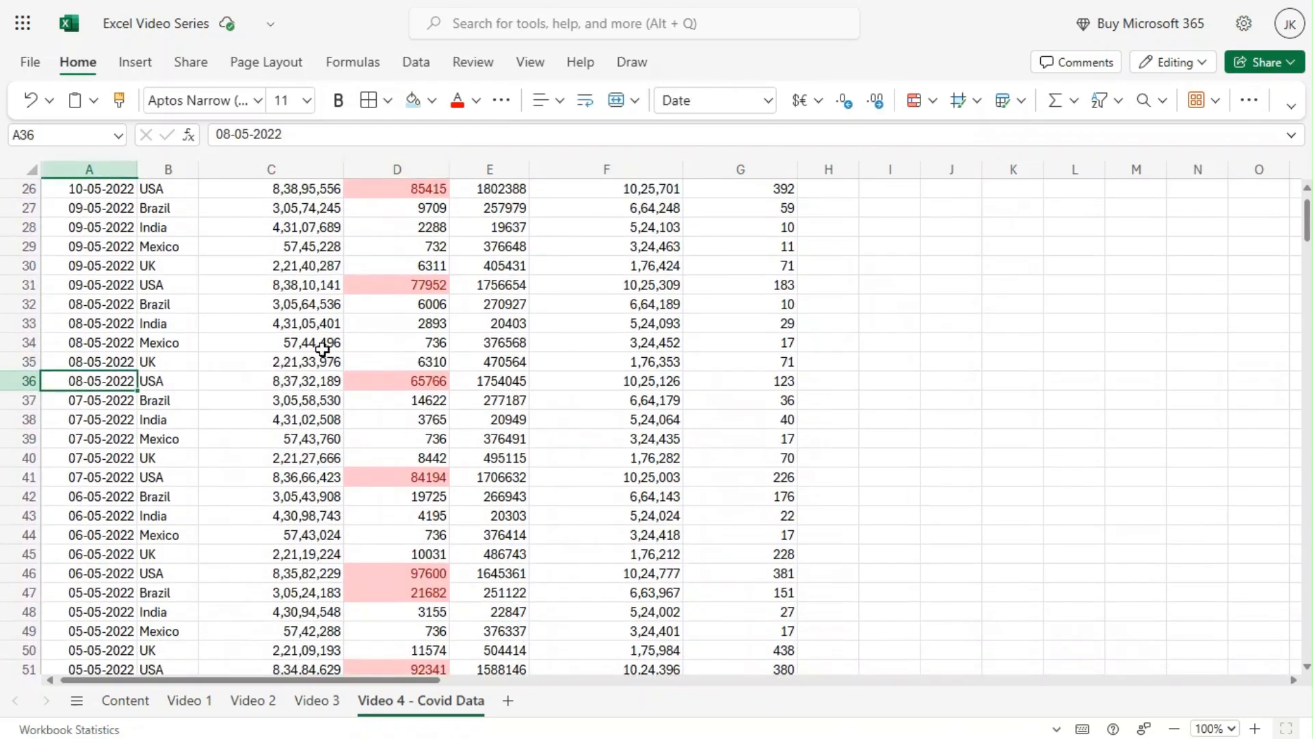
scroll(452, 329, "up", 8)
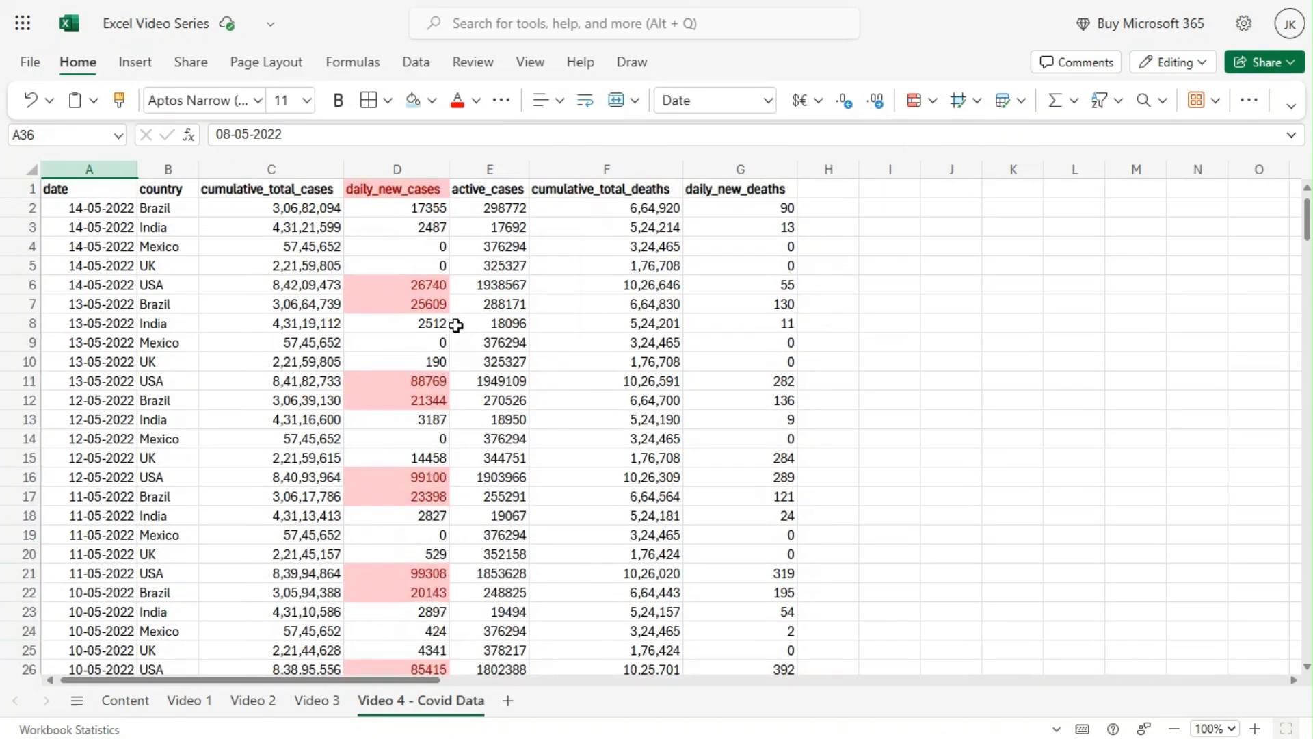
left_click(164, 283)
left_click(111, 286)
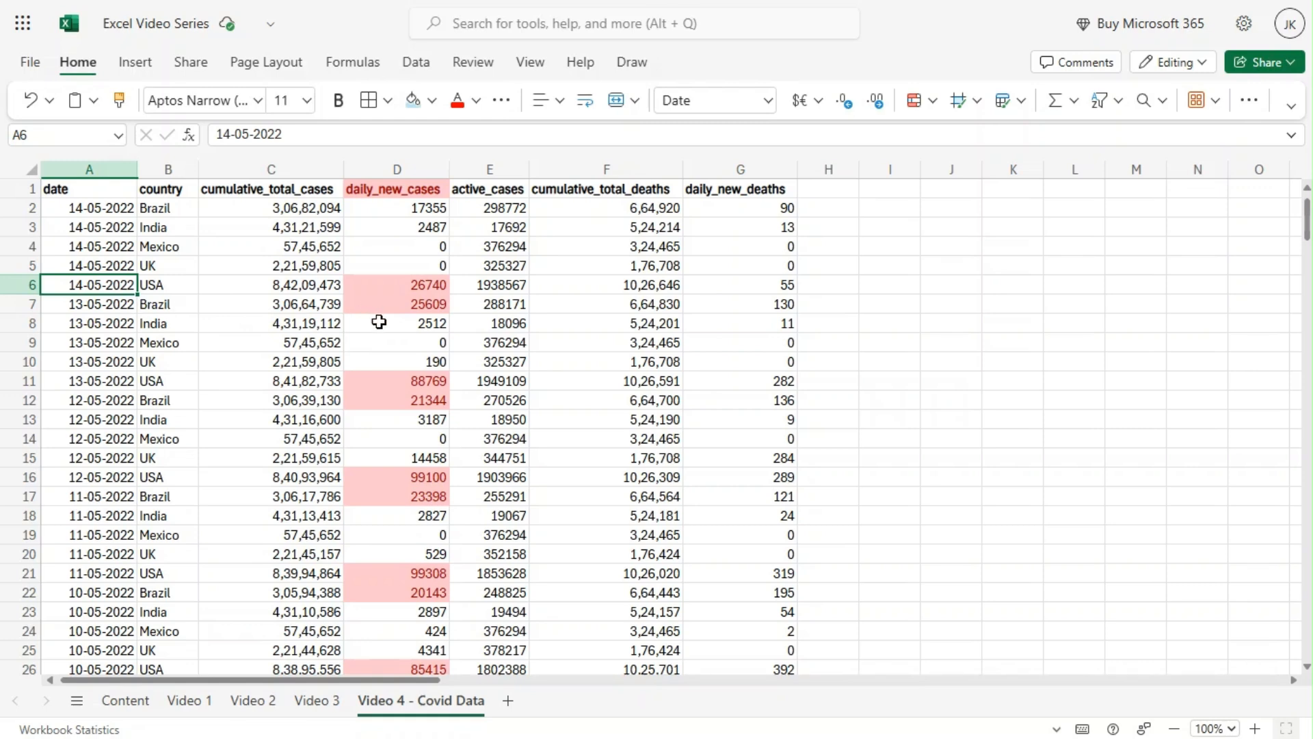
scroll(391, 344, "down", 8)
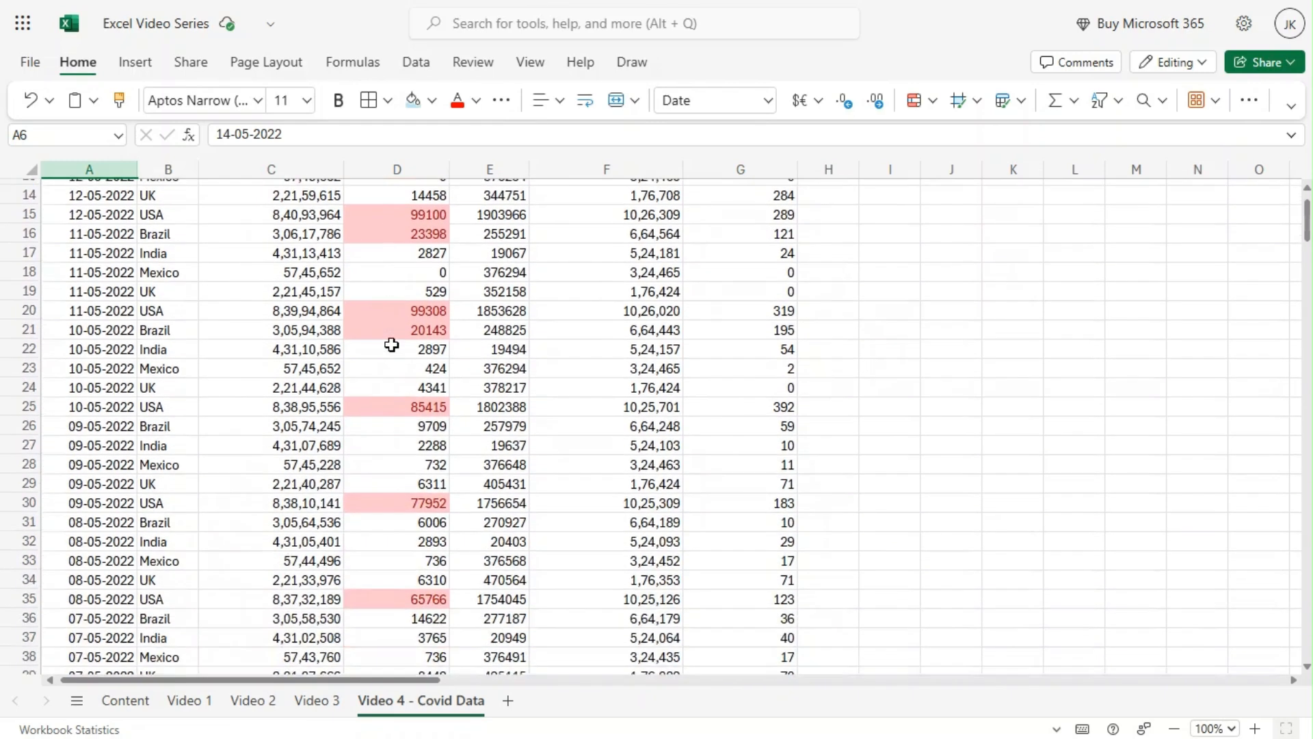
scroll(391, 344, "down", 20)
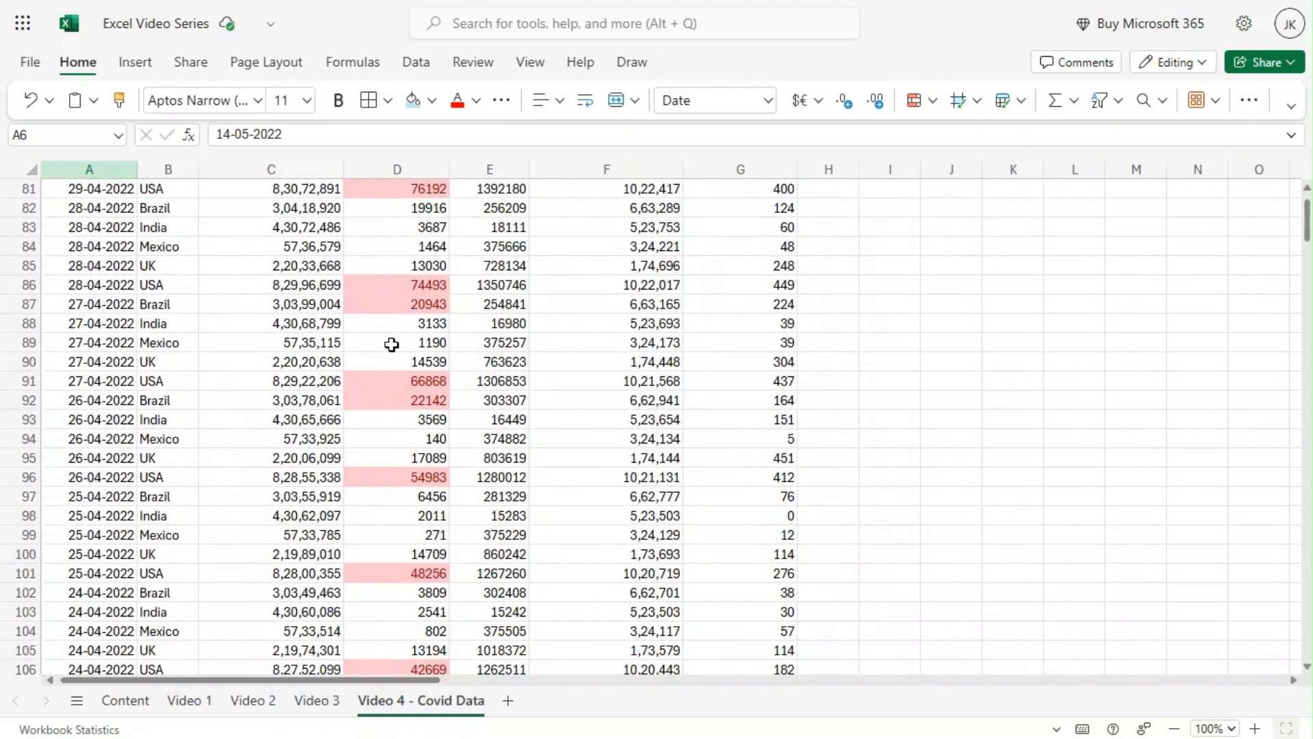
scroll(392, 346, "down", 8)
scroll(392, 345, "up", 2)
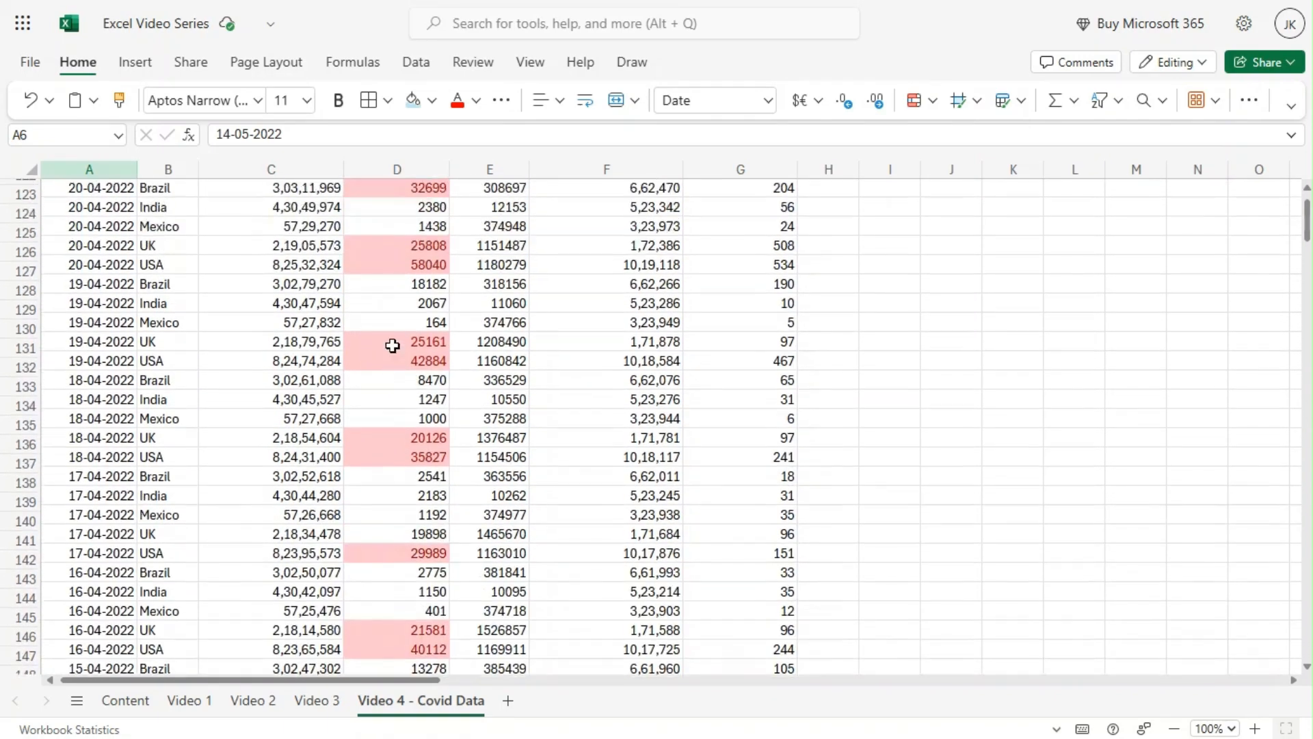
scroll(392, 346, "up", 20)
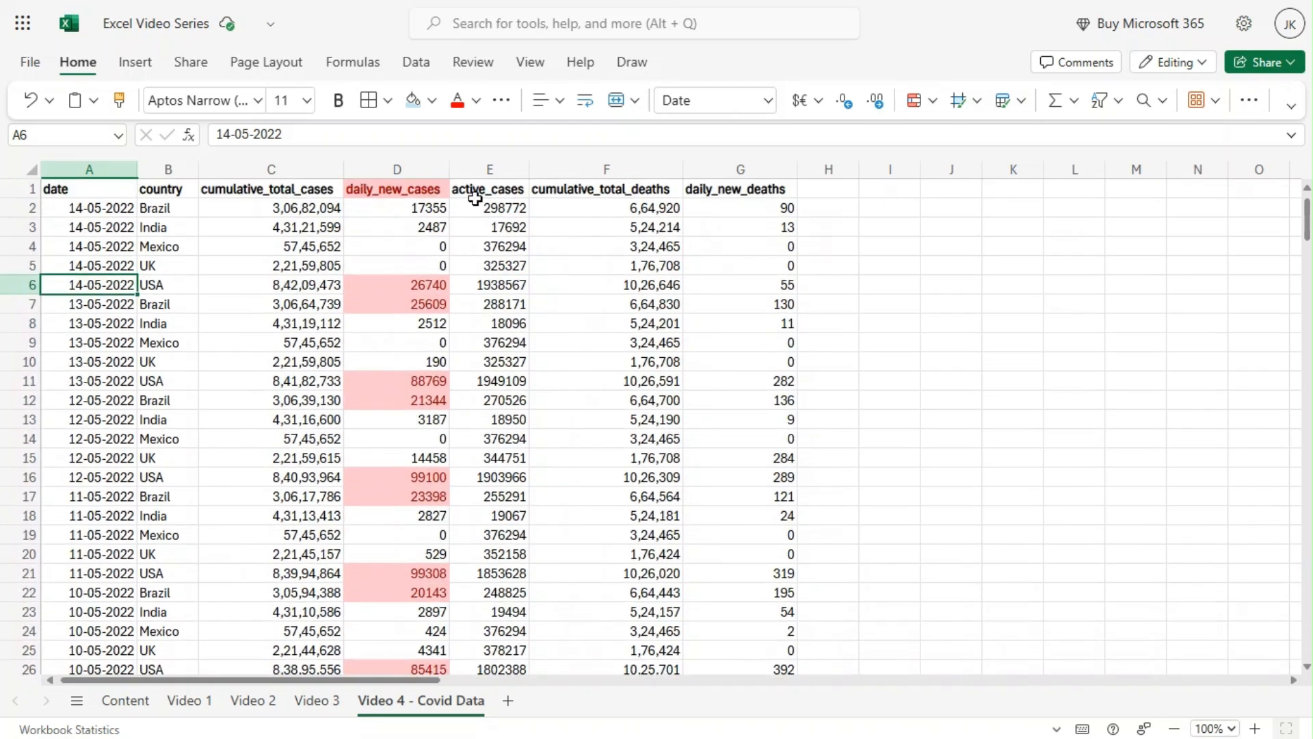
Highlight values greater than 200 in the whole daily_new_deaths column with the red text format style.
left_click(708, 165)
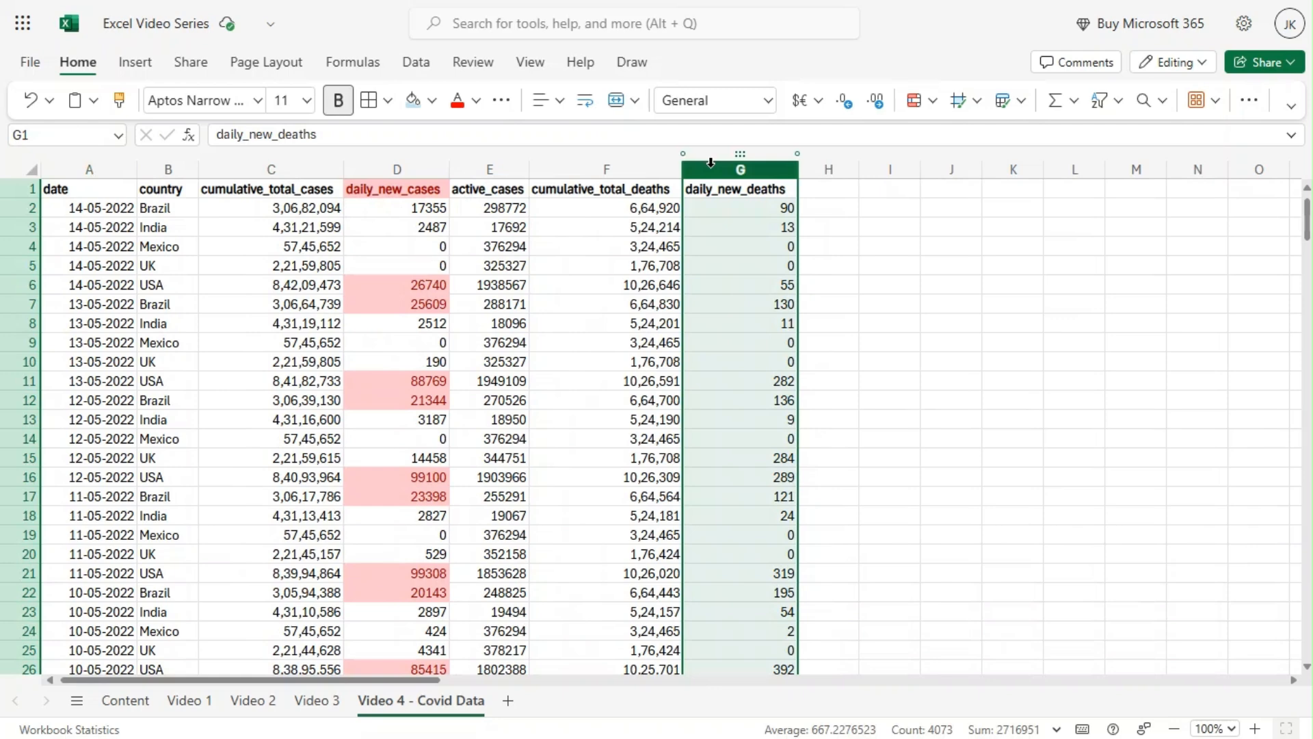
left_click(712, 164)
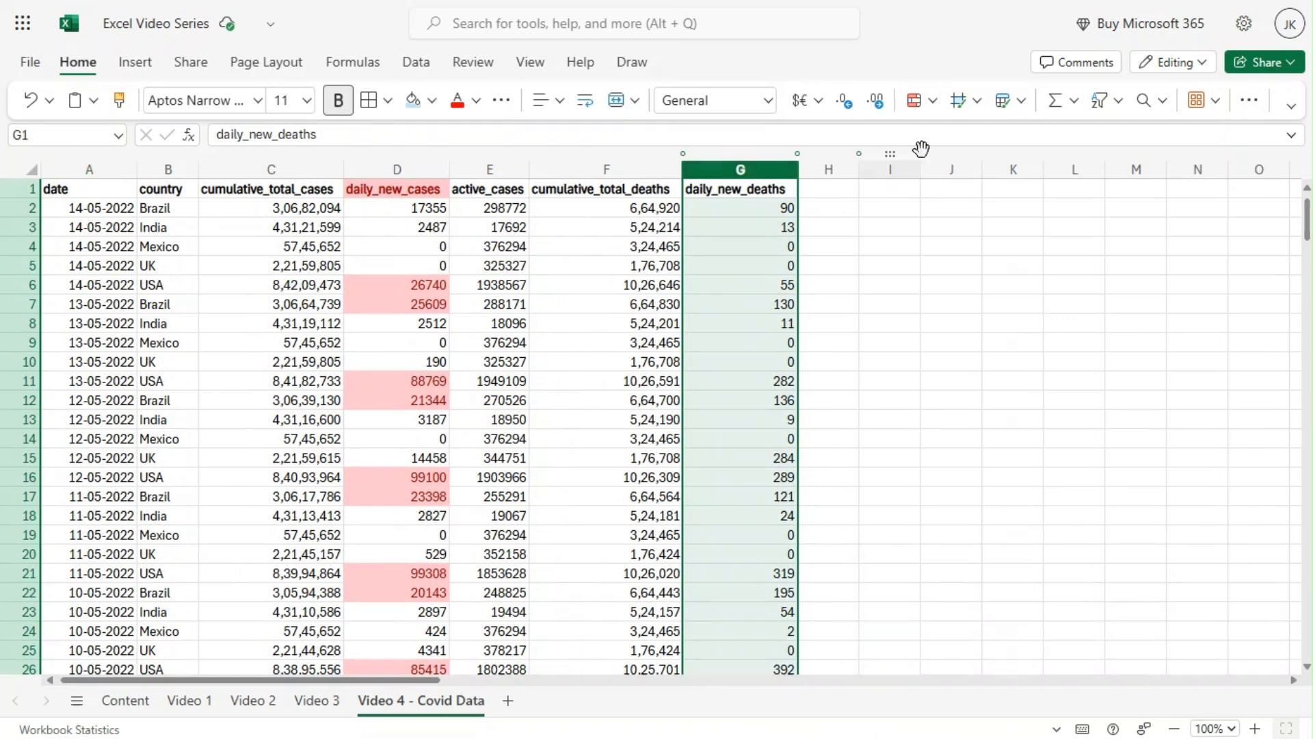
left_click(932, 104)
mouse_move(1002, 244)
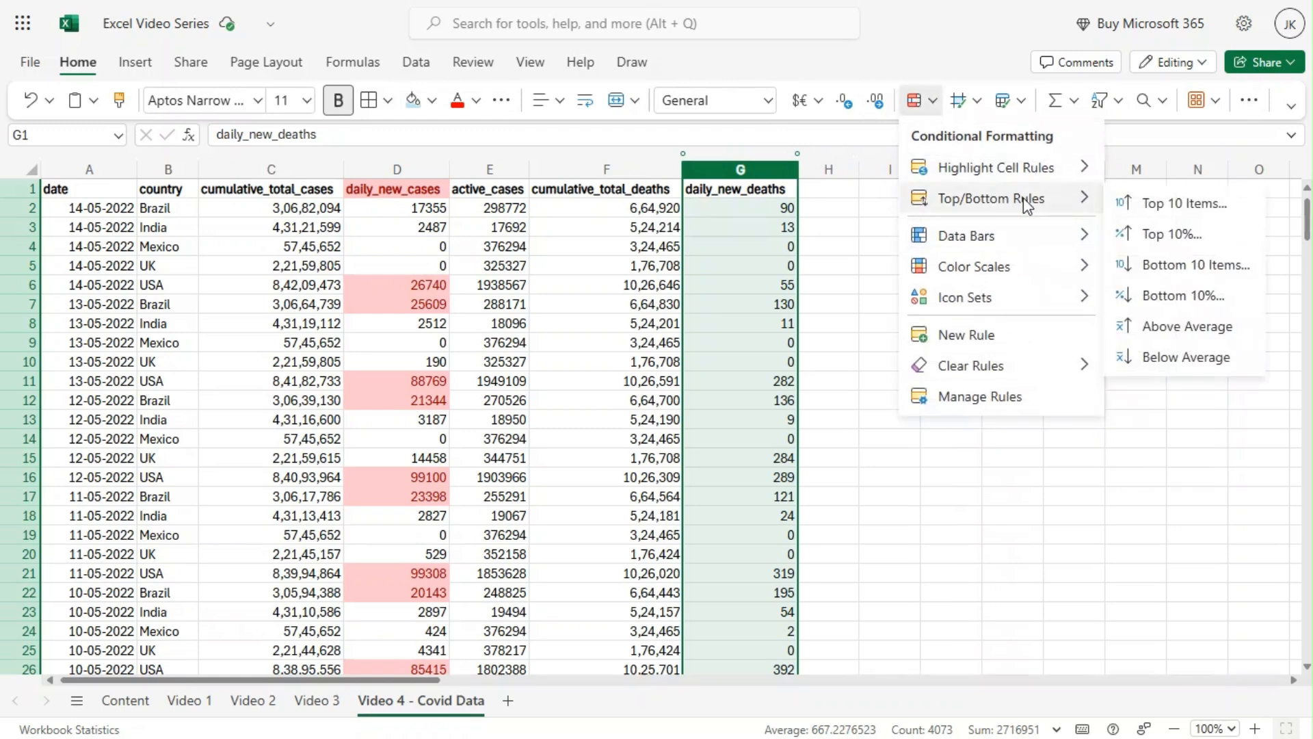
mouse_move(1046, 172)
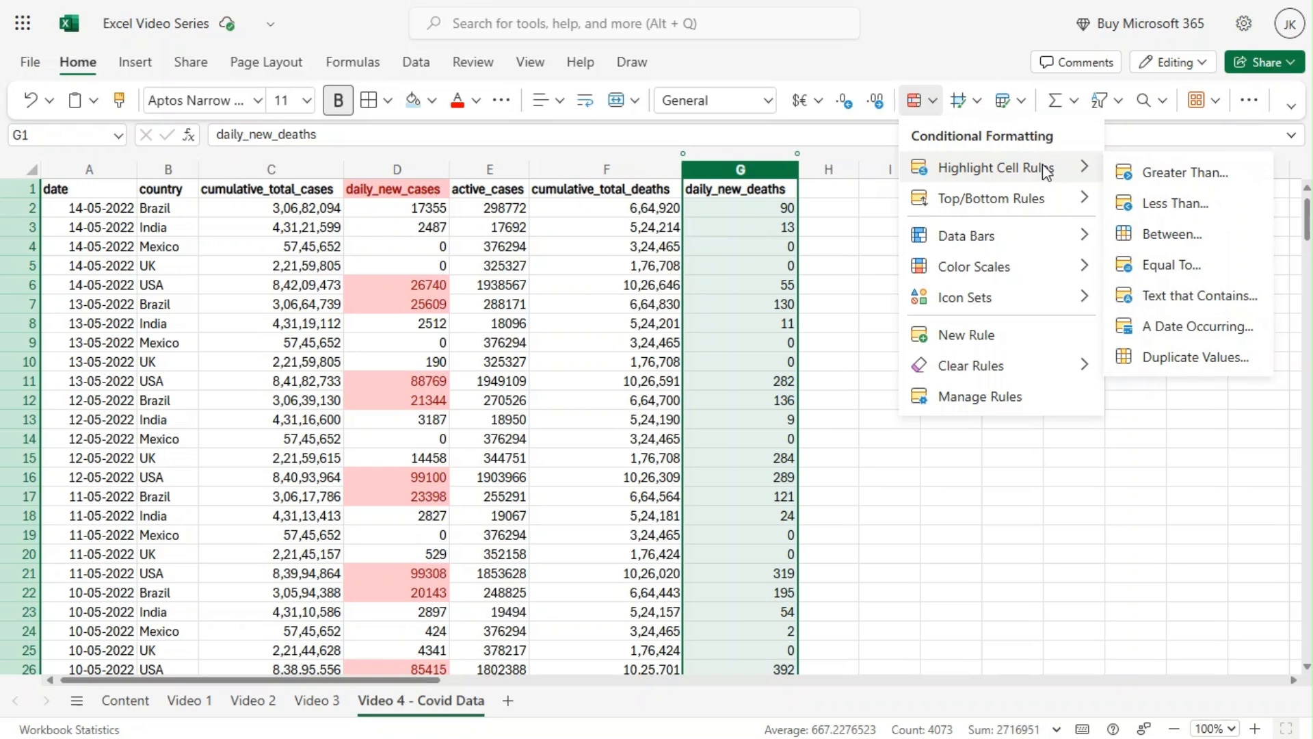
left_click(1178, 175)
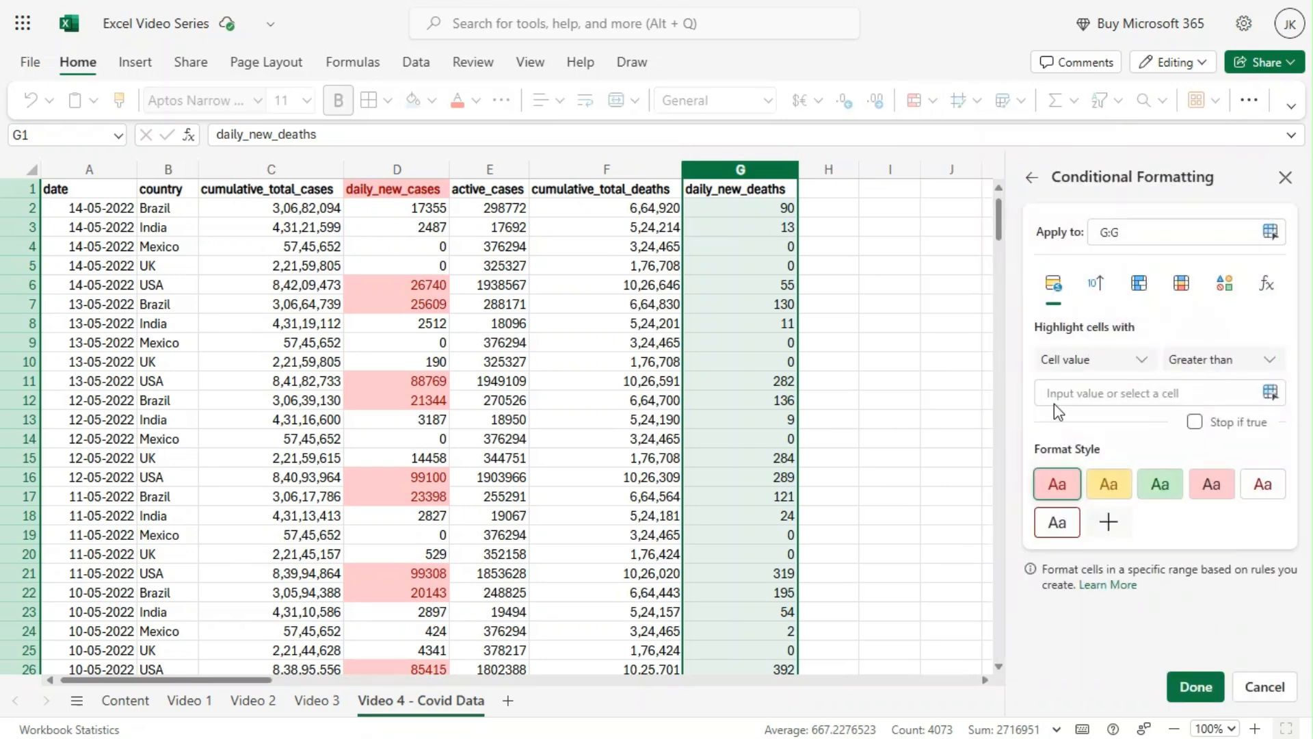
left_click(1076, 388)
type("50")
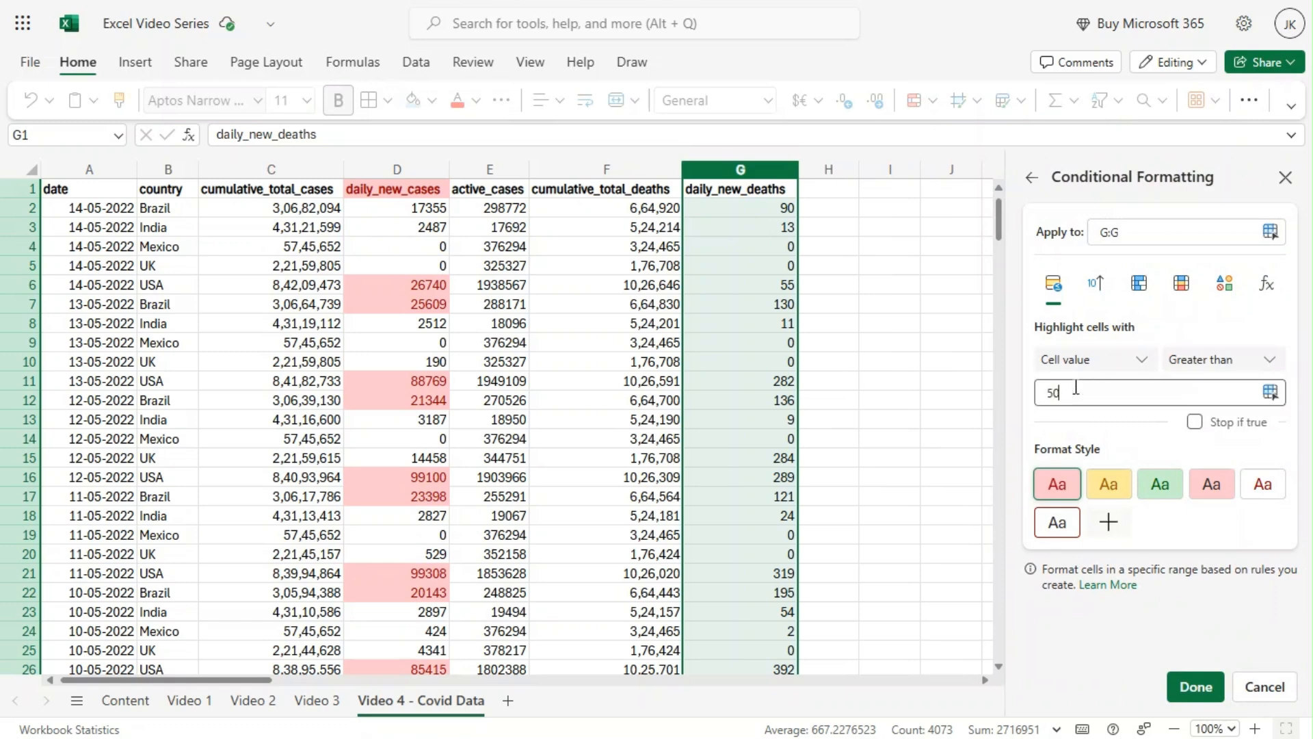
key("BackSpace")
key("BackSpace")
type("200")
left_click(1264, 486)
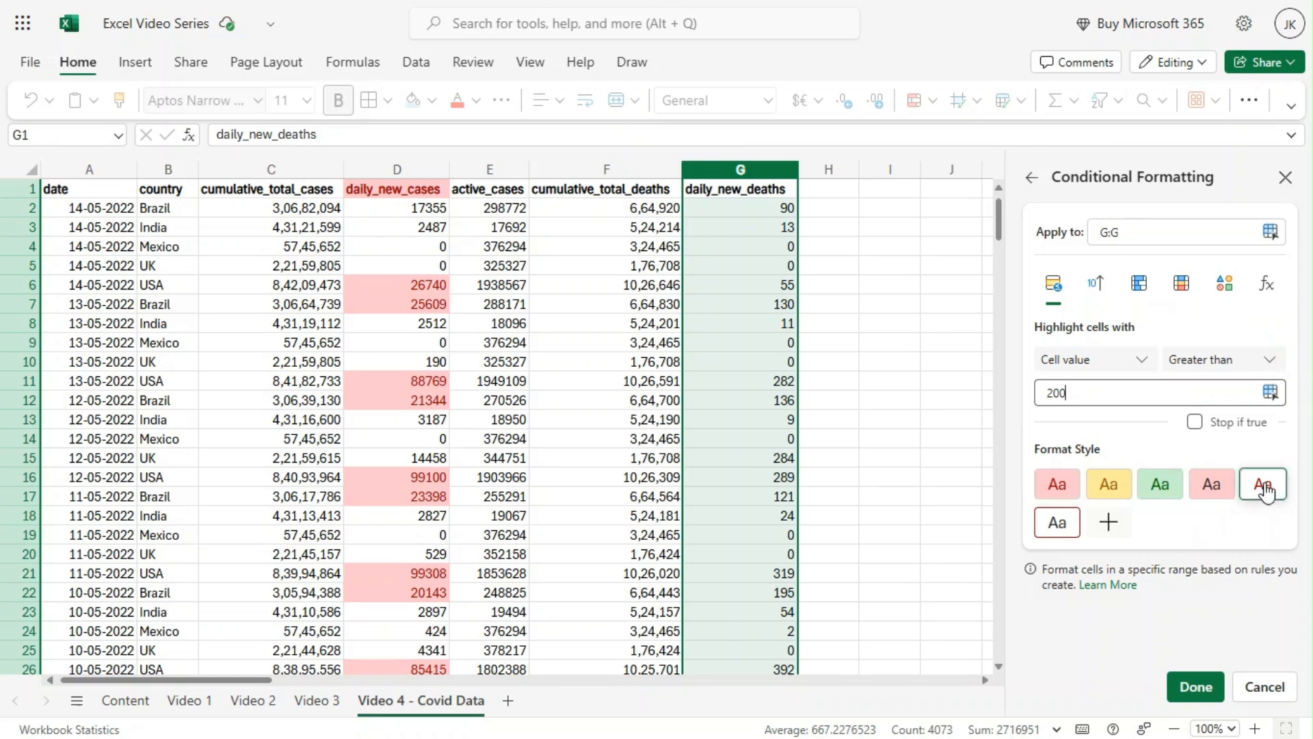
left_click(1197, 689)
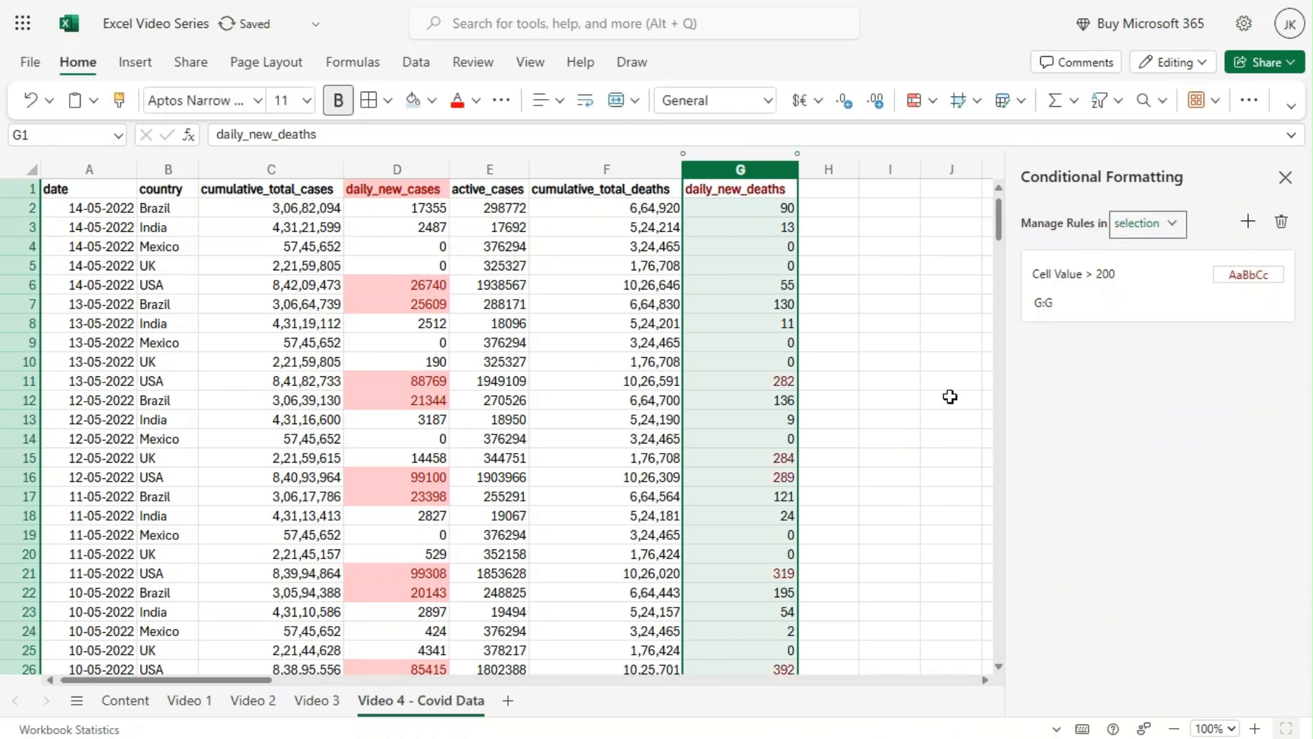
left_click(1285, 179)
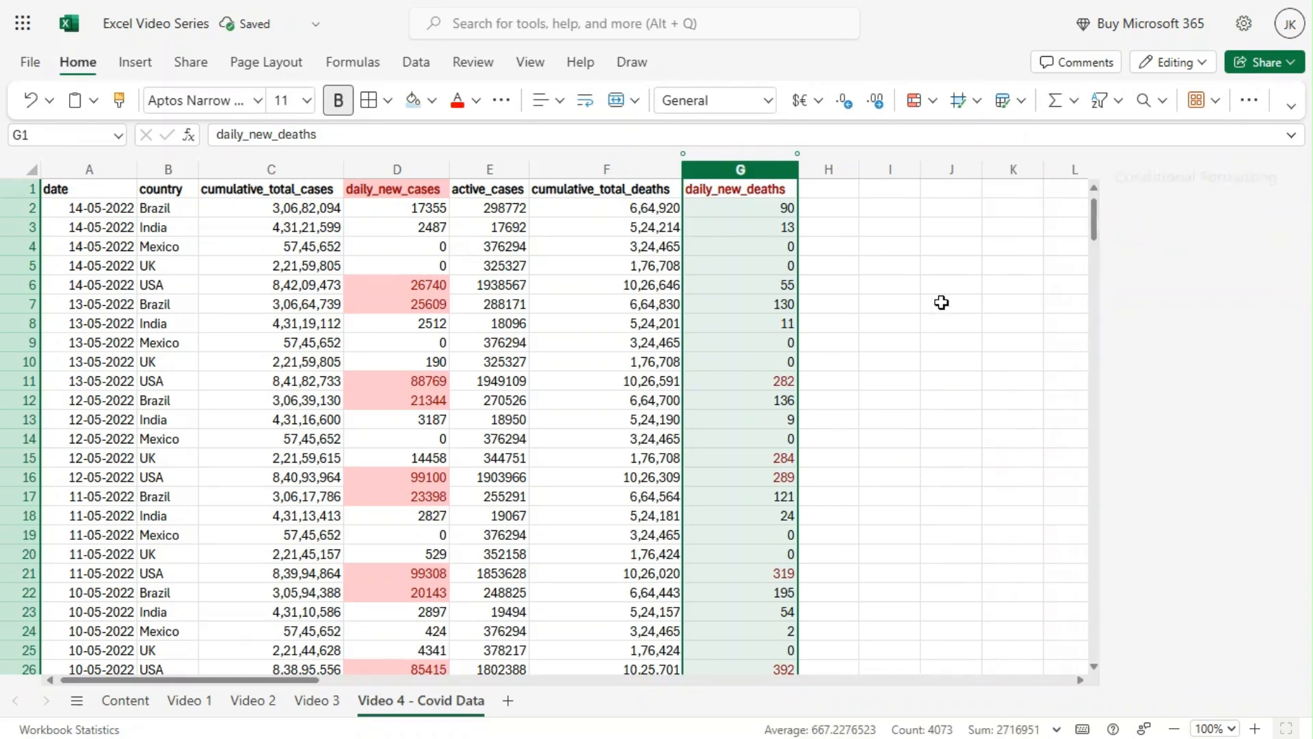
Examine the red-text values in the daily_new_deaths column, inspecting individual cells and further rows.
left_click(889, 303)
left_click(736, 455)
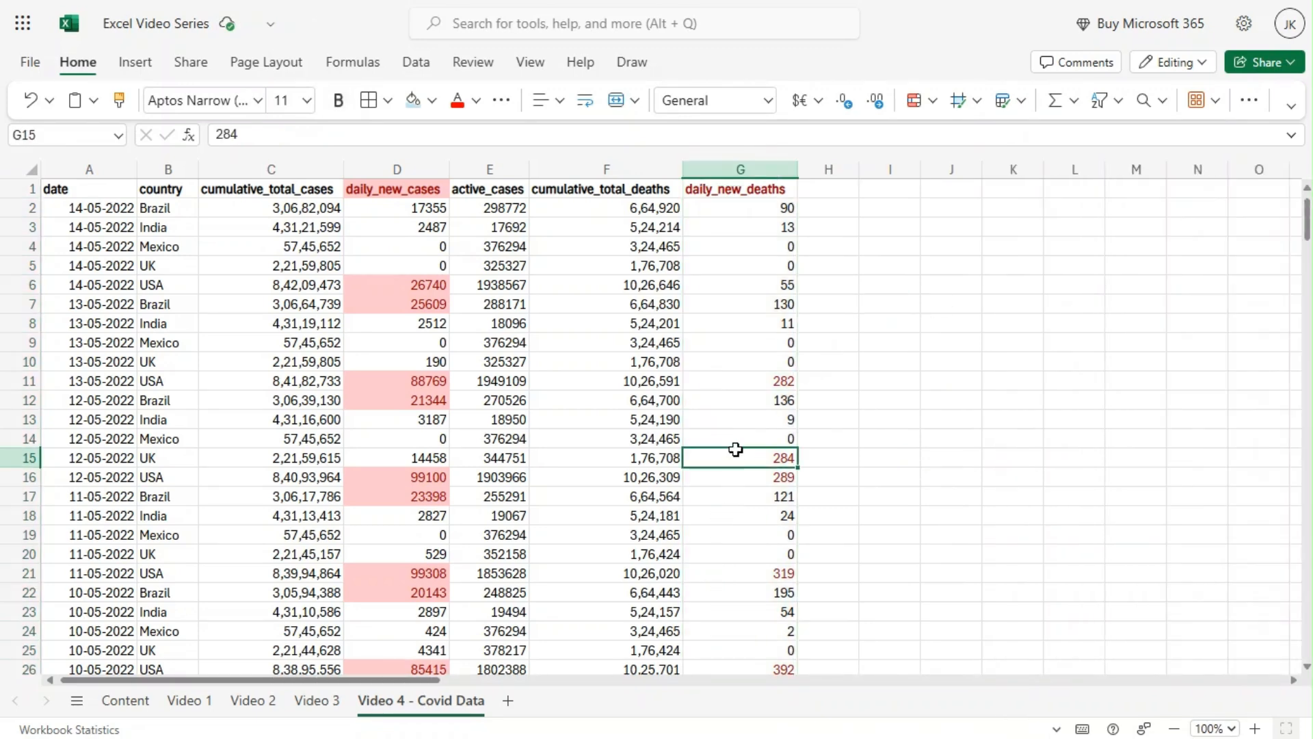
left_click(746, 380)
left_click(743, 454)
left_click(760, 477)
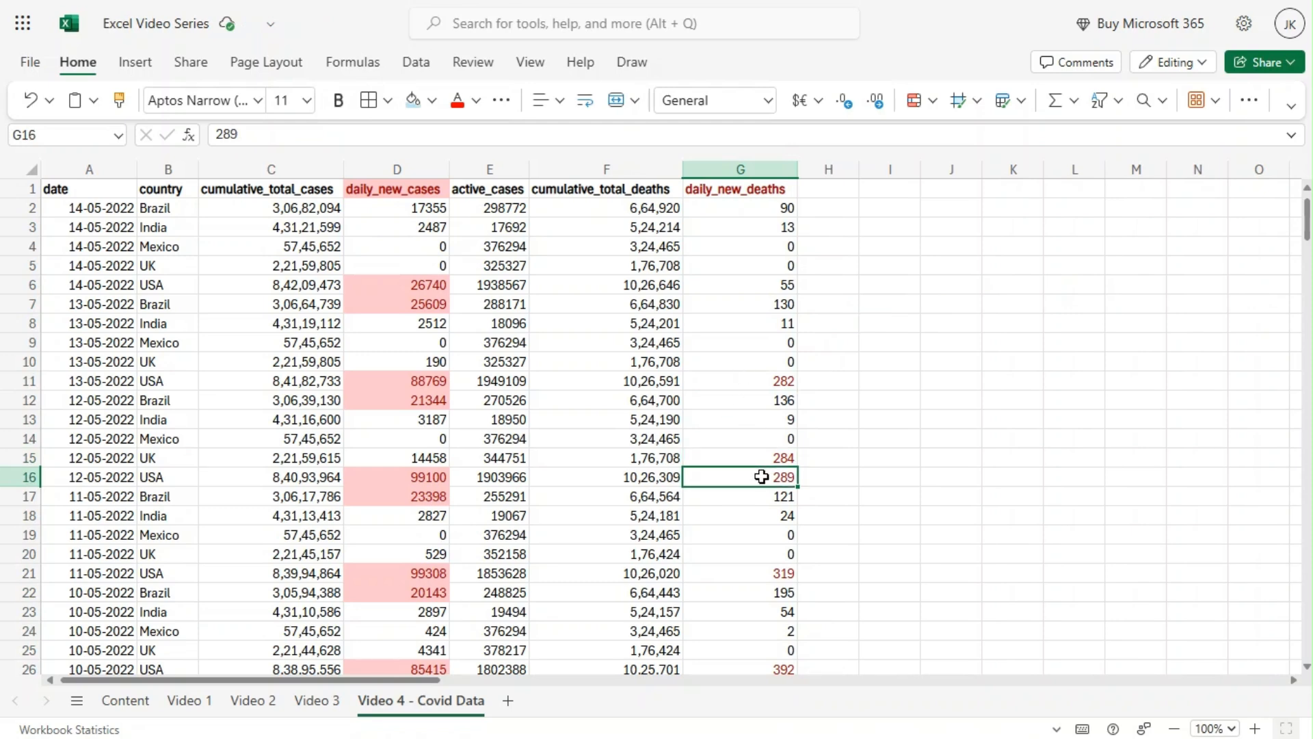
scroll(773, 474, "down", 2)
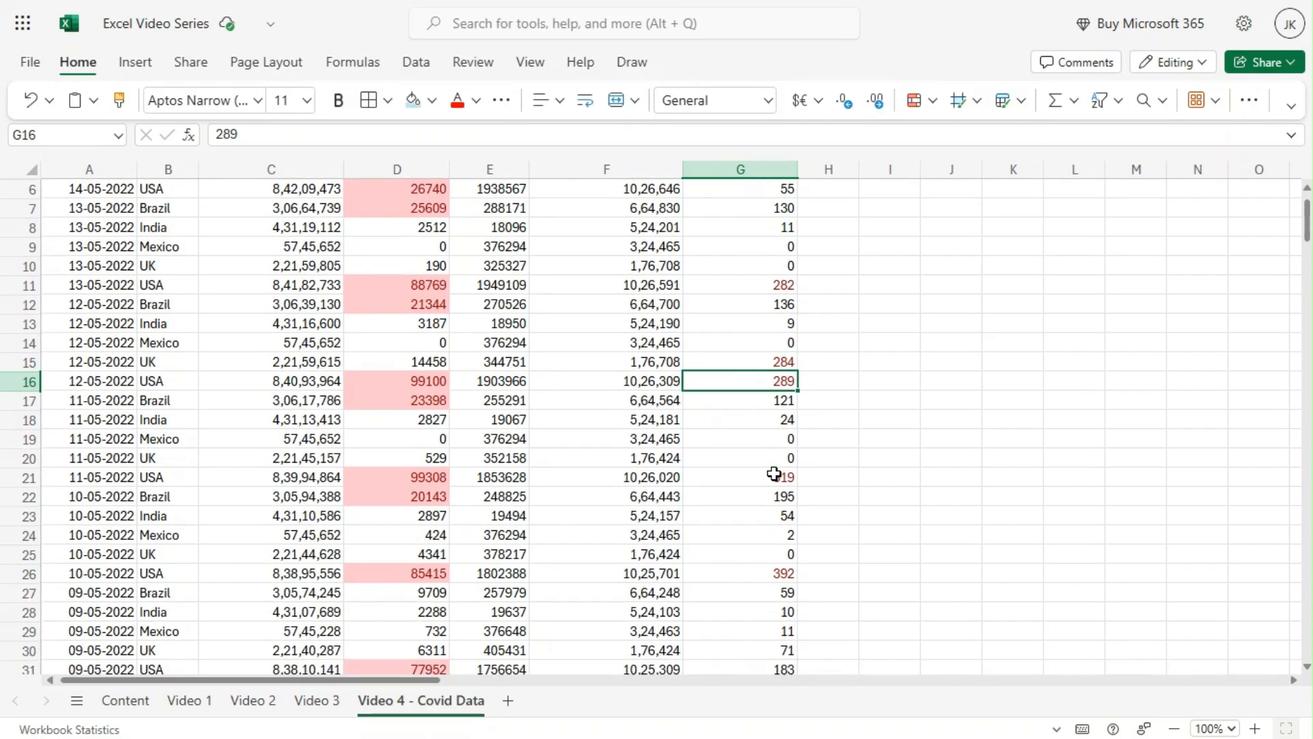
scroll(773, 473, "down", 10)
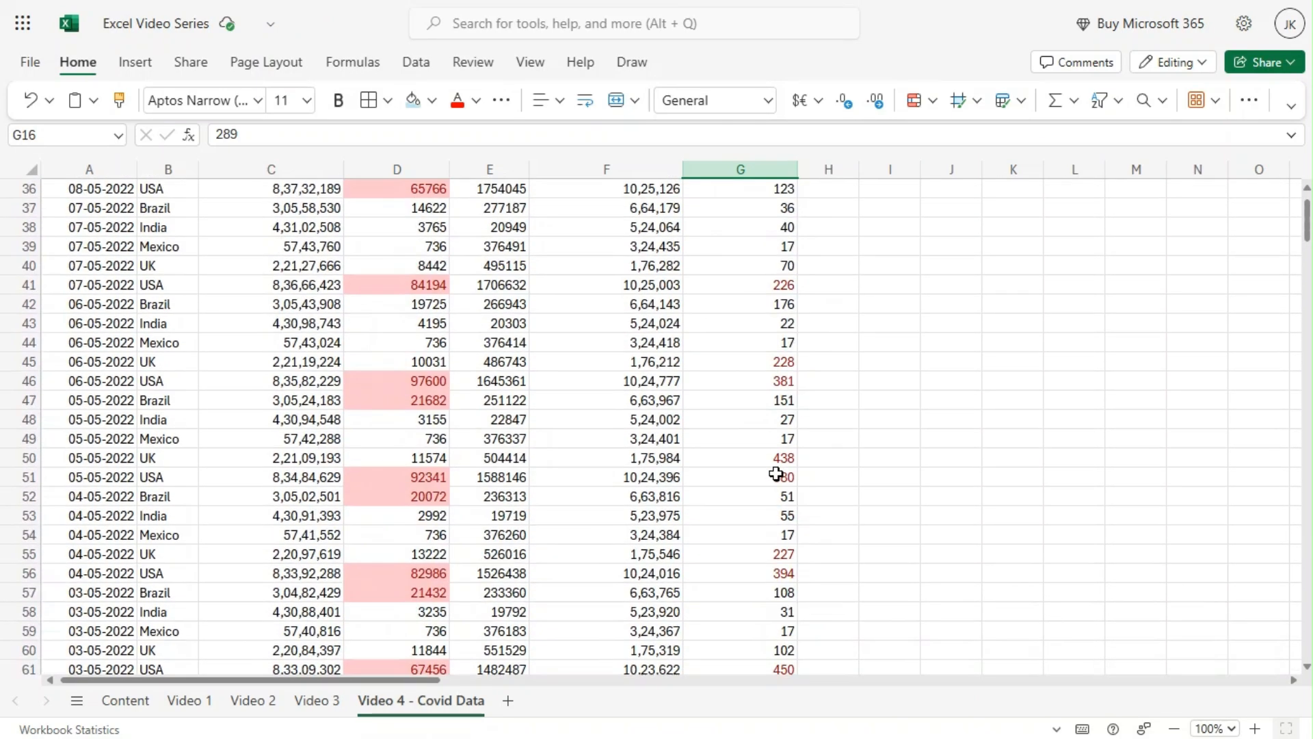
scroll(776, 473, "up", 12)
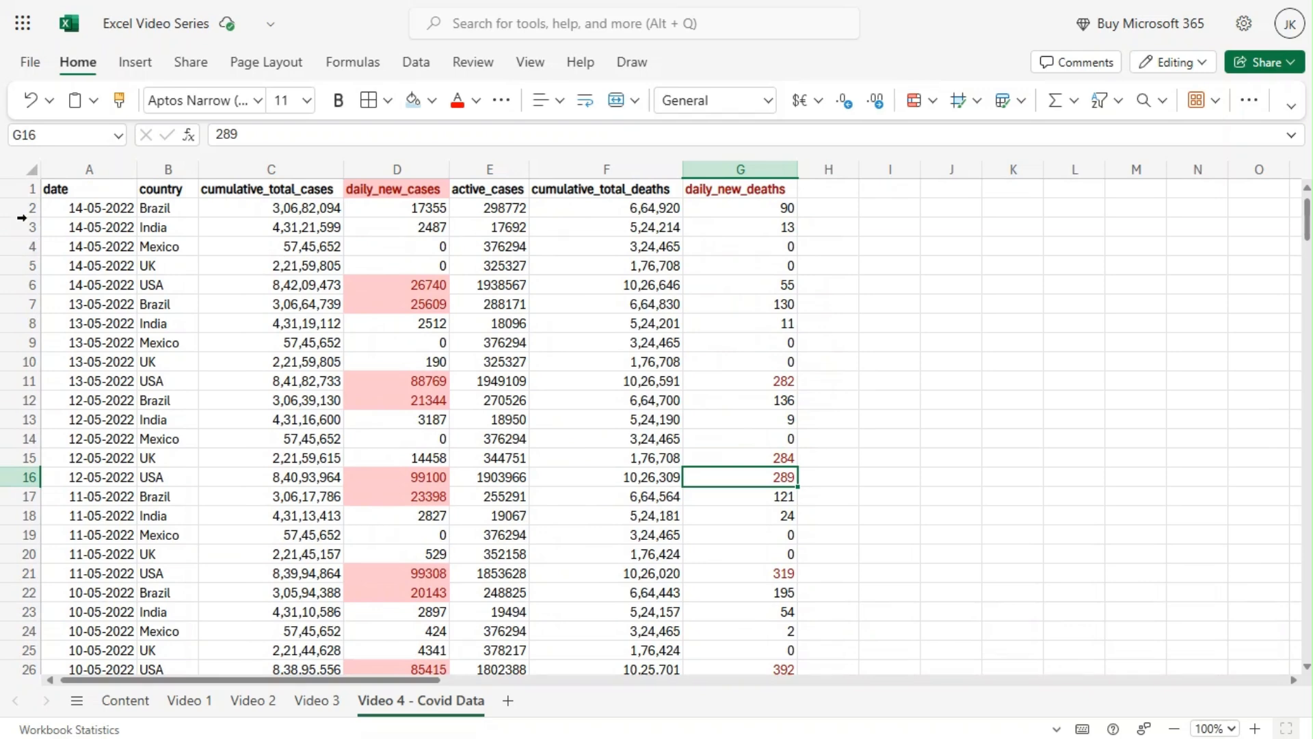
Add a Date occurring rule for Last month to the whole date column with light red fill and dark red text.
left_click(89, 169)
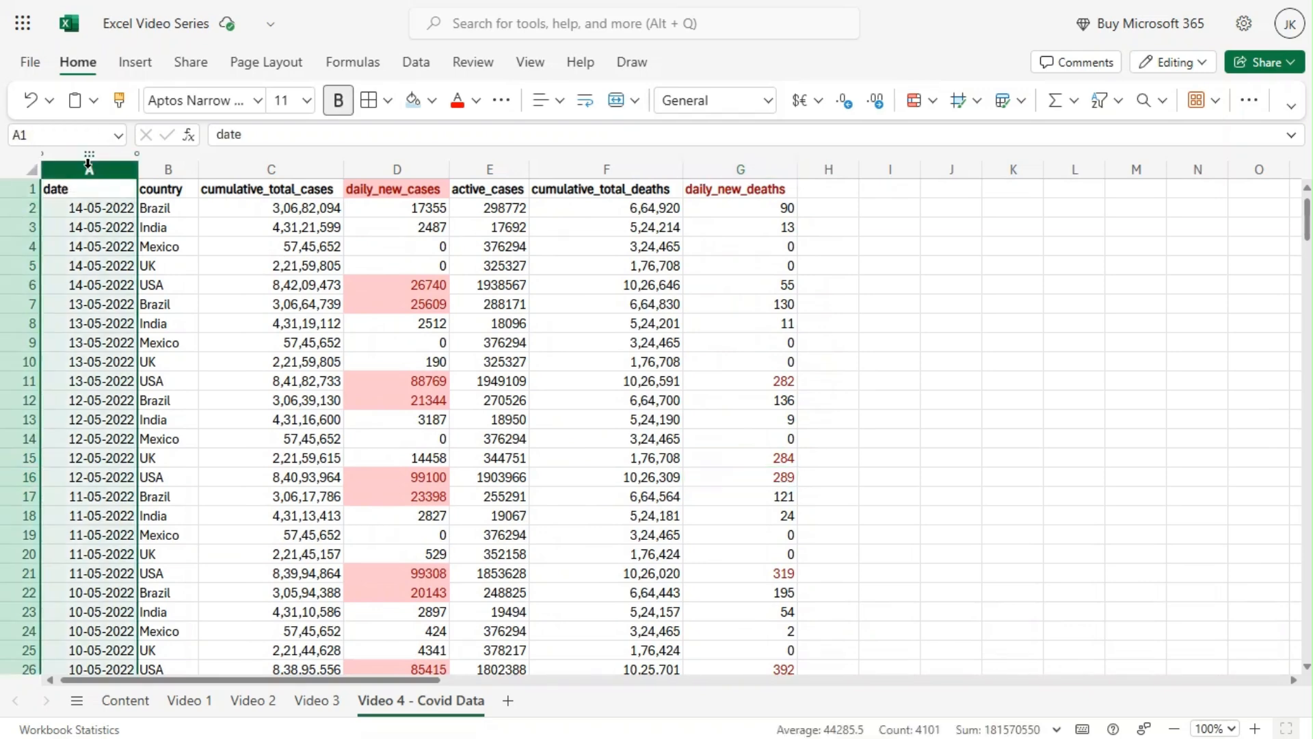
left_click(934, 103)
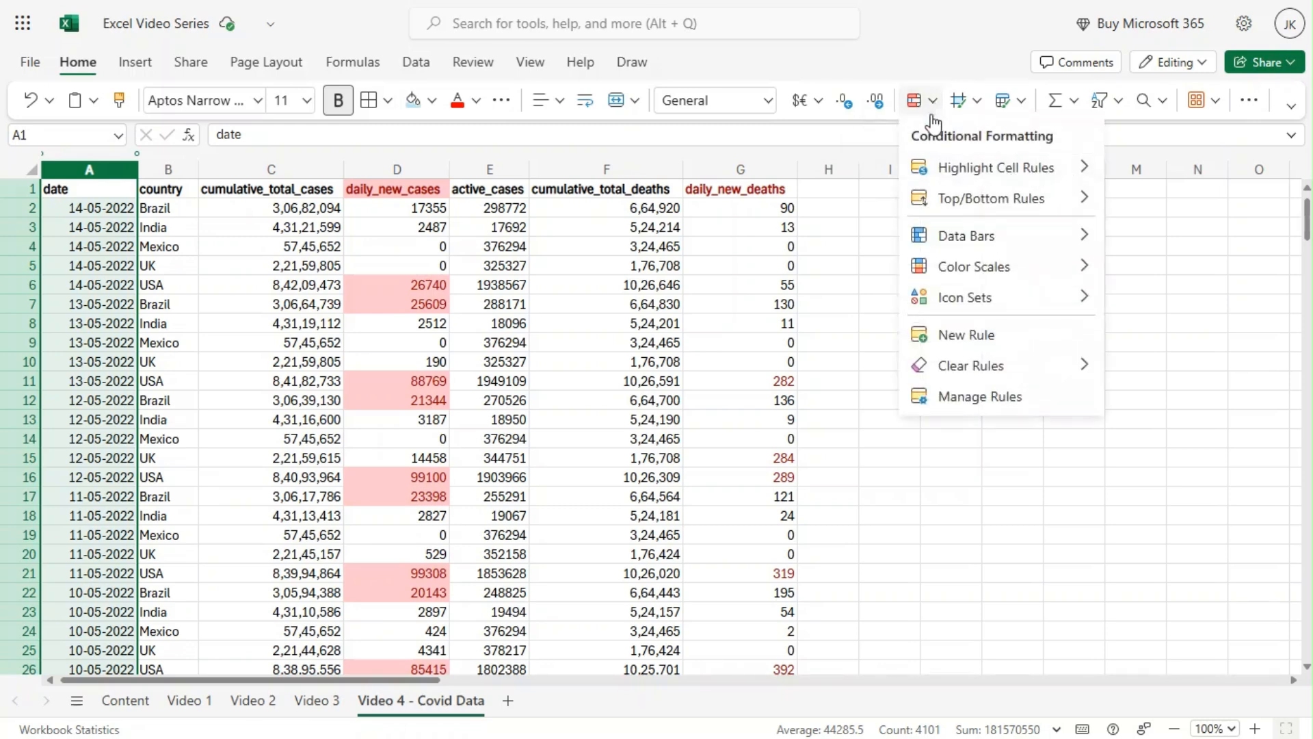
mouse_move(970, 175)
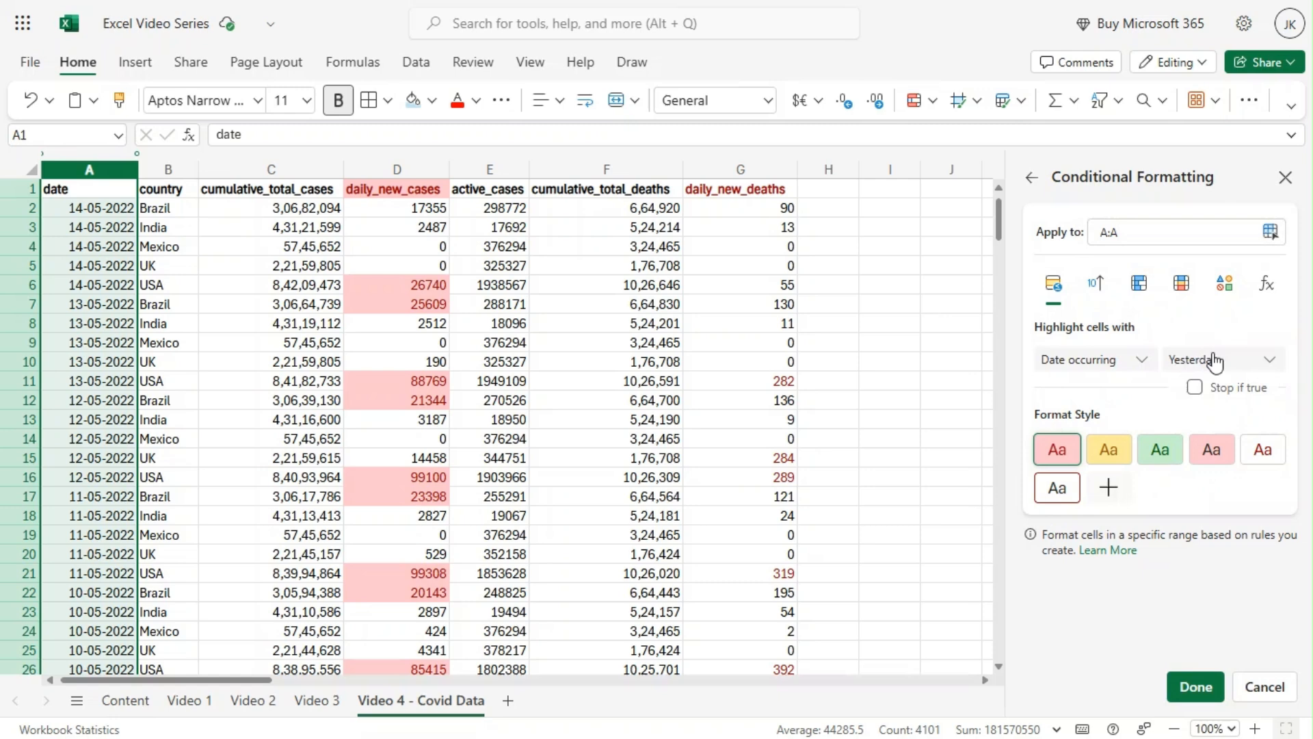
left_click(1148, 363)
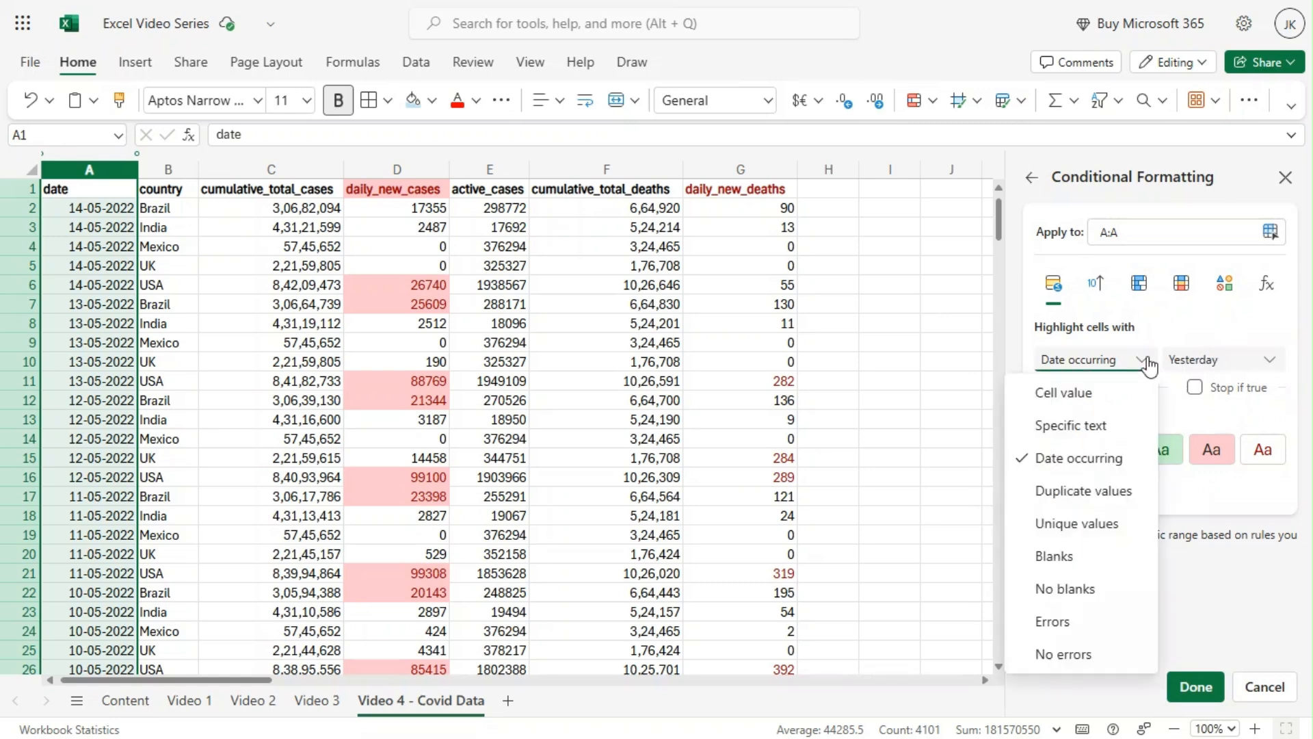
left_click(1190, 363)
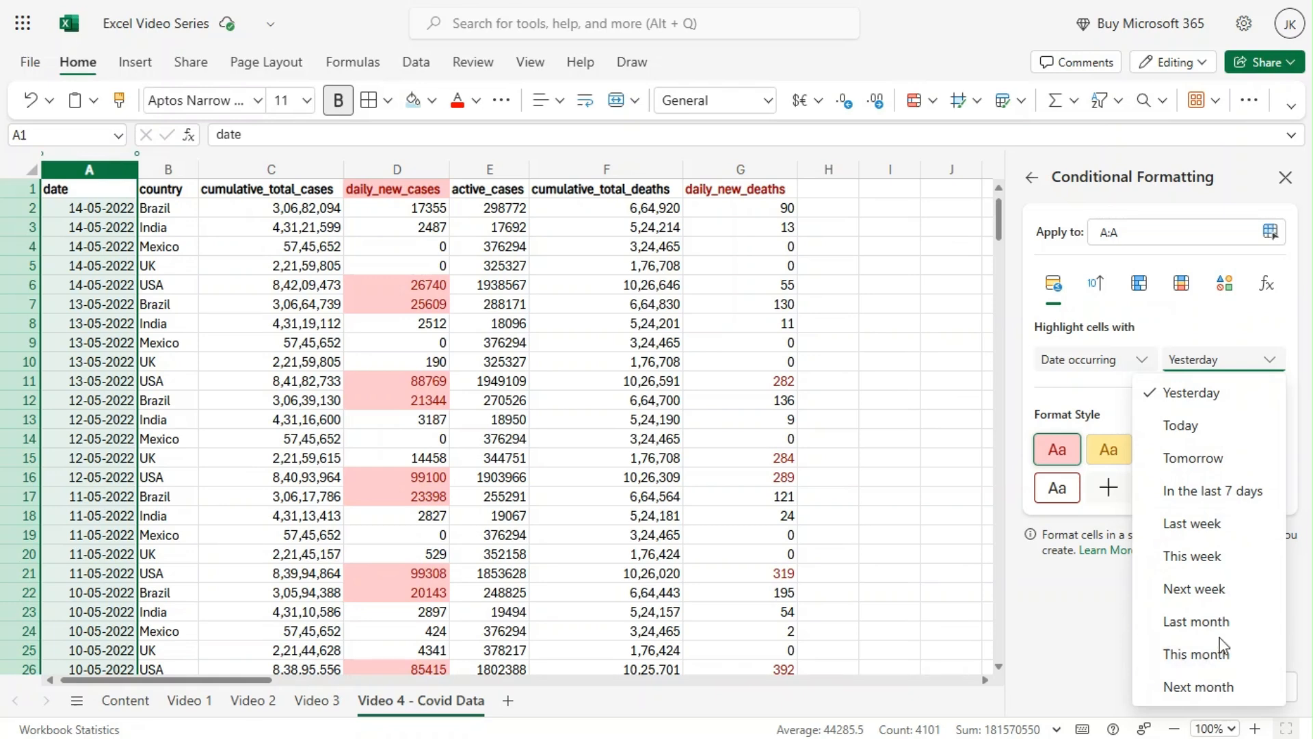
left_click(1070, 611)
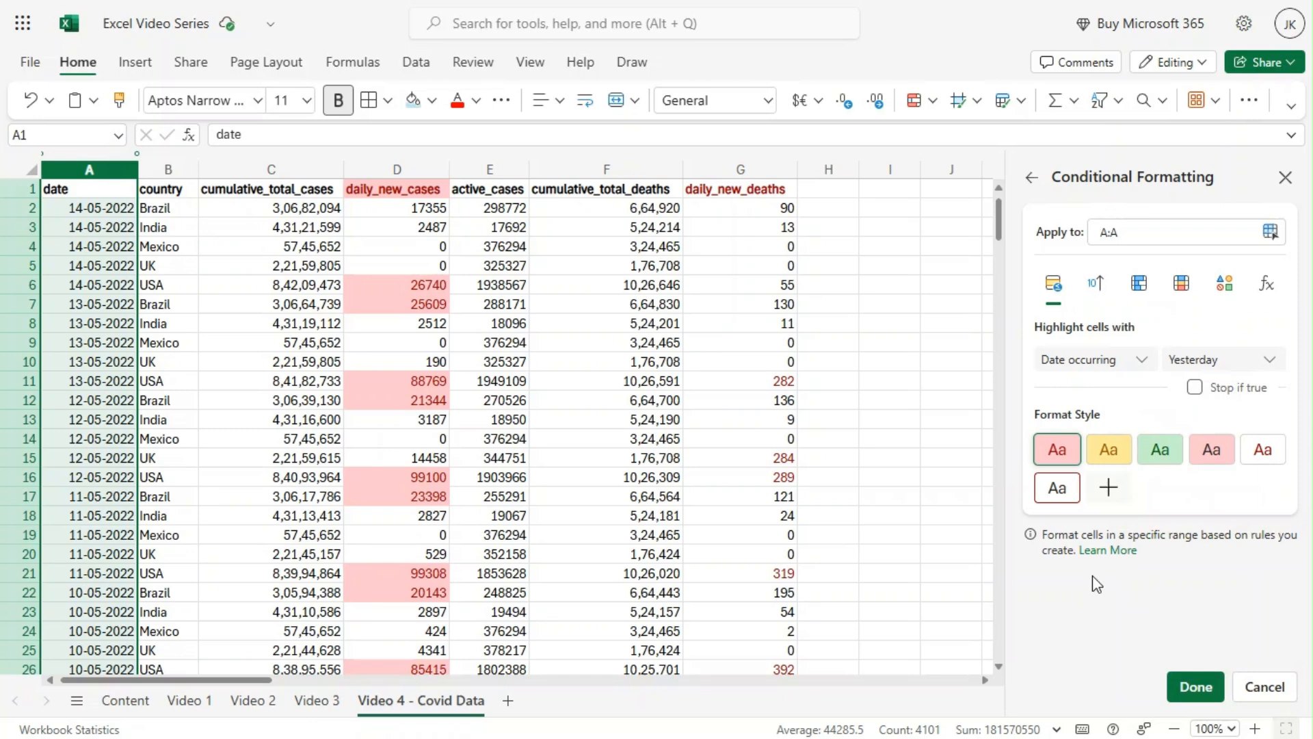
left_click(1188, 364)
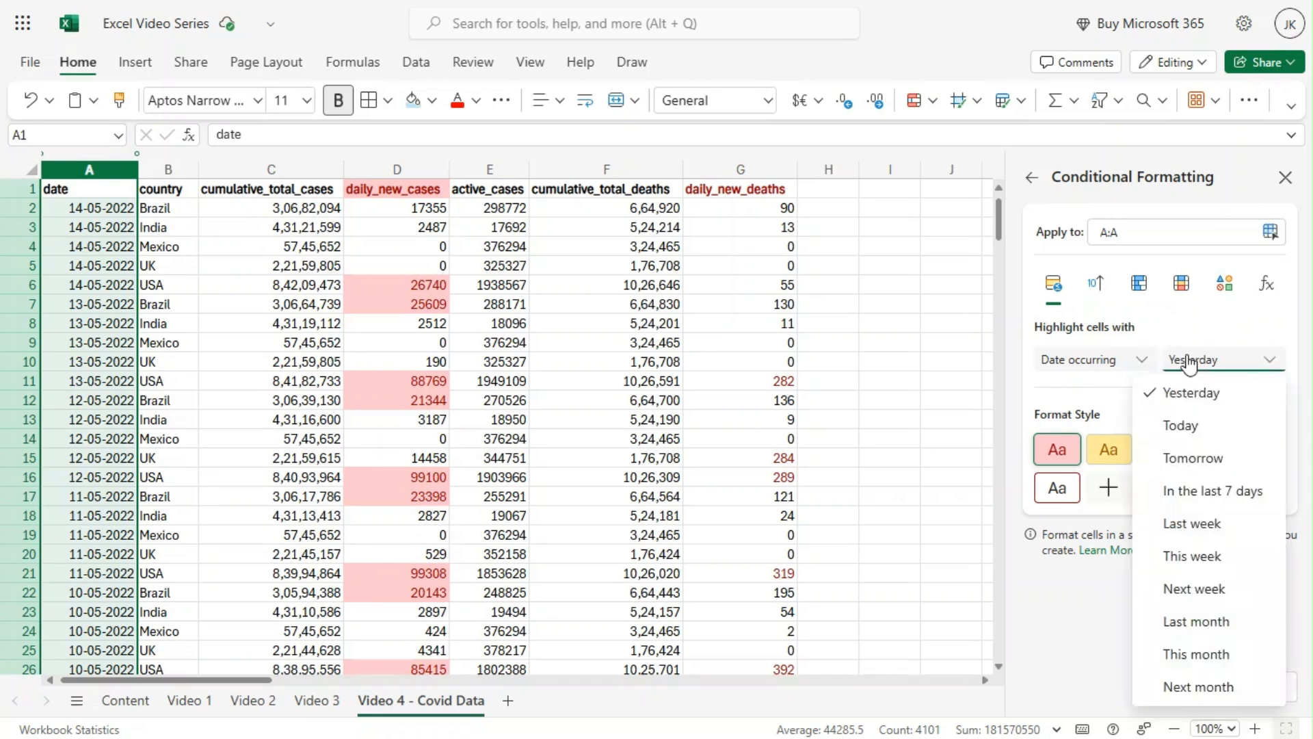
left_click(1208, 624)
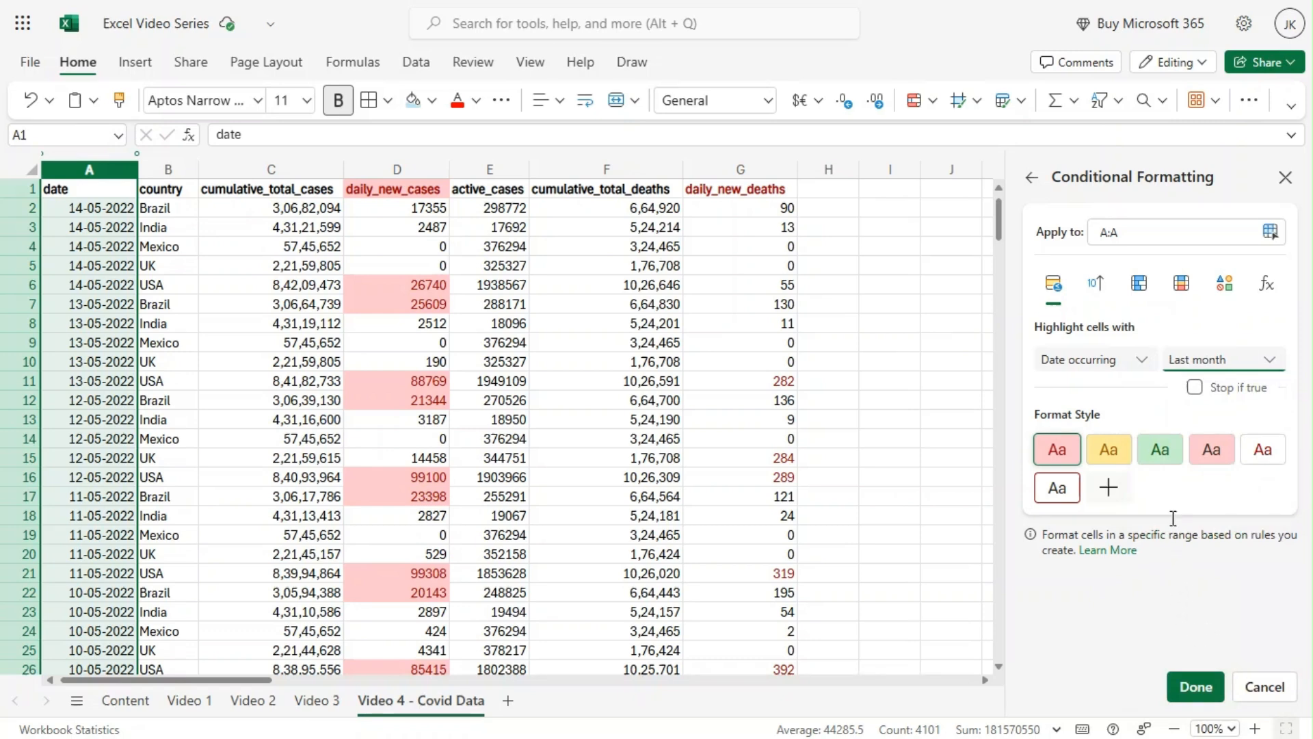
left_click(1196, 686)
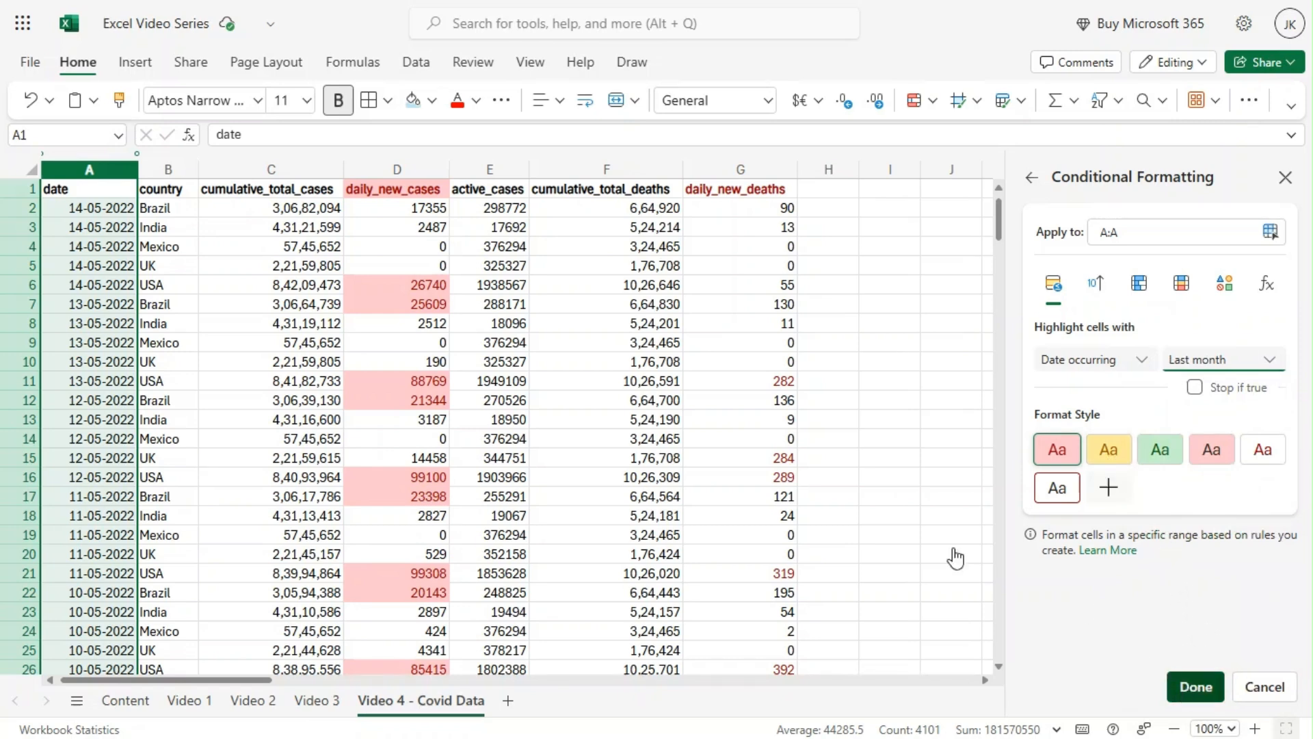
left_click(1285, 177)
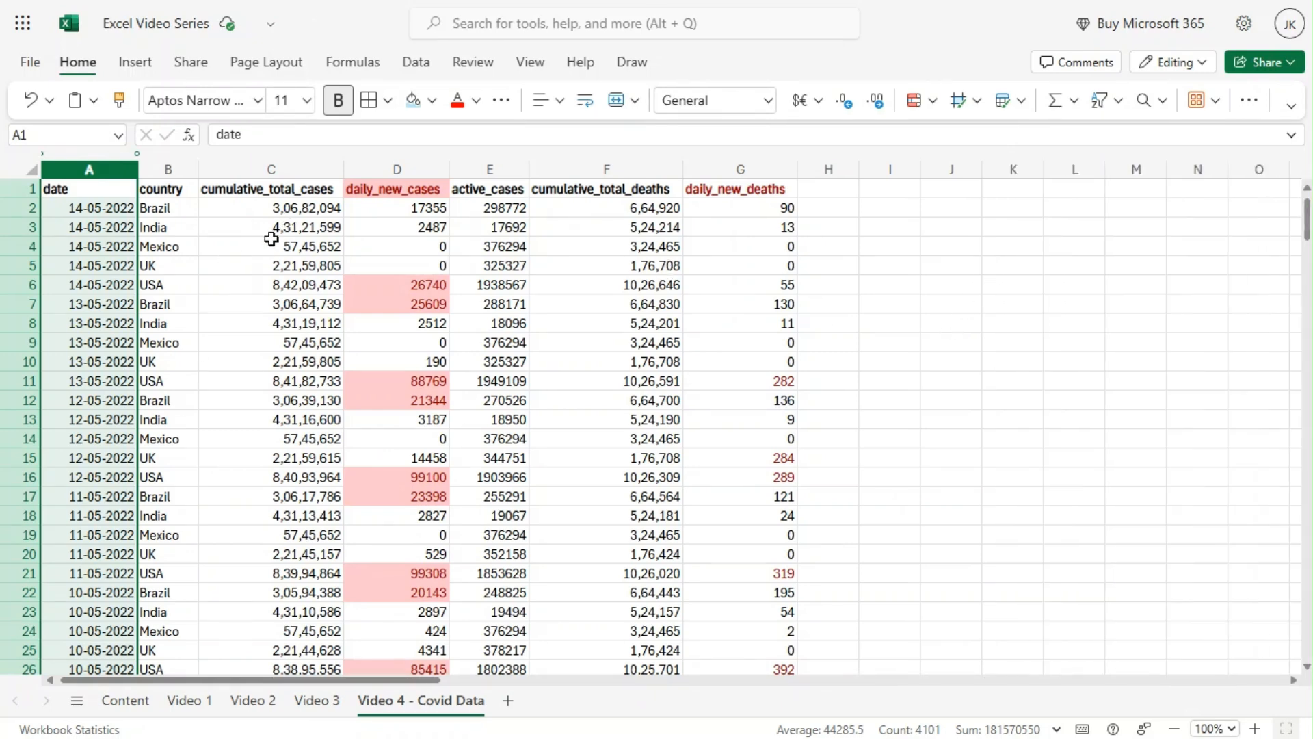
left_click(270, 244)
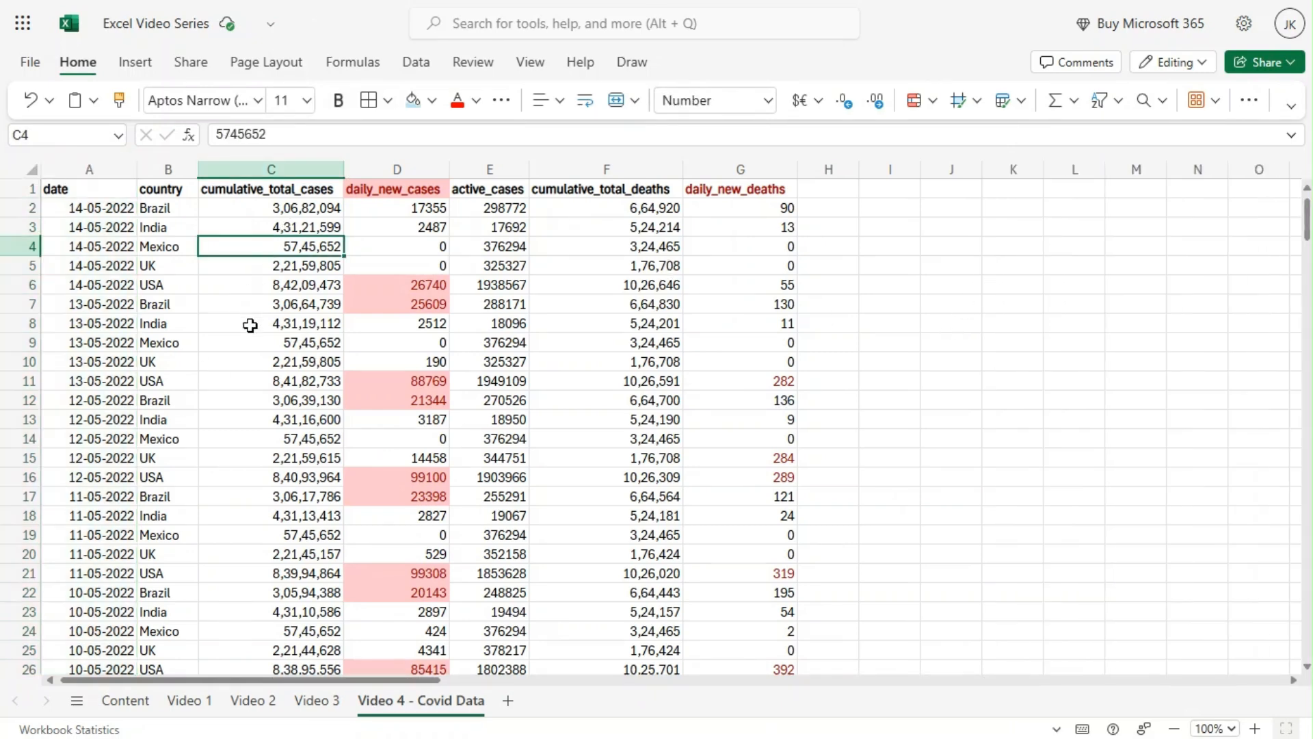
Add filter controls to the header row of the whole Covid data range.
left_click(87, 247)
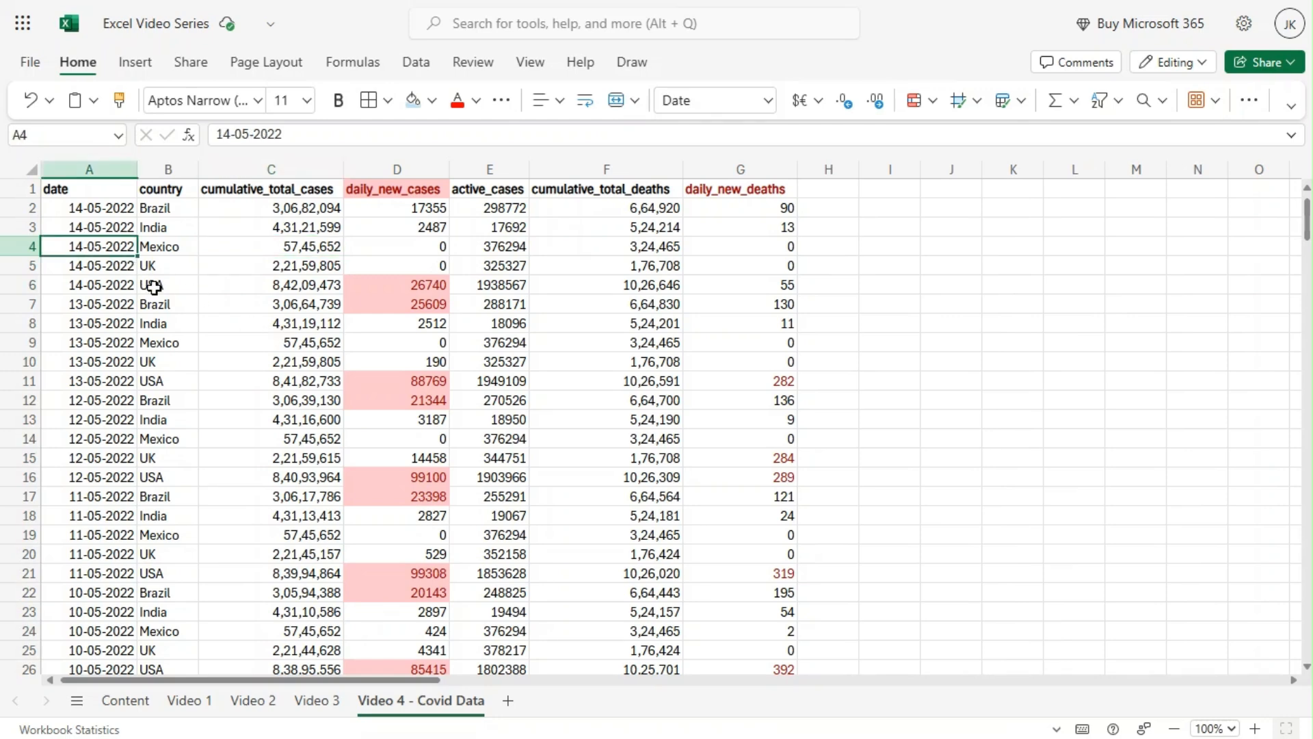
left_click(75, 207)
key("ctrl+a")
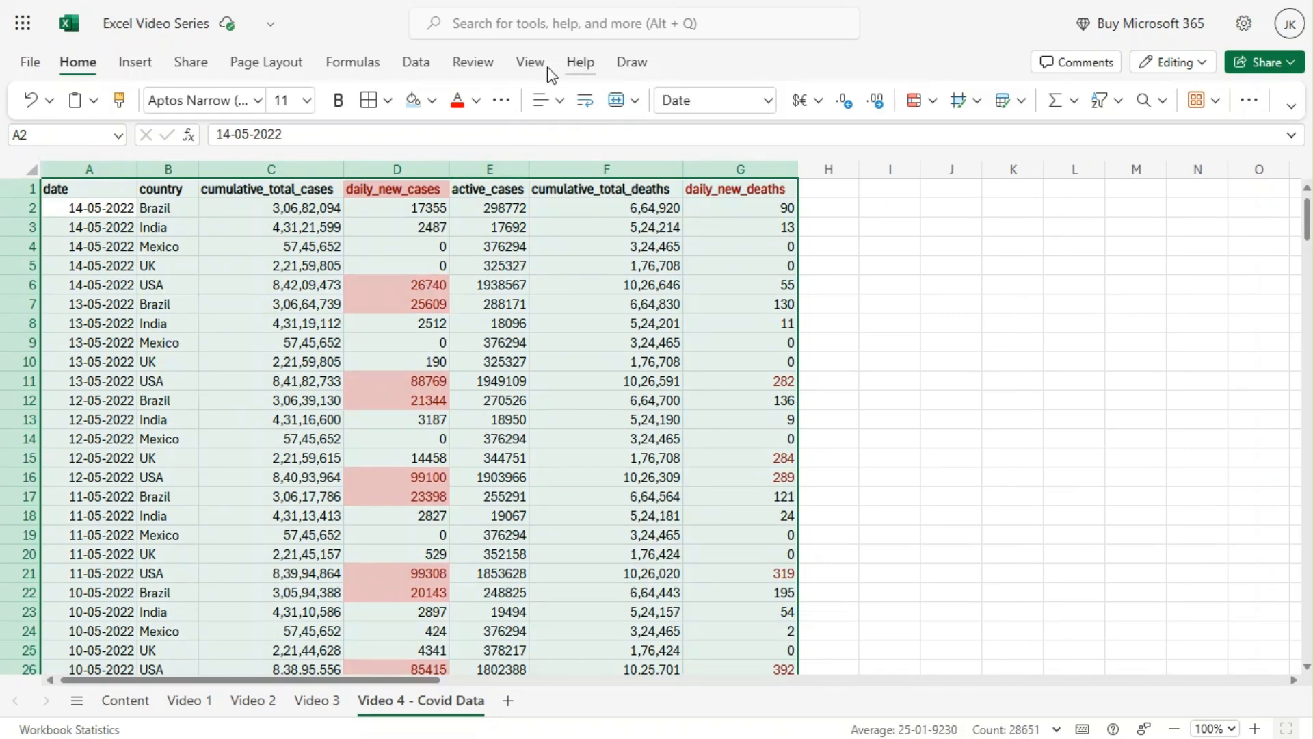
left_click(416, 63)
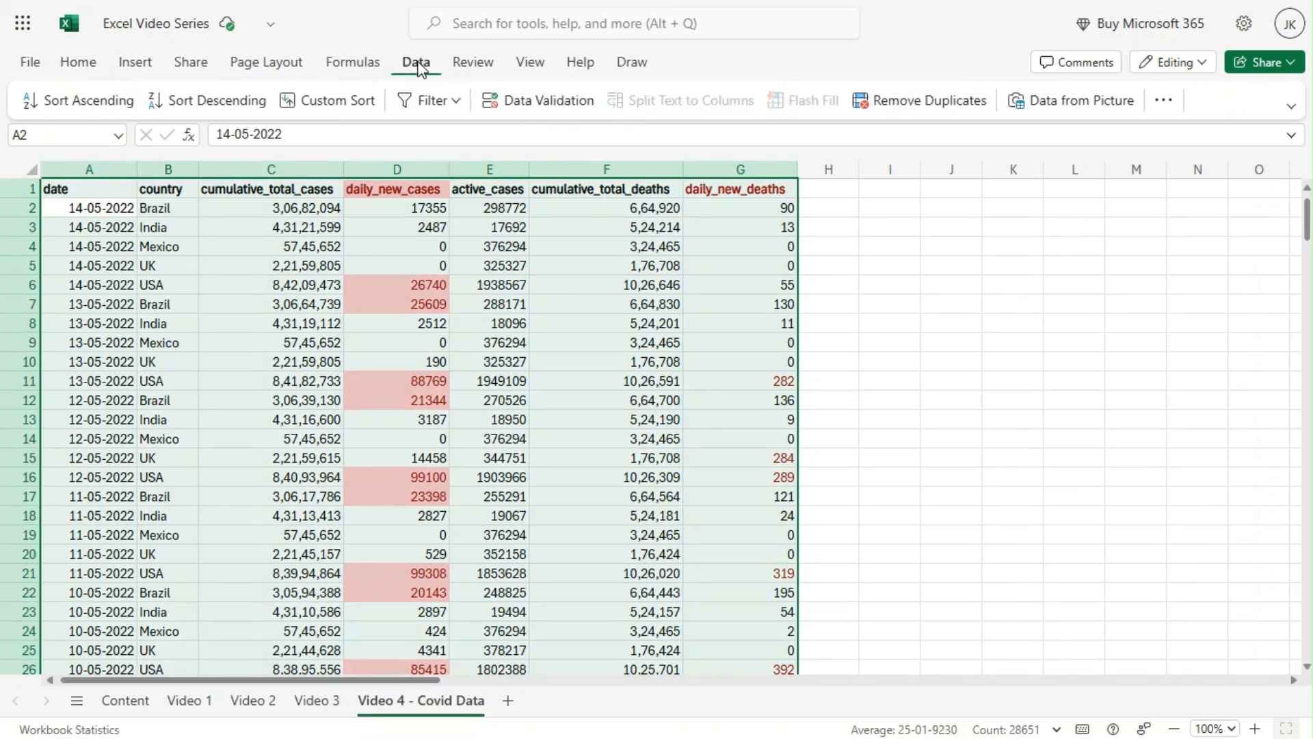
left_click(404, 109)
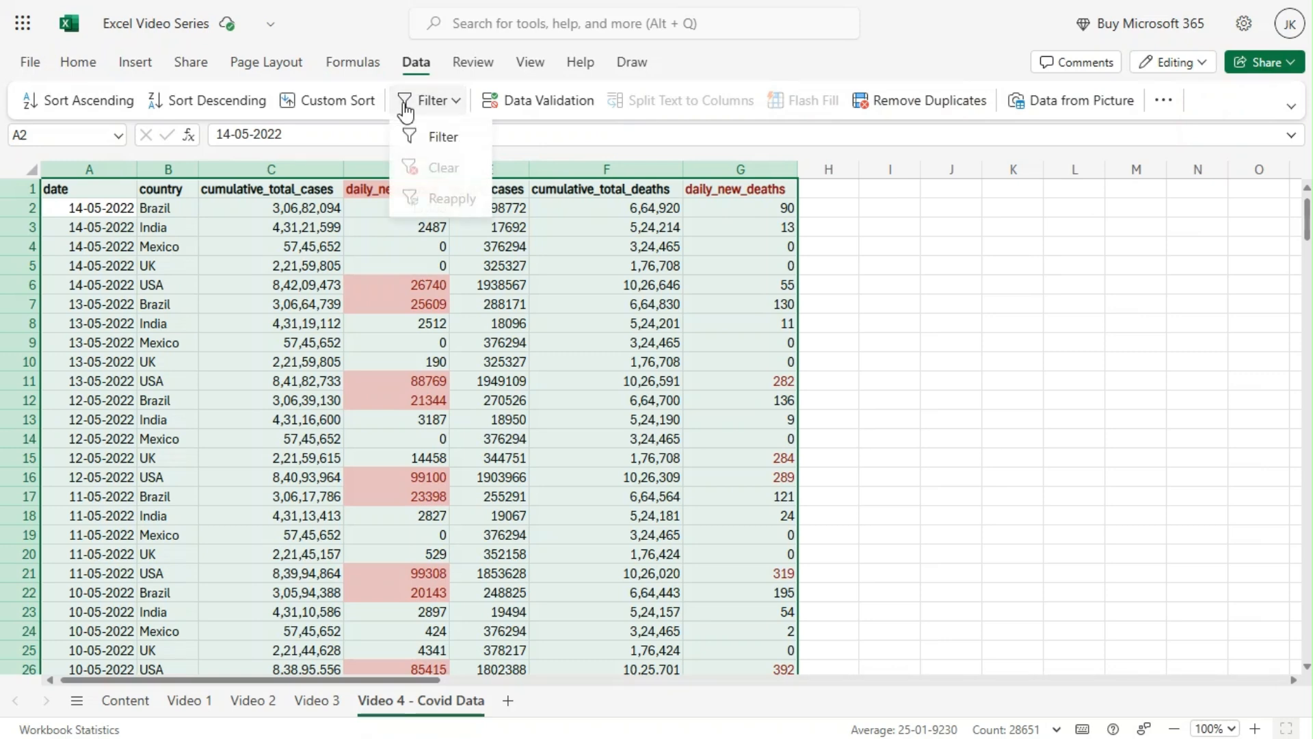
left_click(438, 146)
left_click(903, 301)
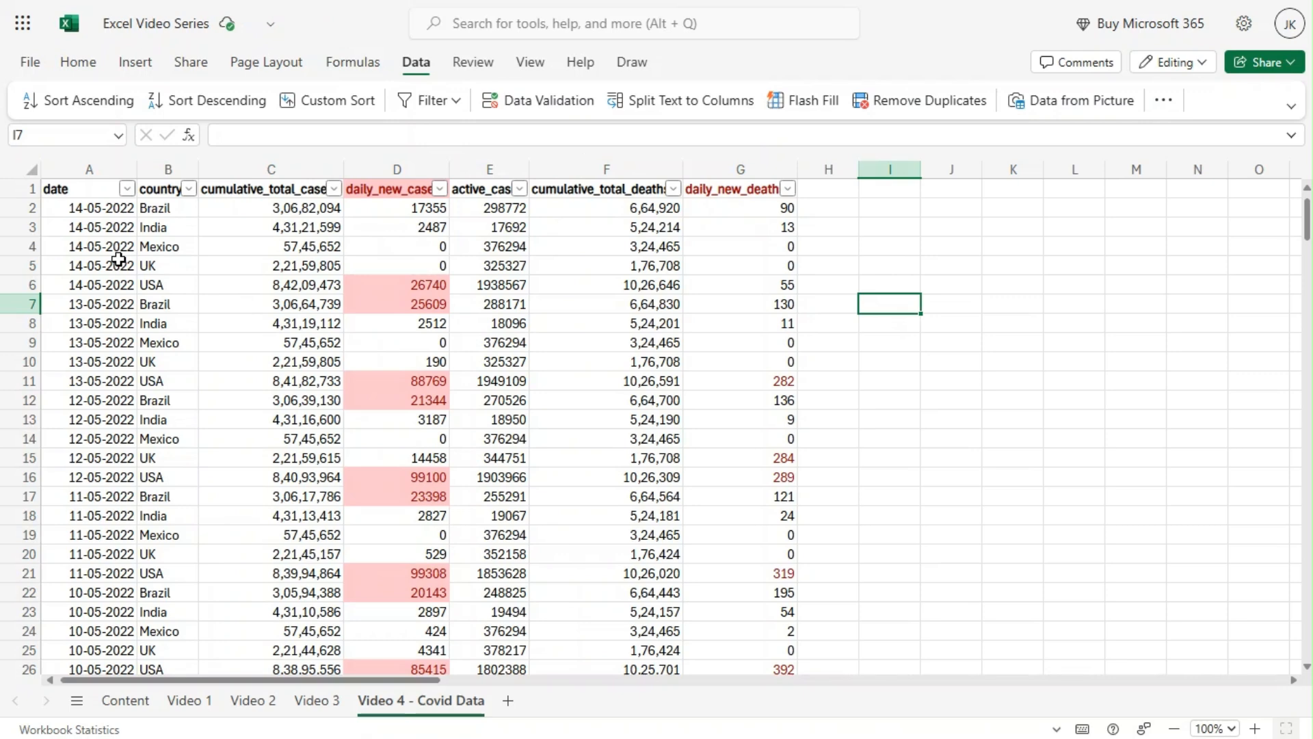
Filter the daily_new_cases column by the dark red font color.
left_click(441, 189)
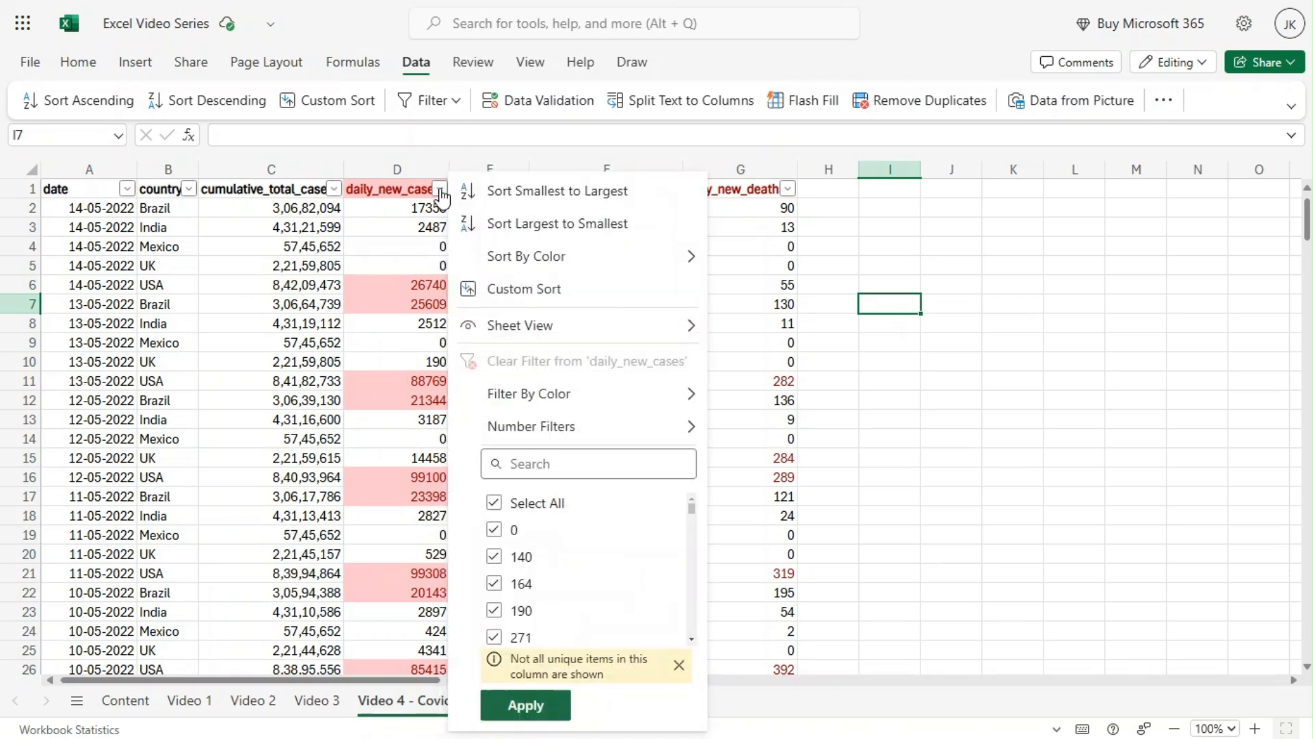
mouse_move(528, 270)
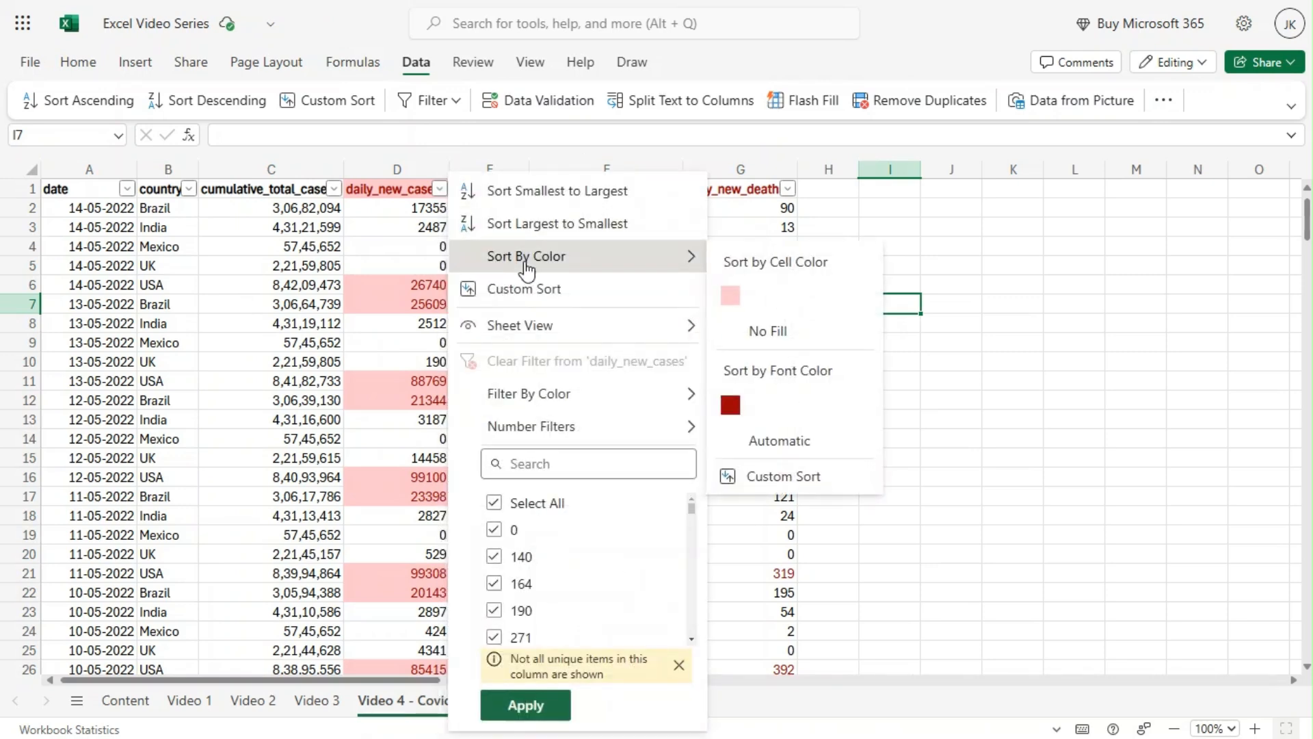
mouse_move(540, 413)
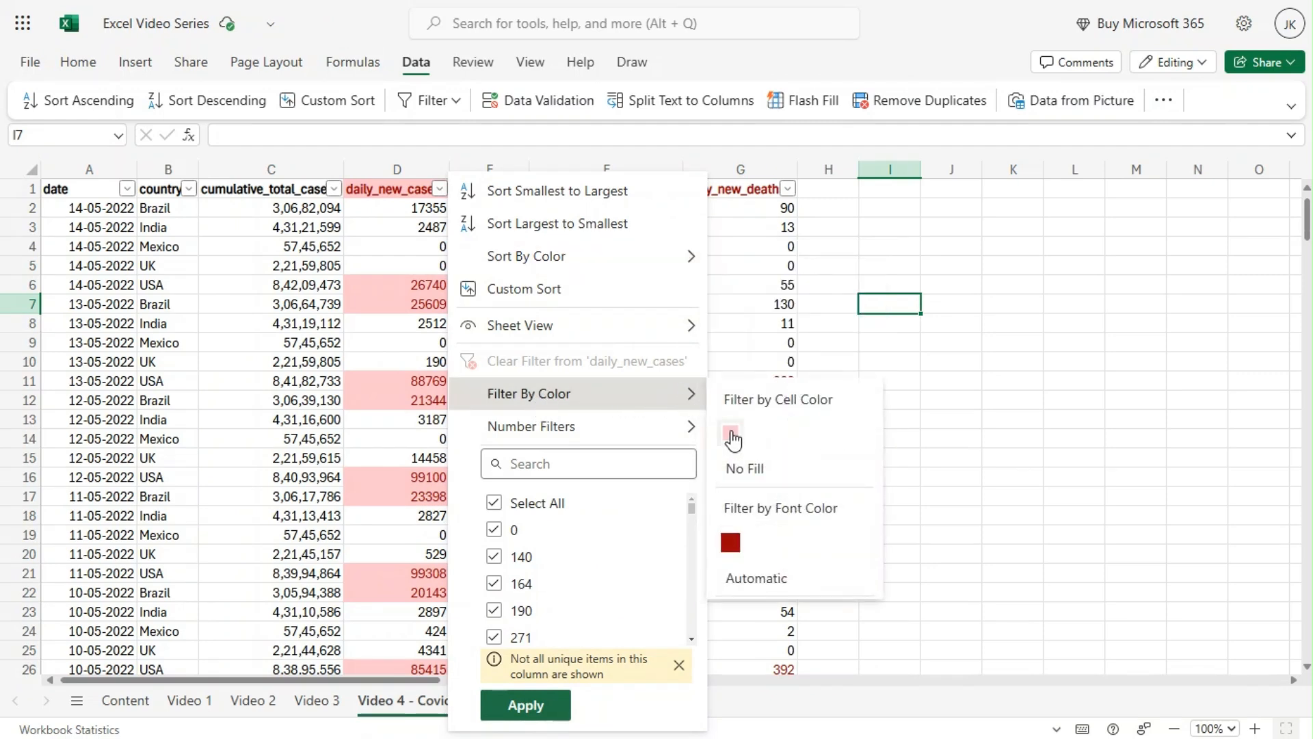
left_click(731, 544)
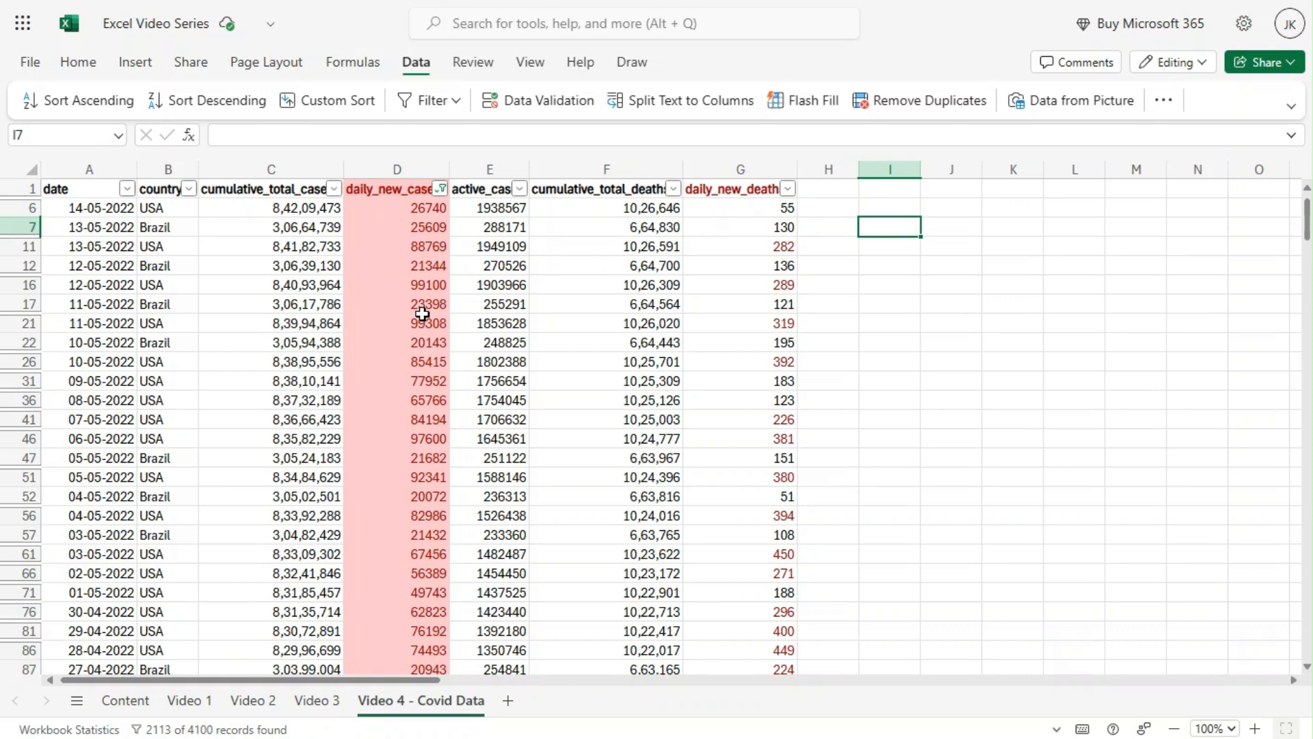
Filter the daily_new_deaths column by the dark red font color as well.
left_click(790, 195)
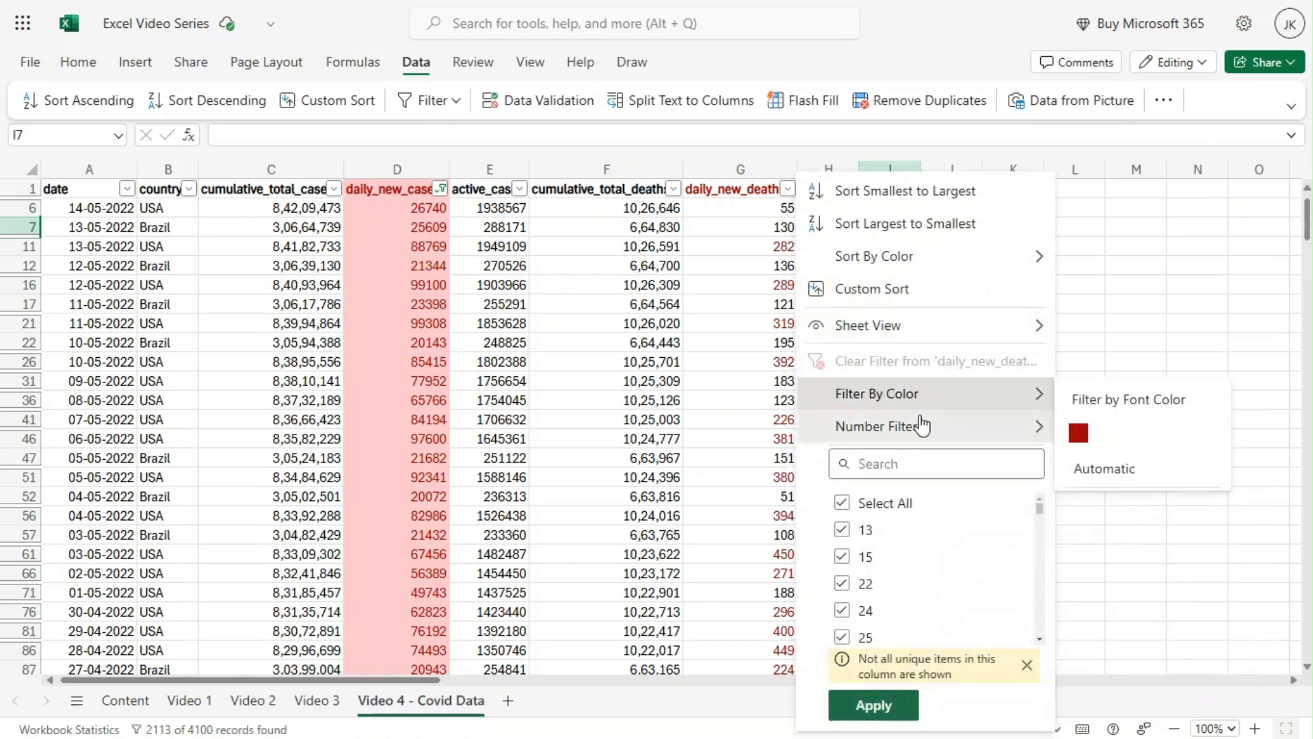
mouse_move(931, 411)
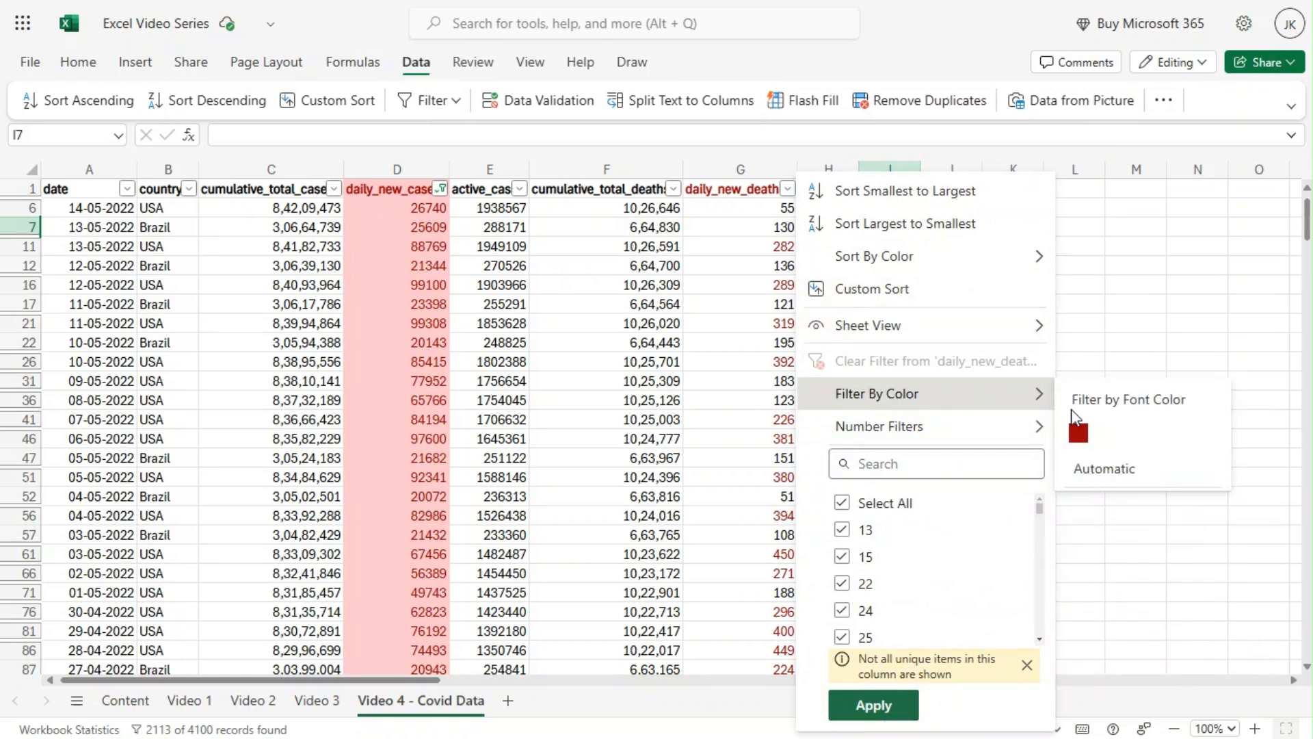
left_click(1079, 438)
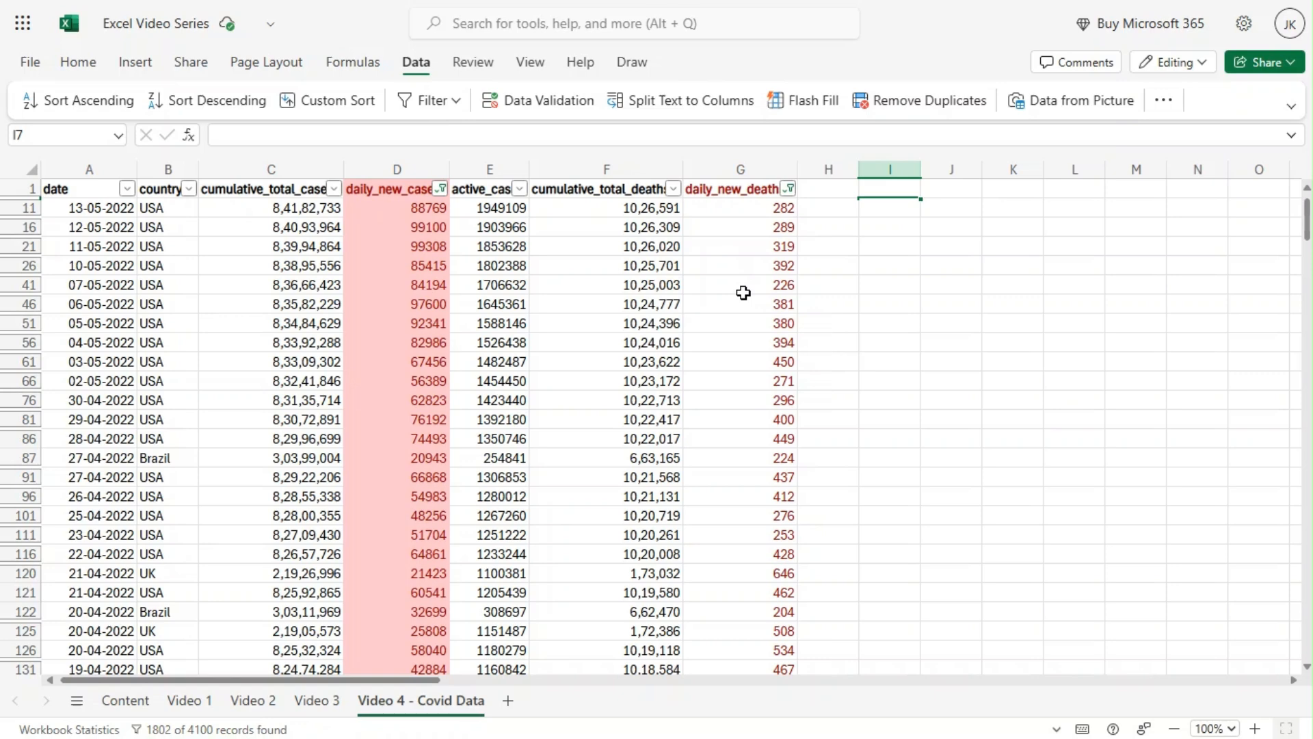
Clear the color filters from both the daily_new_cases and daily_new_deaths columns.
left_click(439, 191)
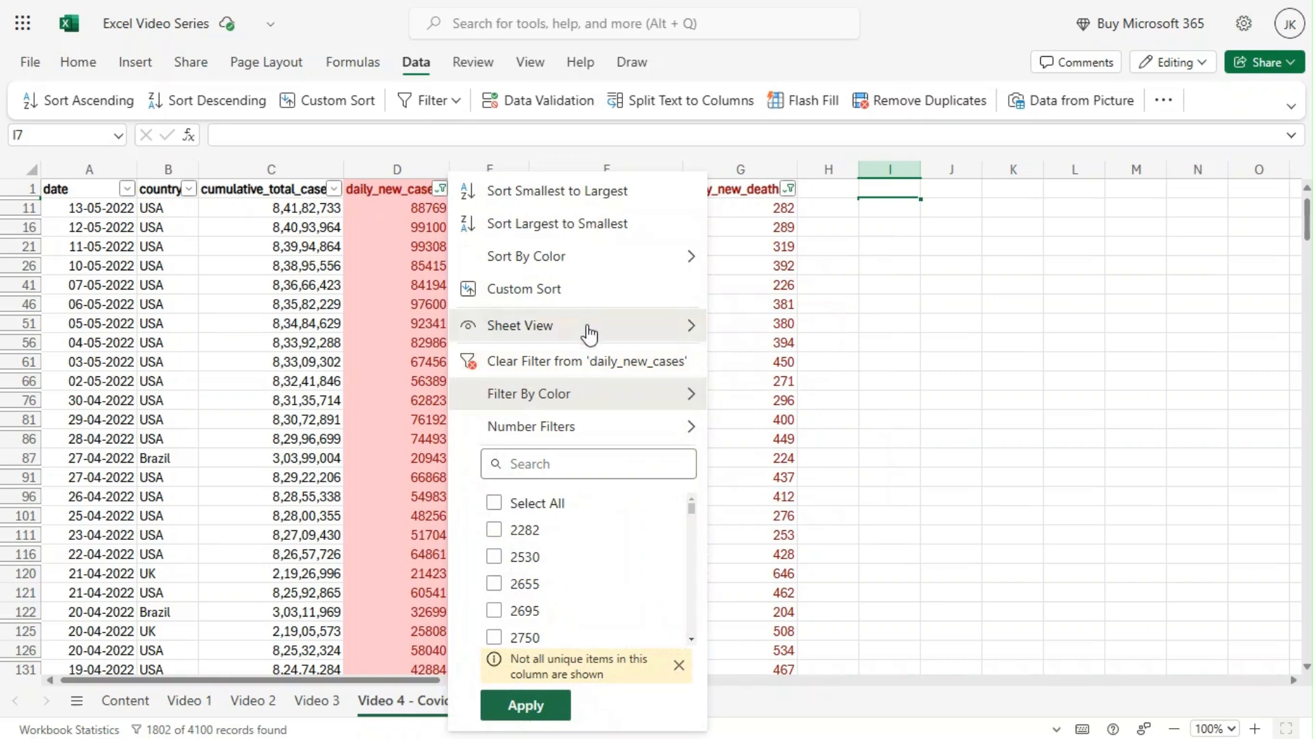
left_click(577, 370)
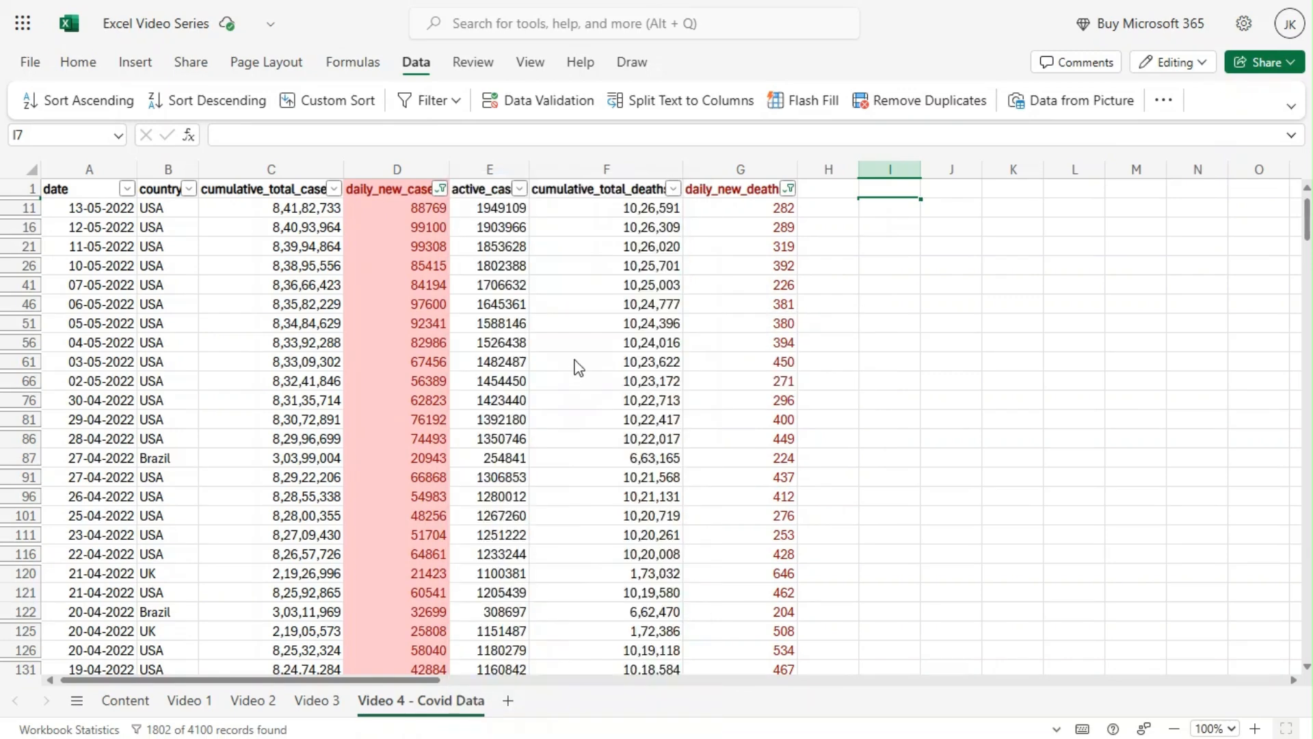
left_click(788, 191)
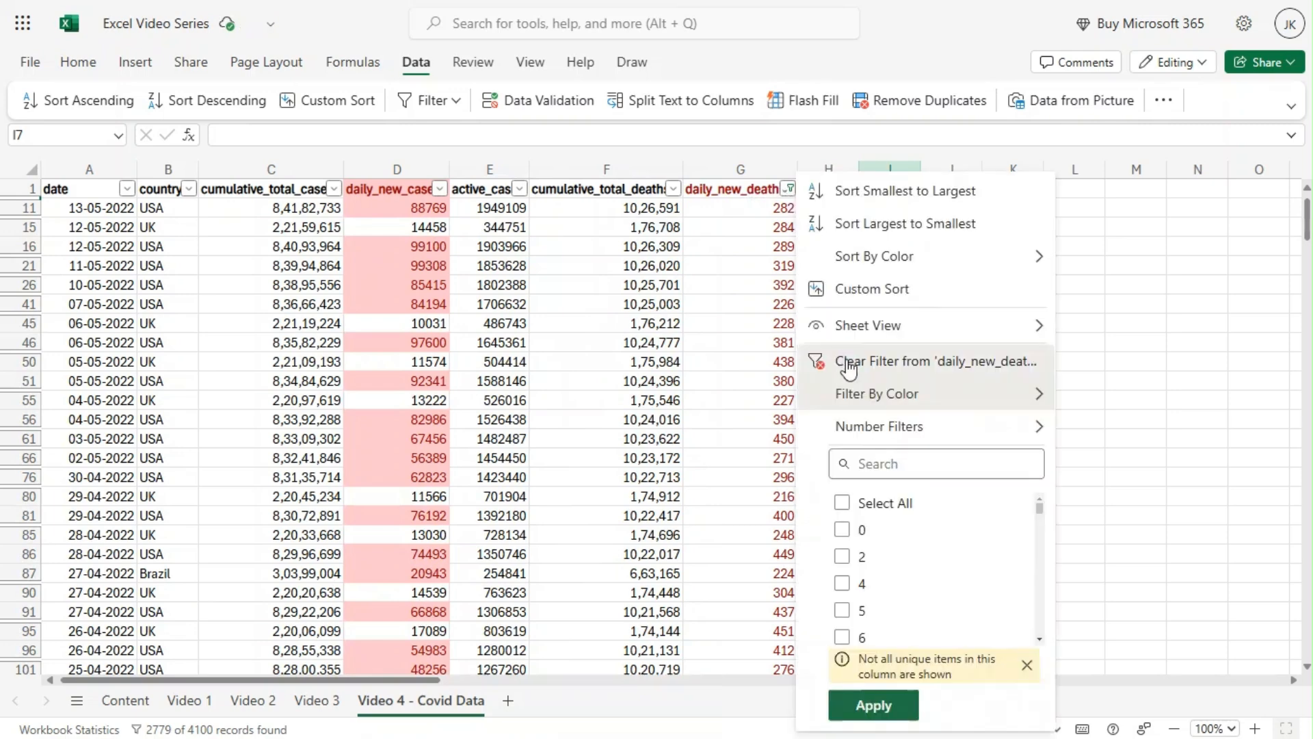
left_click(852, 361)
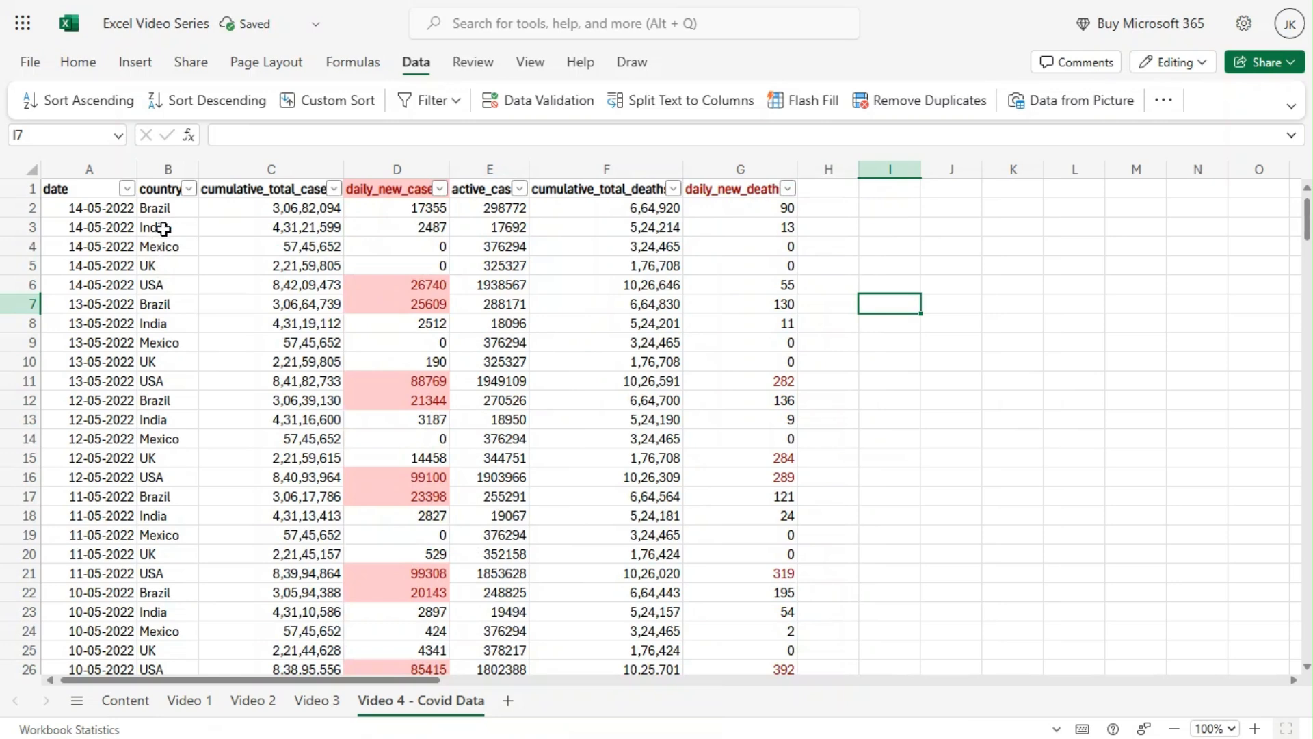
Filter the country column to include only India from its value list.
left_click(189, 190)
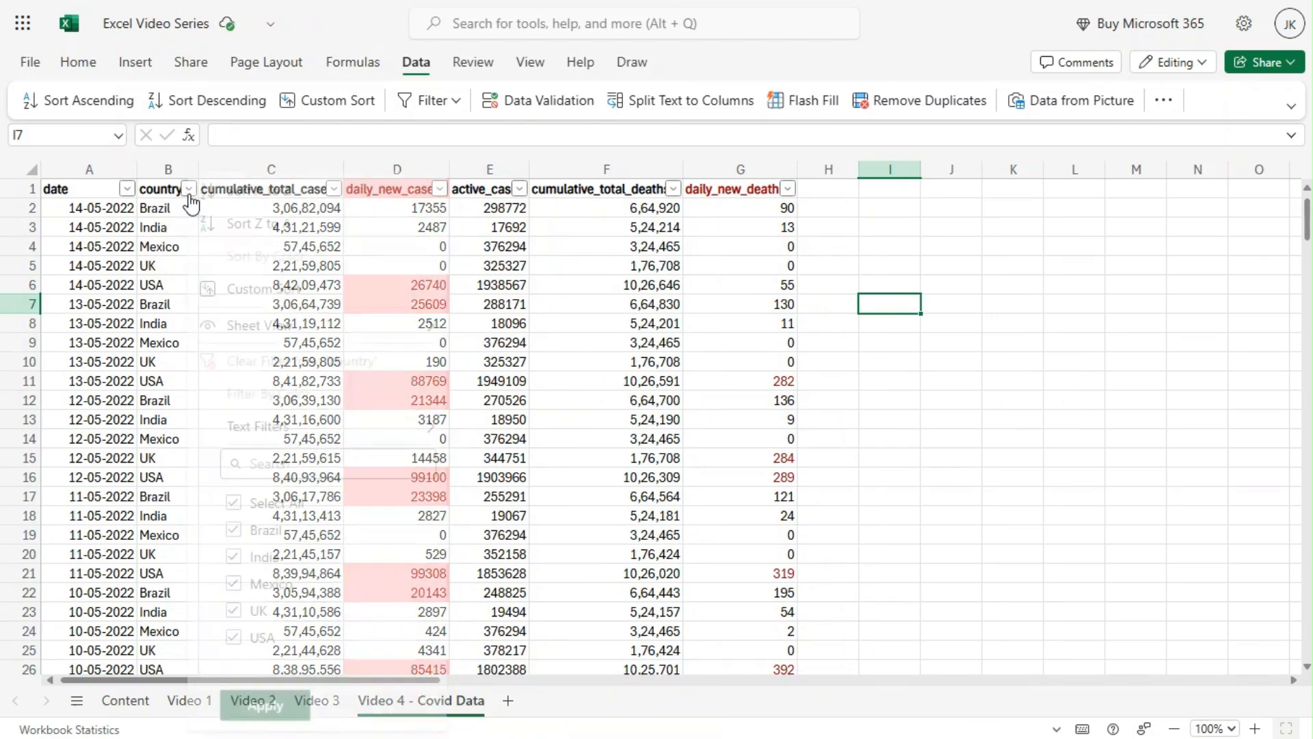
left_click(243, 504)
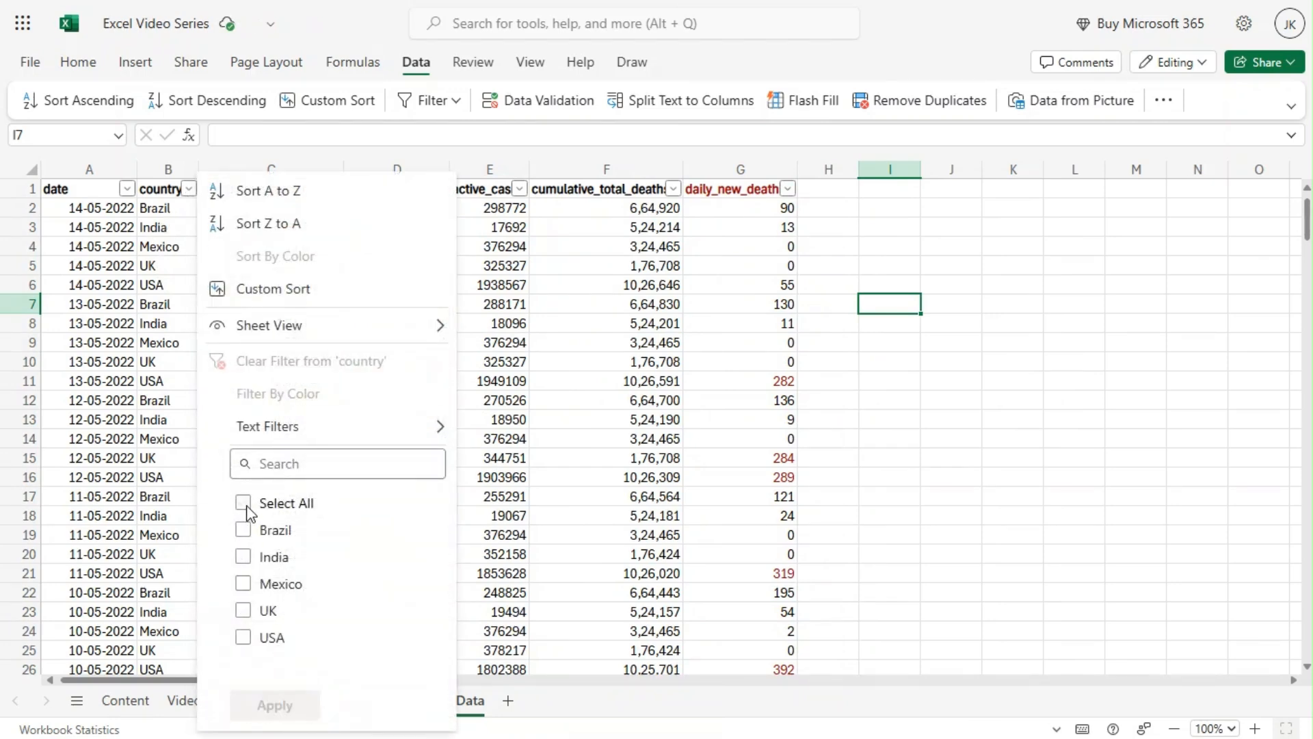
left_click(246, 506)
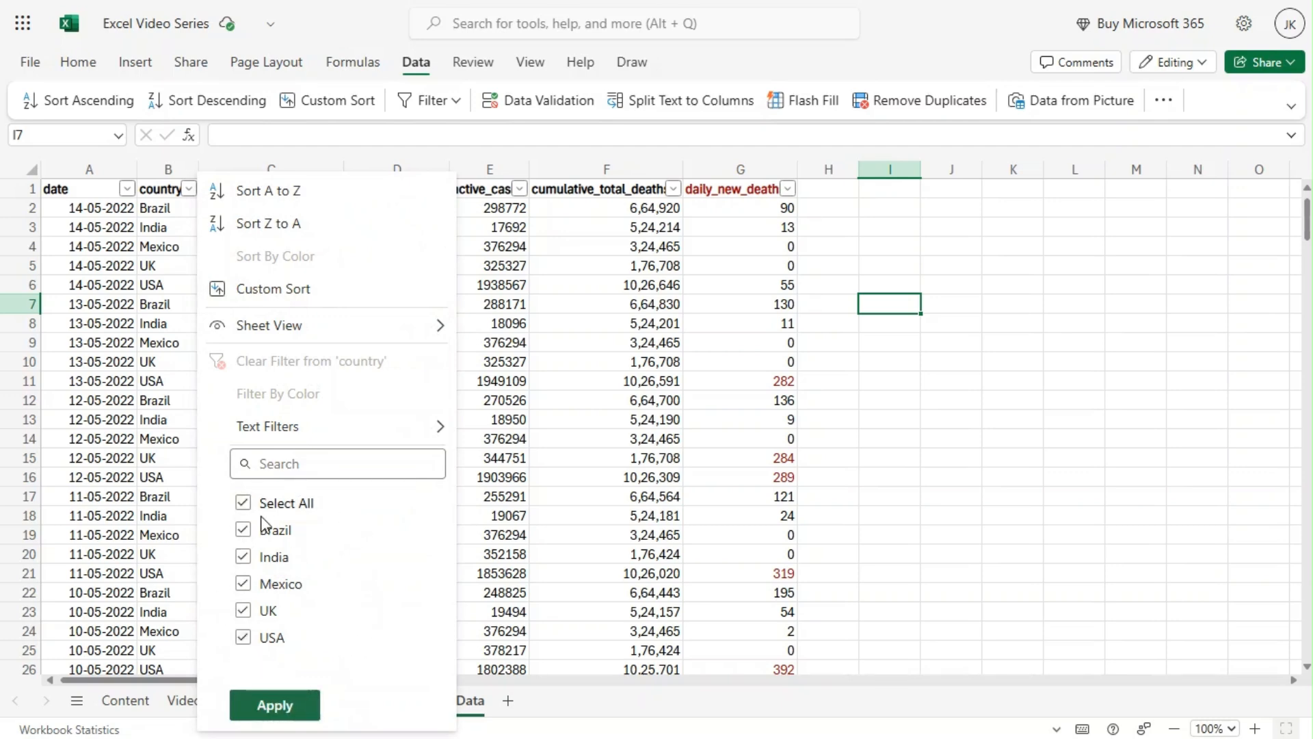
left_click(243, 504)
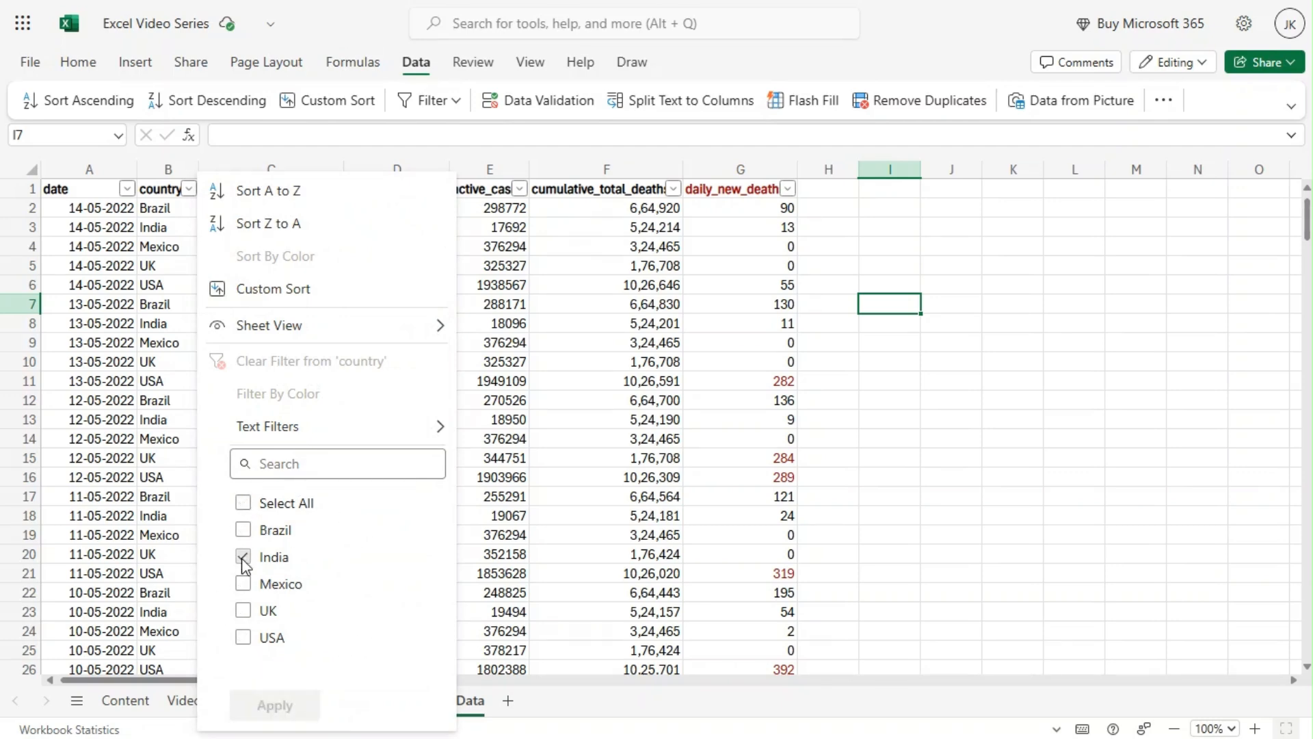
left_click(243, 556)
left_click(274, 705)
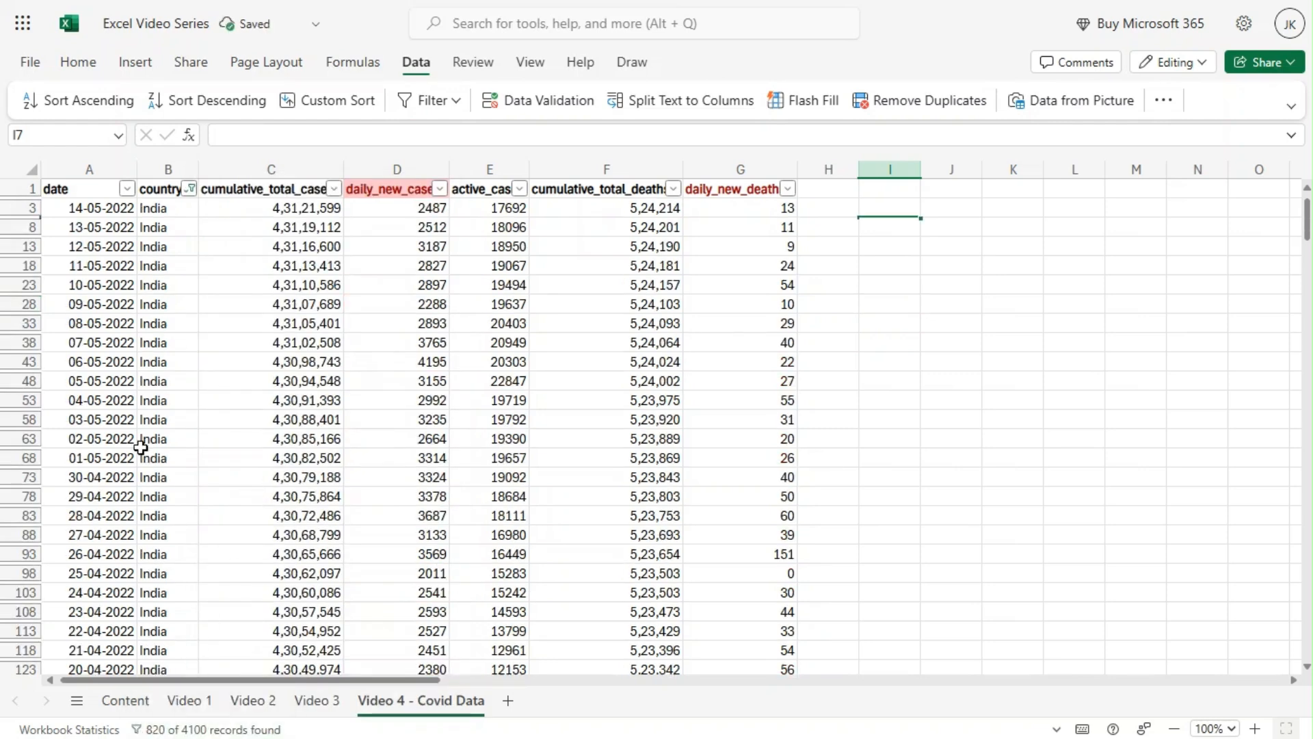
Change the country column's filter selection from India to only Brazil.
left_click(189, 189)
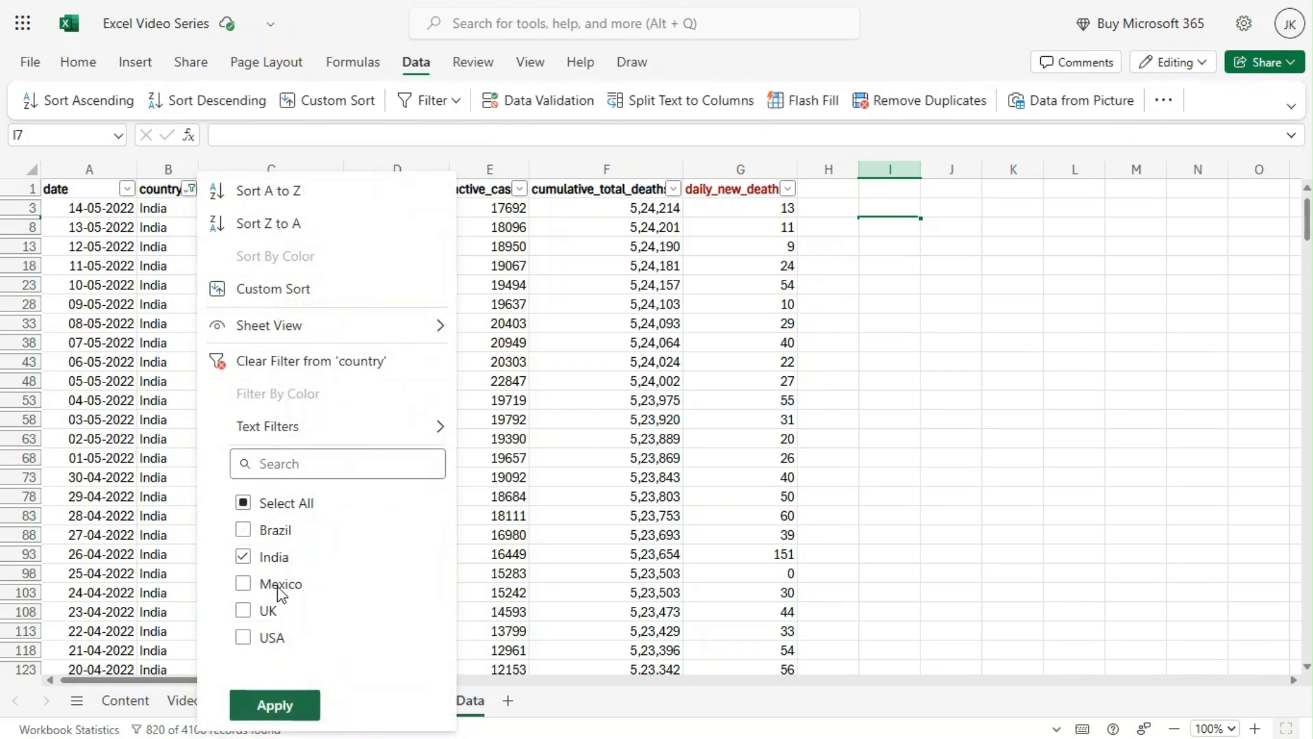
left_click(243, 556)
left_click(243, 529)
left_click(268, 716)
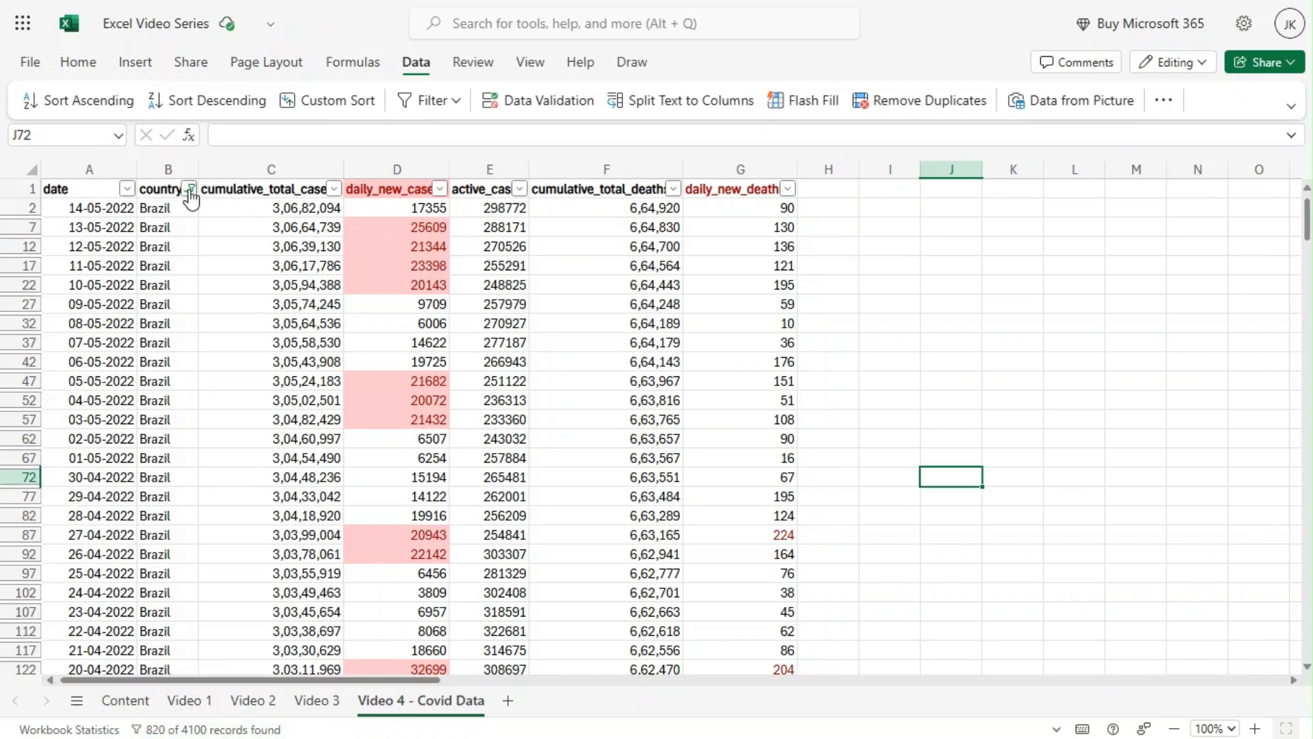
Apply a custom text filter to the country column where the value equals India.
left_click(189, 190)
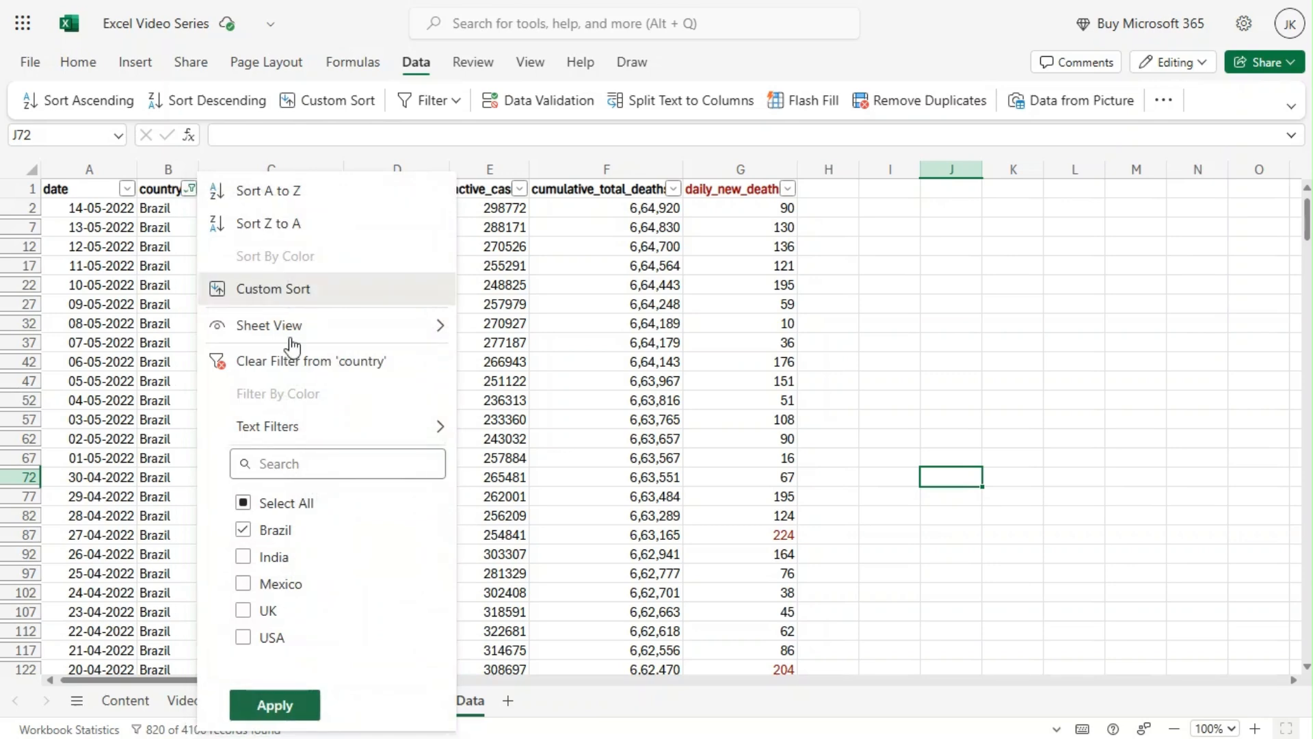
mouse_move(314, 434)
left_click(243, 503)
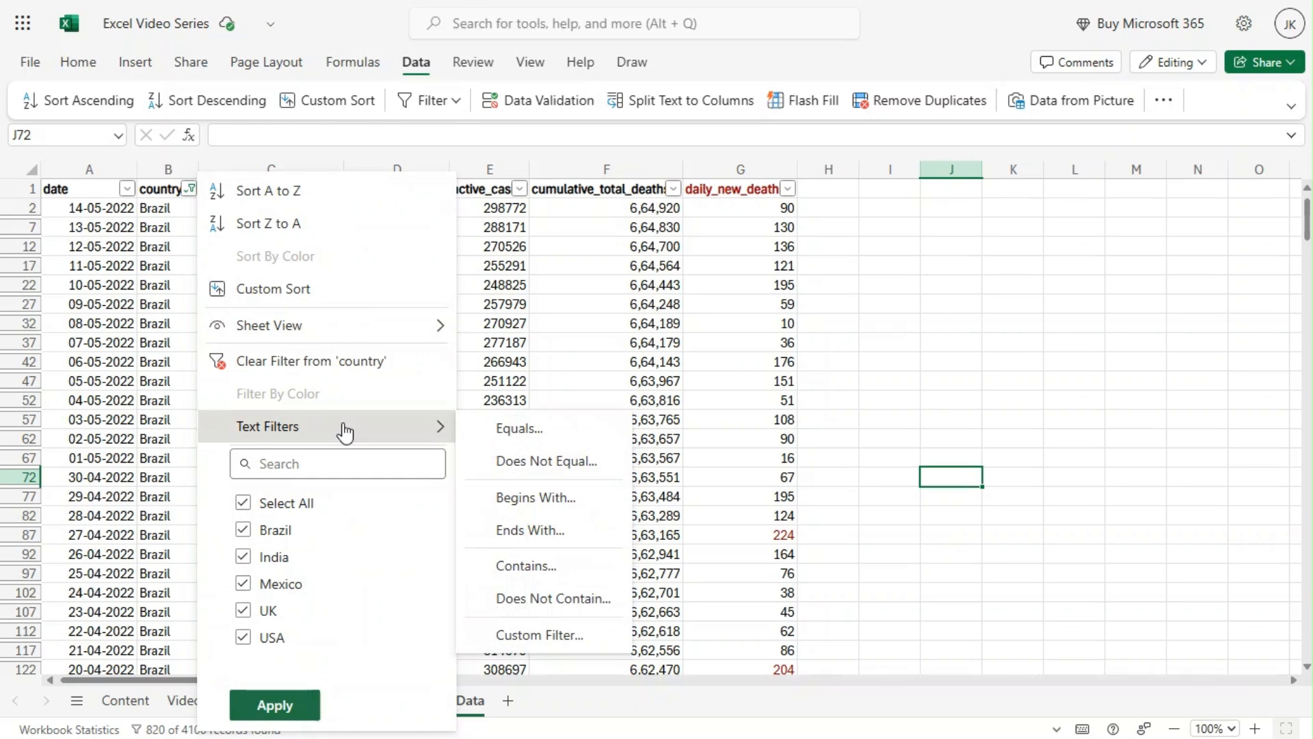
left_click(496, 431)
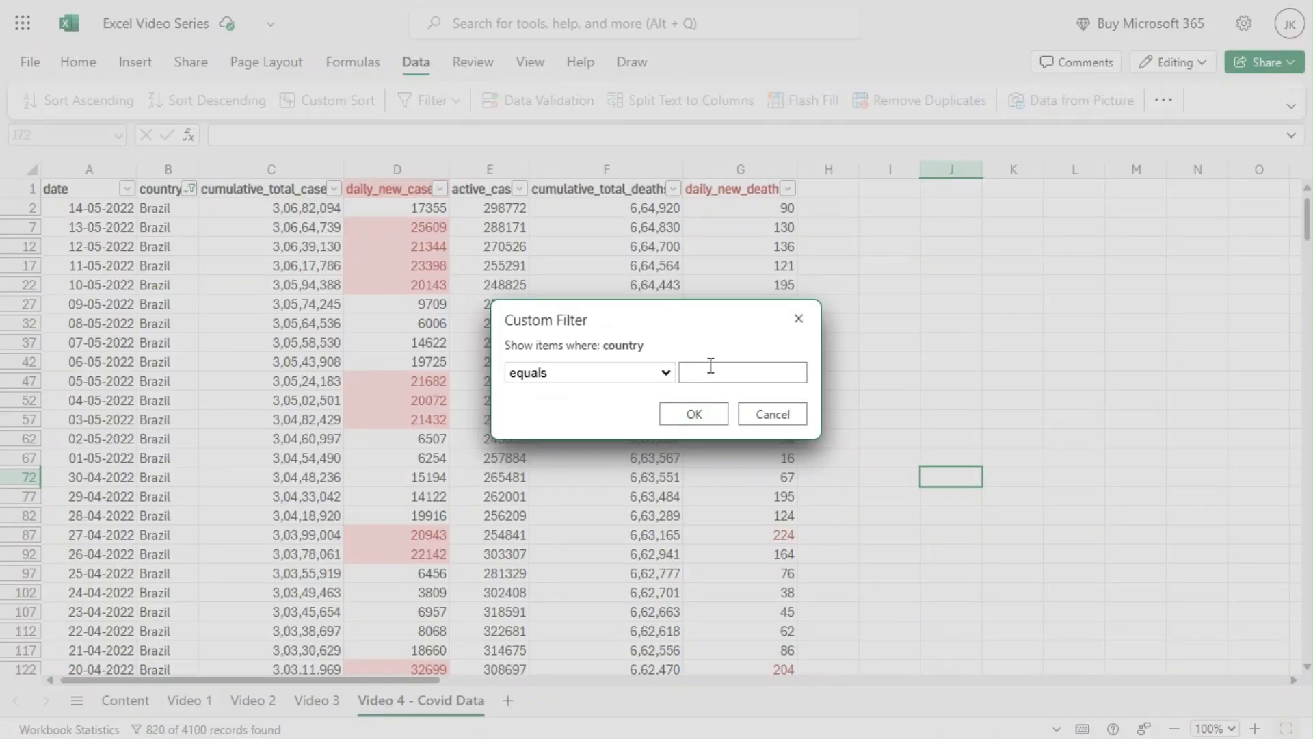
type("India")
left_click(694, 411)
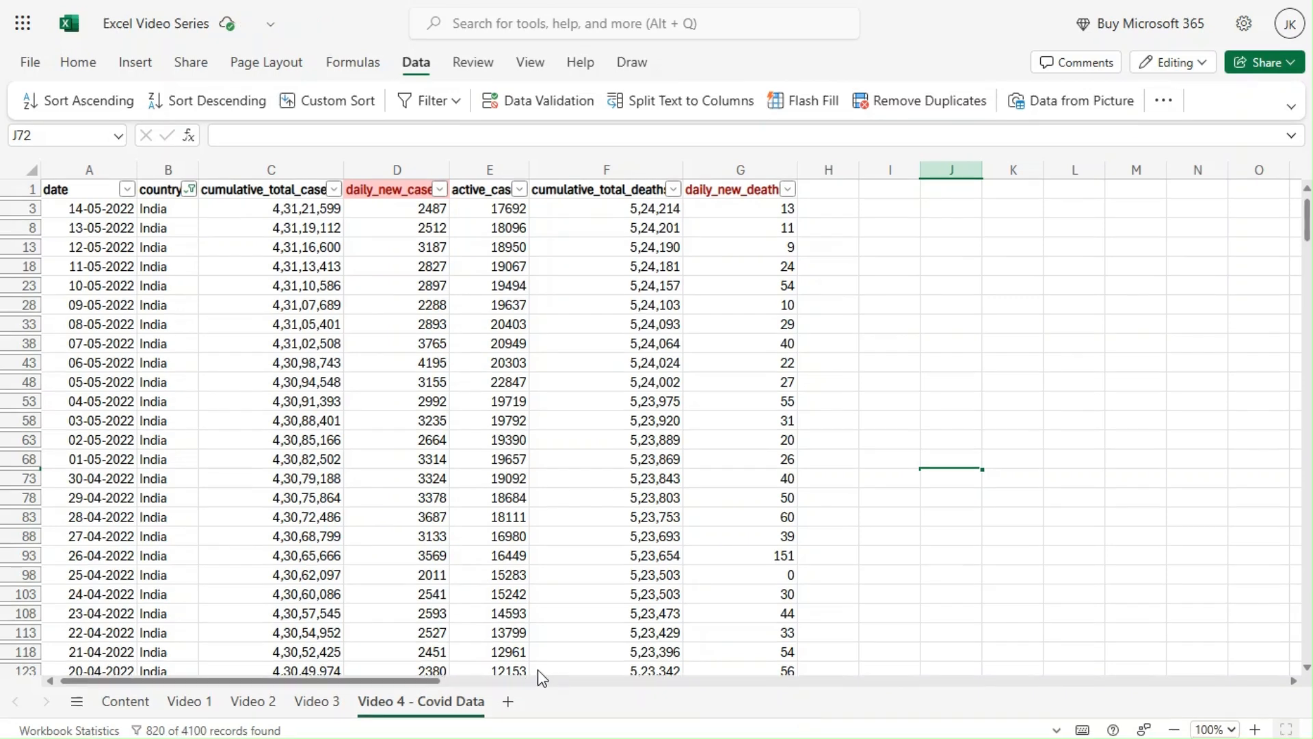
Change the country column's custom text filter so the value does not equal India.
left_click(190, 190)
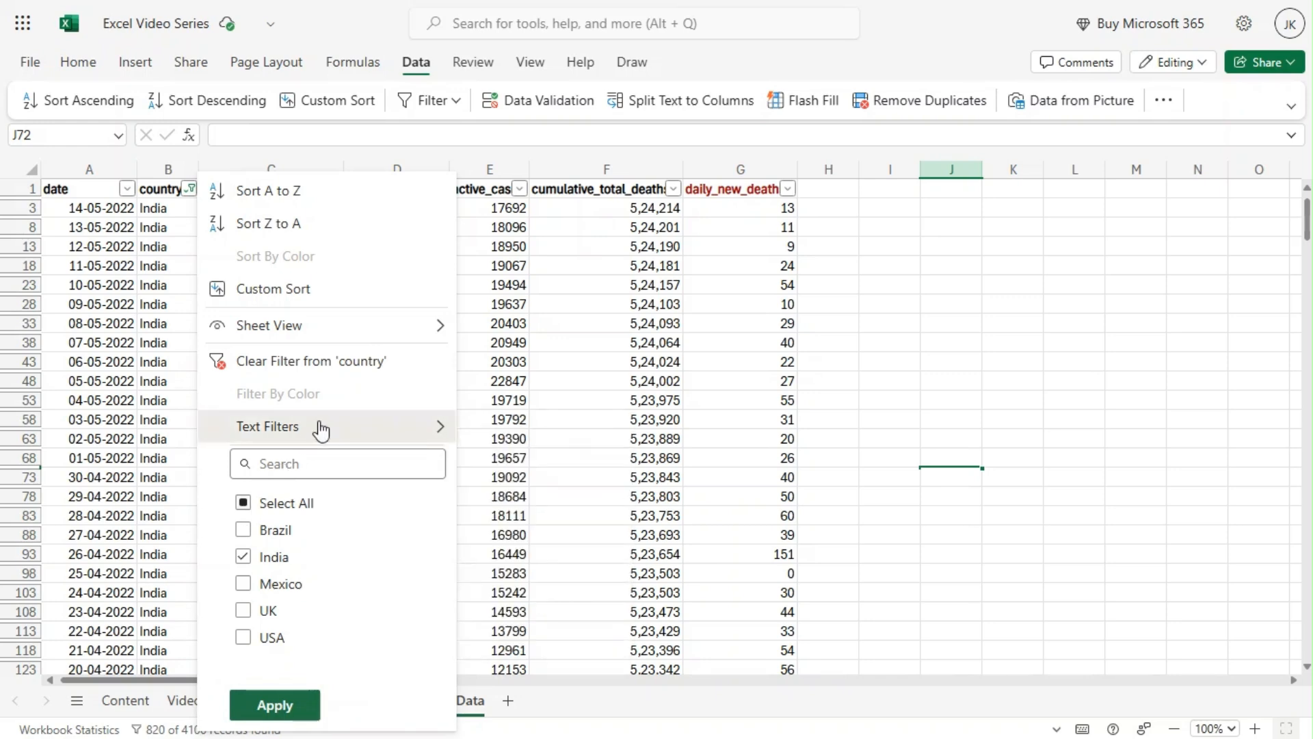
mouse_move(425, 429)
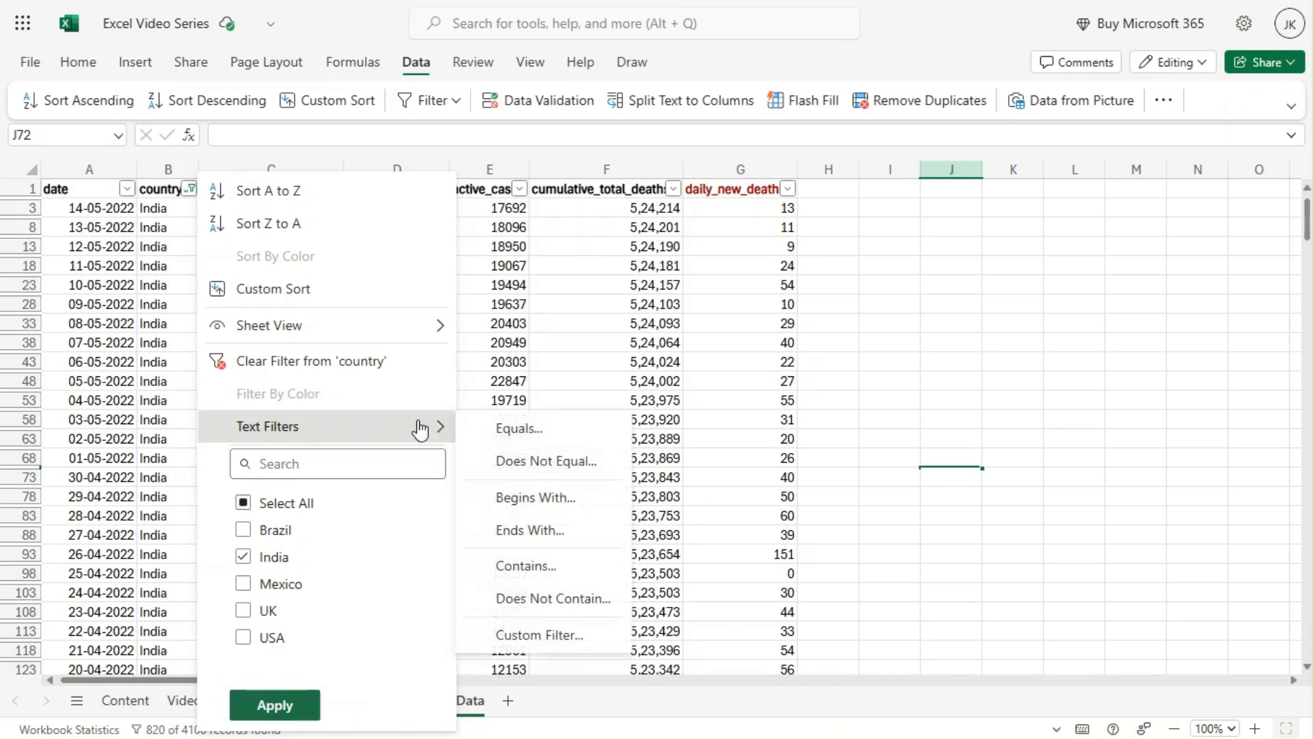
left_click(537, 439)
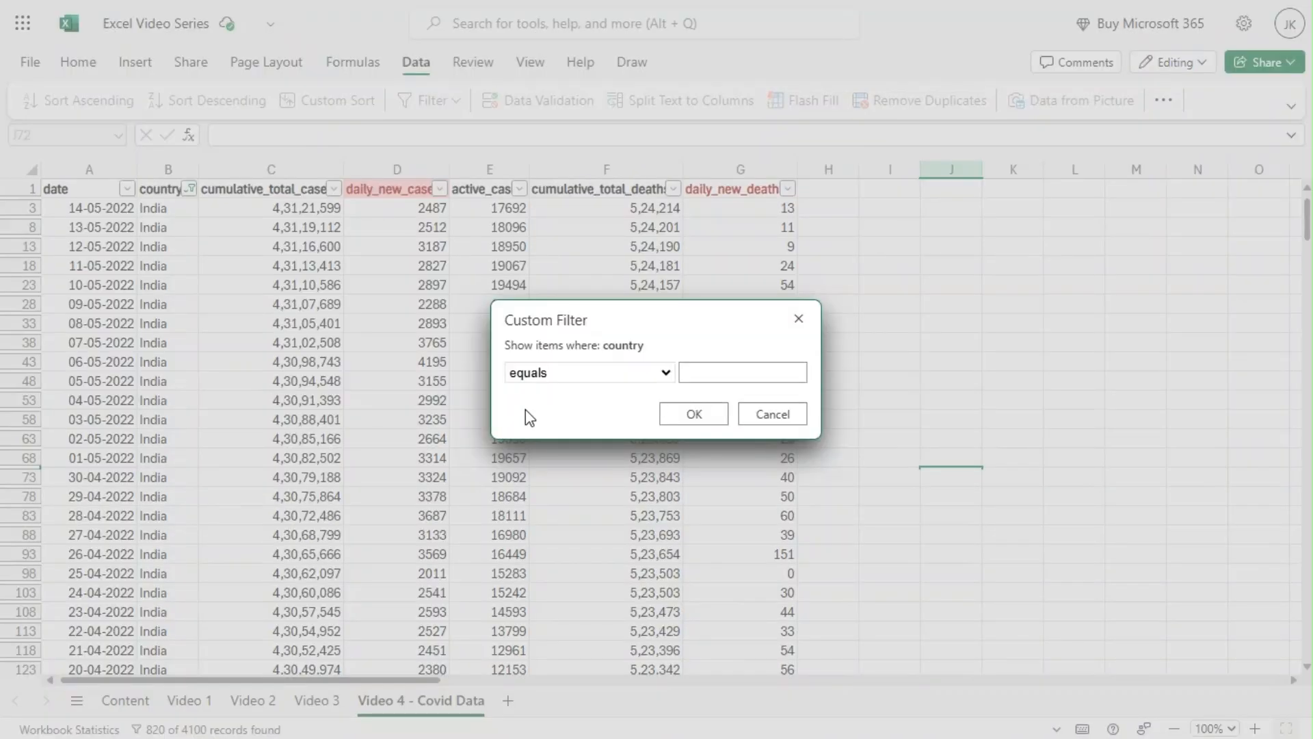
left_click(667, 374)
key("Down")
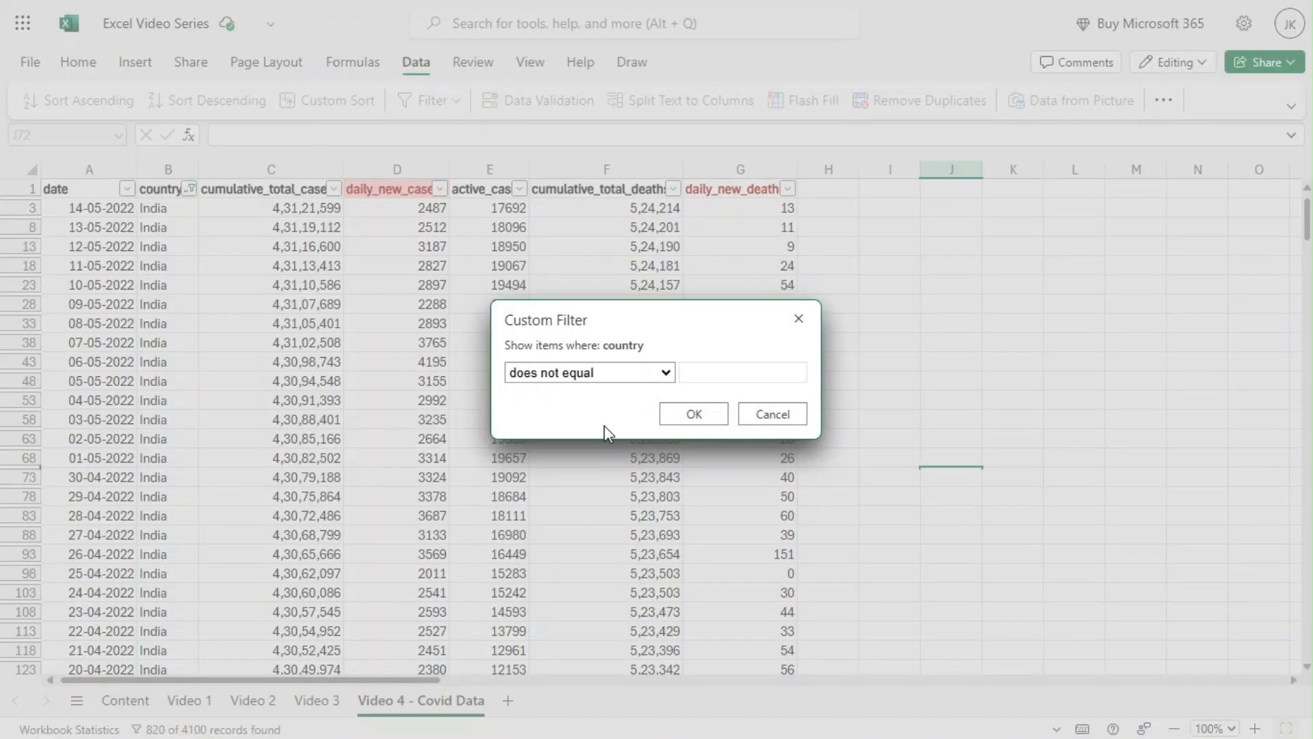
left_click(708, 368)
type("India")
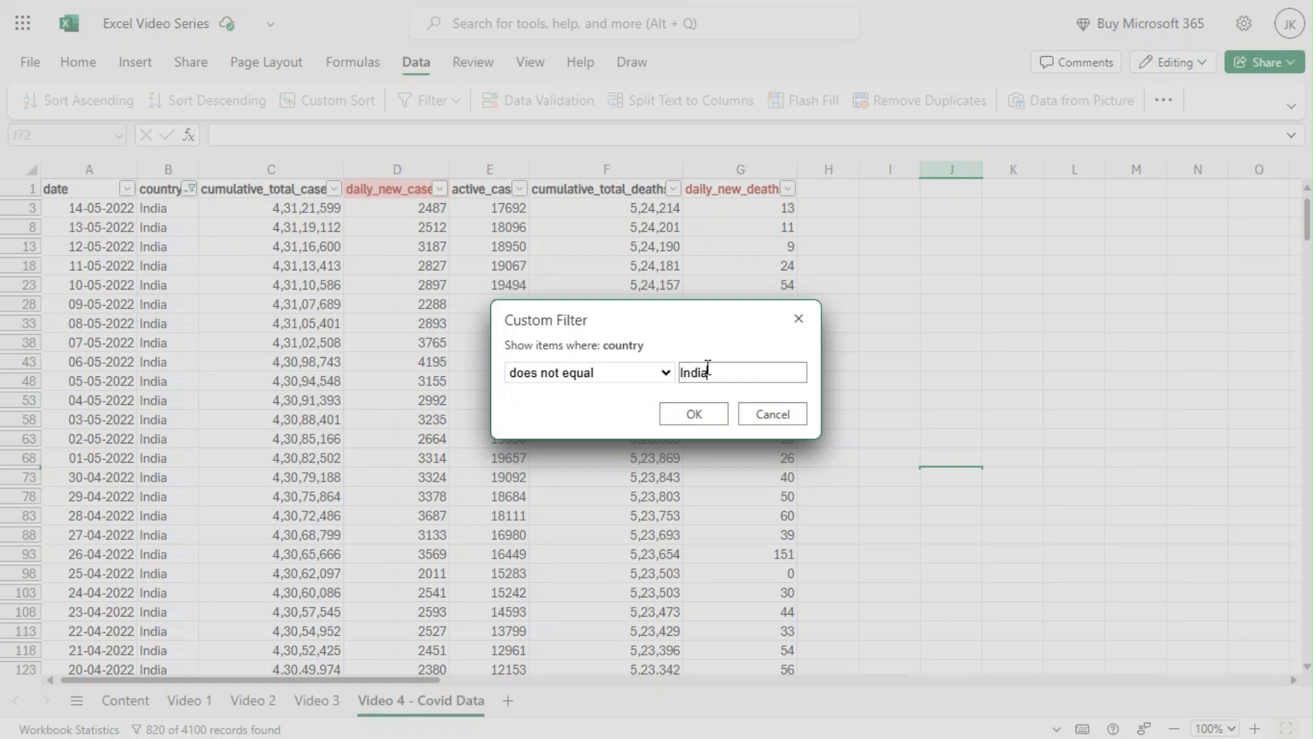
left_click(693, 410)
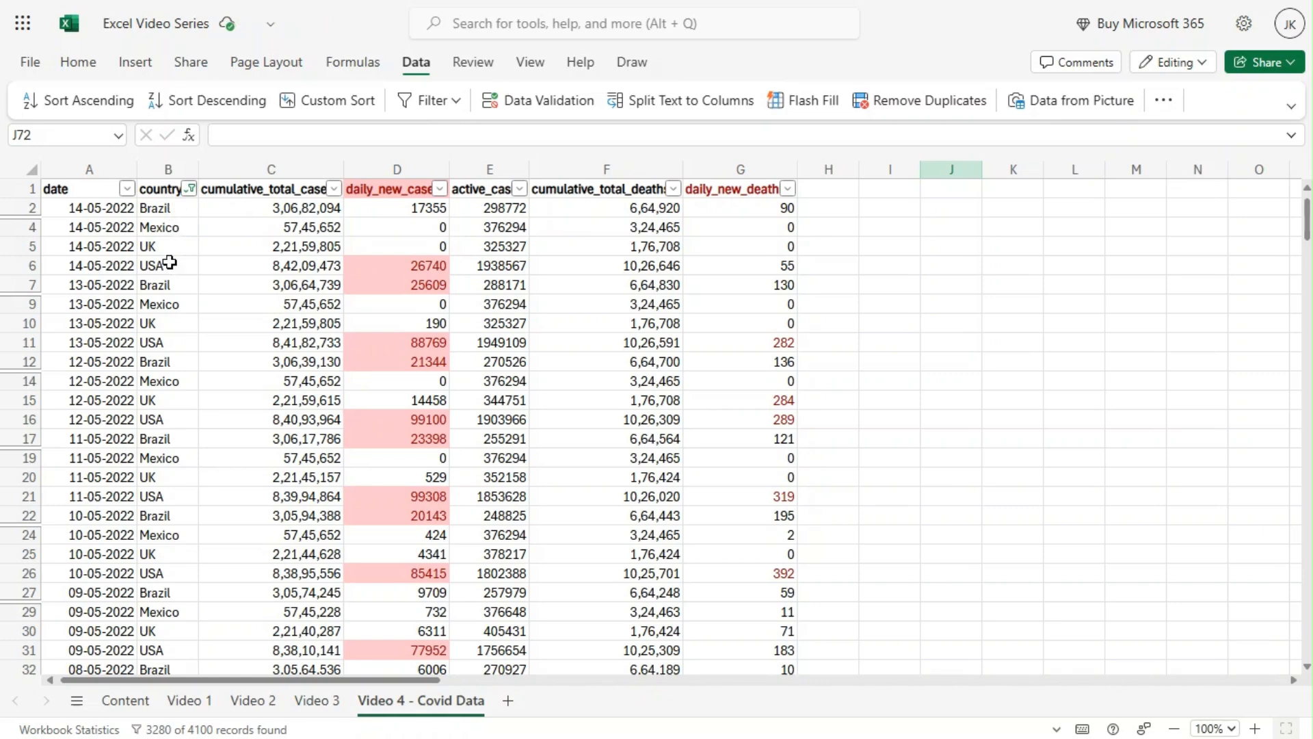
Change the country column's custom text filter so the value begins with Braz.
left_click(190, 190)
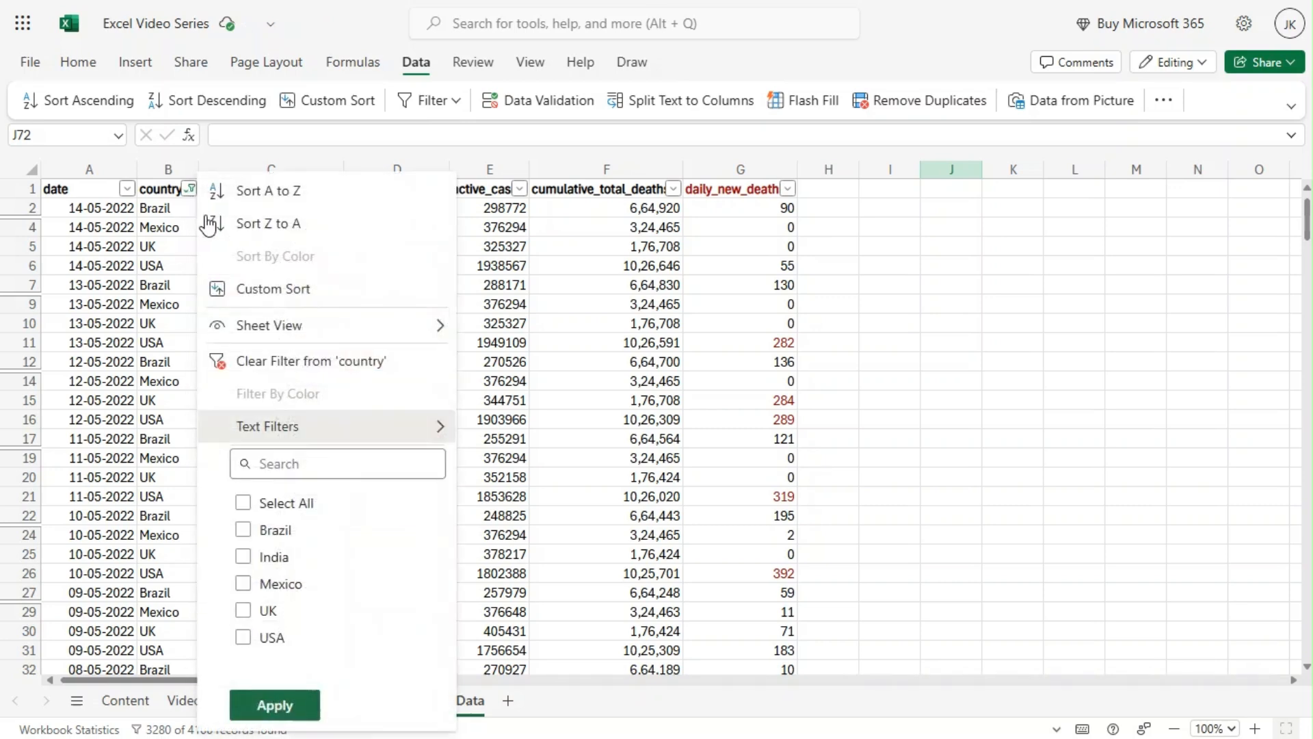
mouse_move(358, 431)
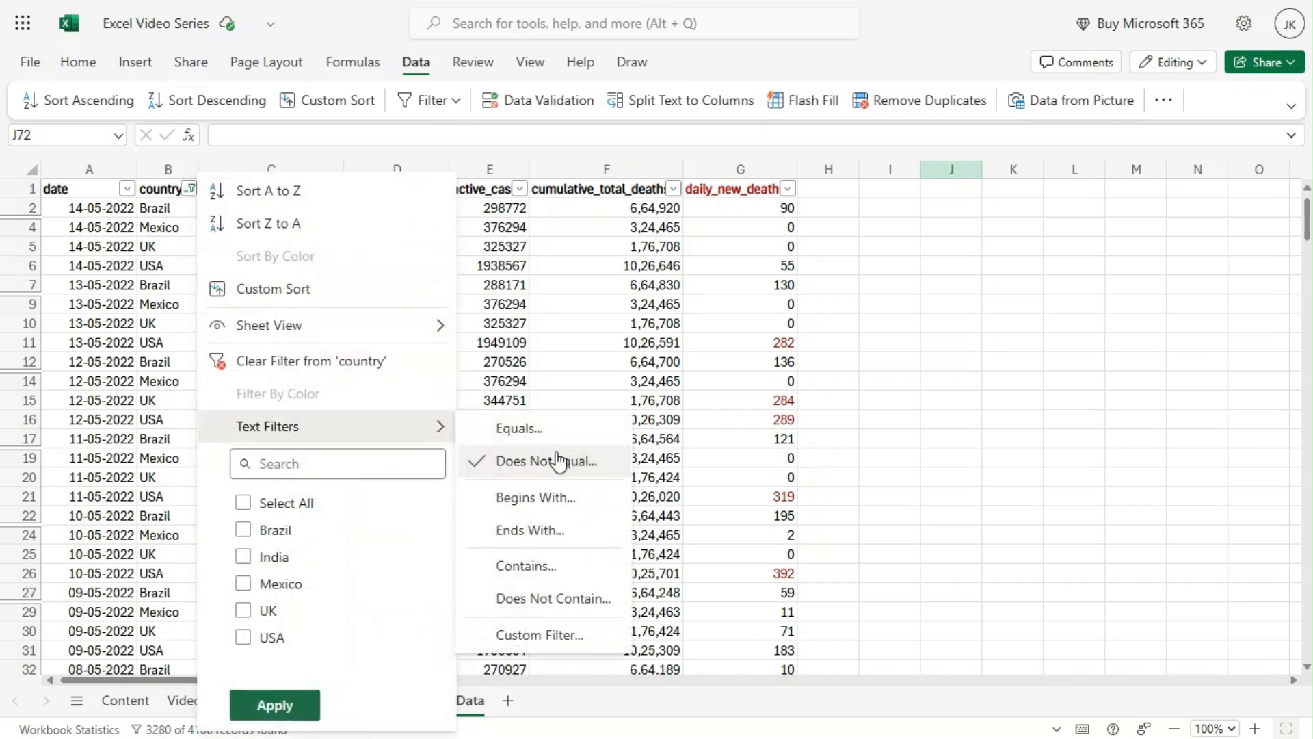
left_click(561, 498)
left_click(709, 374)
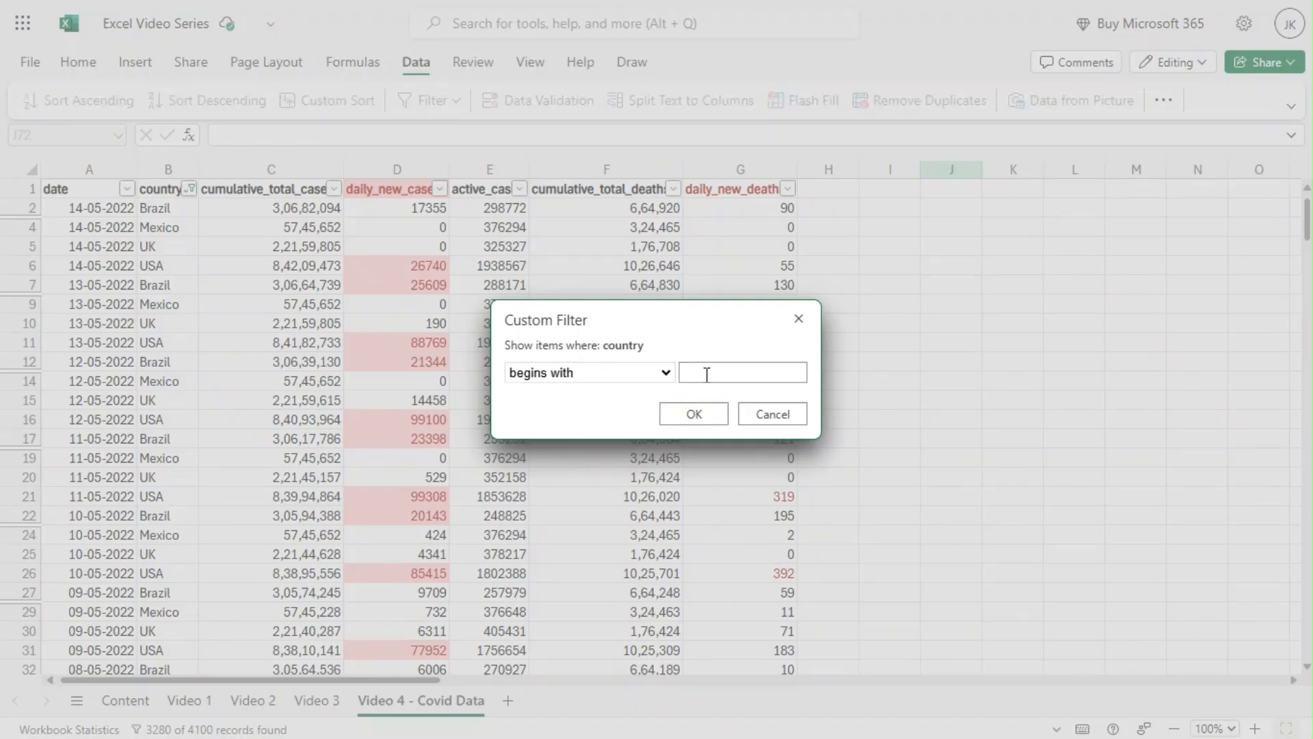
type("Braz")
left_click(716, 413)
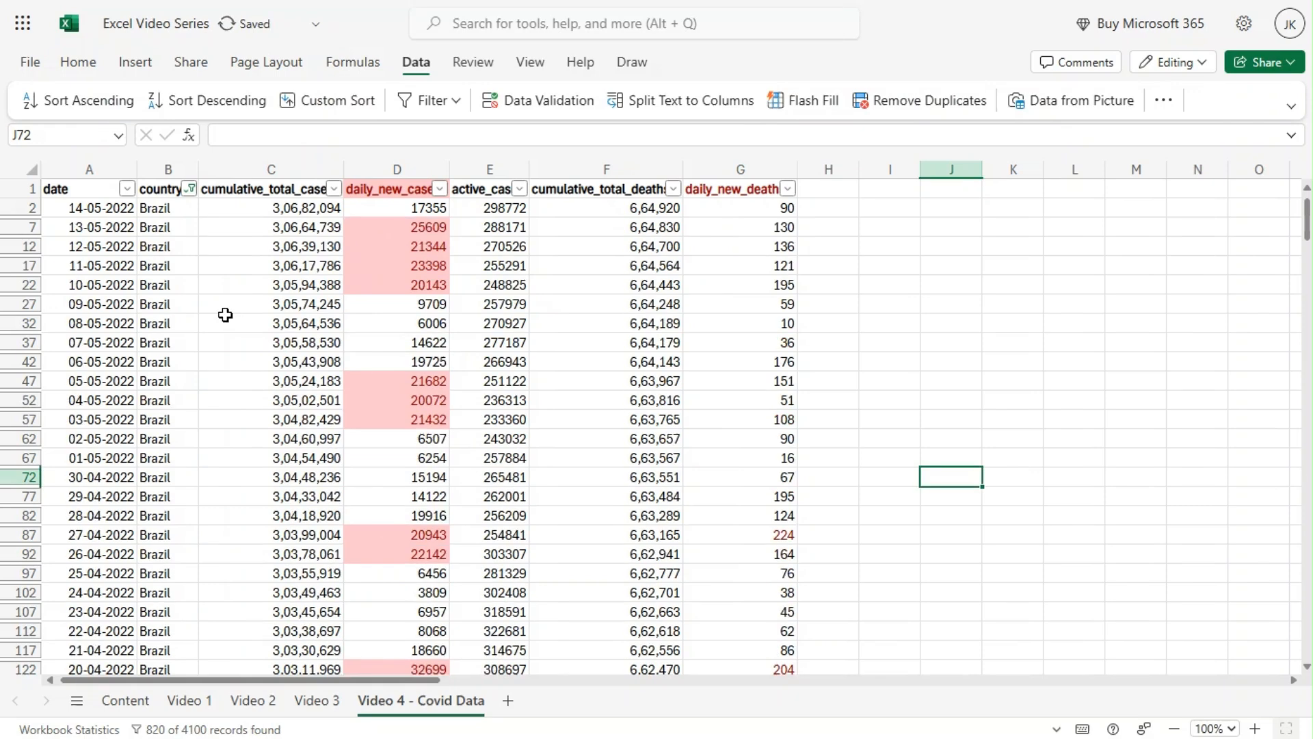
Look through the comparison conditions offered by the country column's custom text filter, leaving the filter unchanged.
left_click(190, 191)
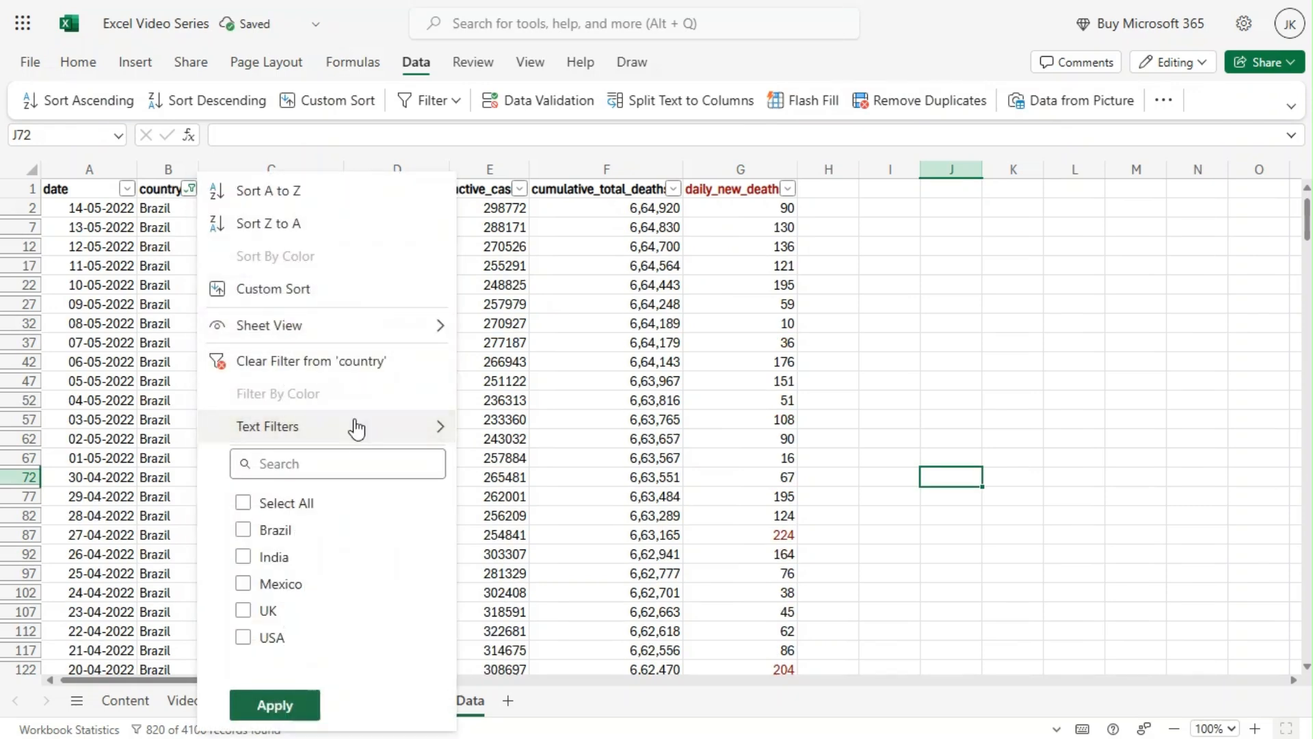
mouse_move(355, 429)
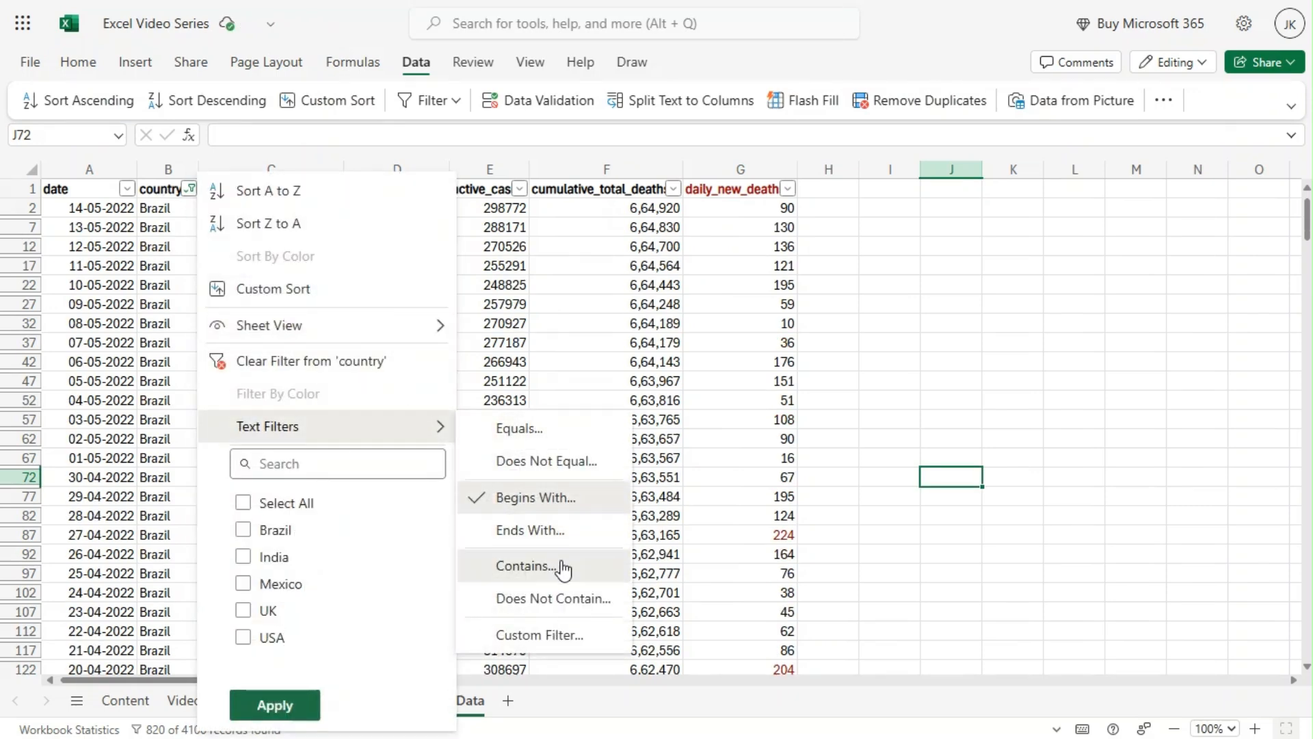
left_click(551, 636)
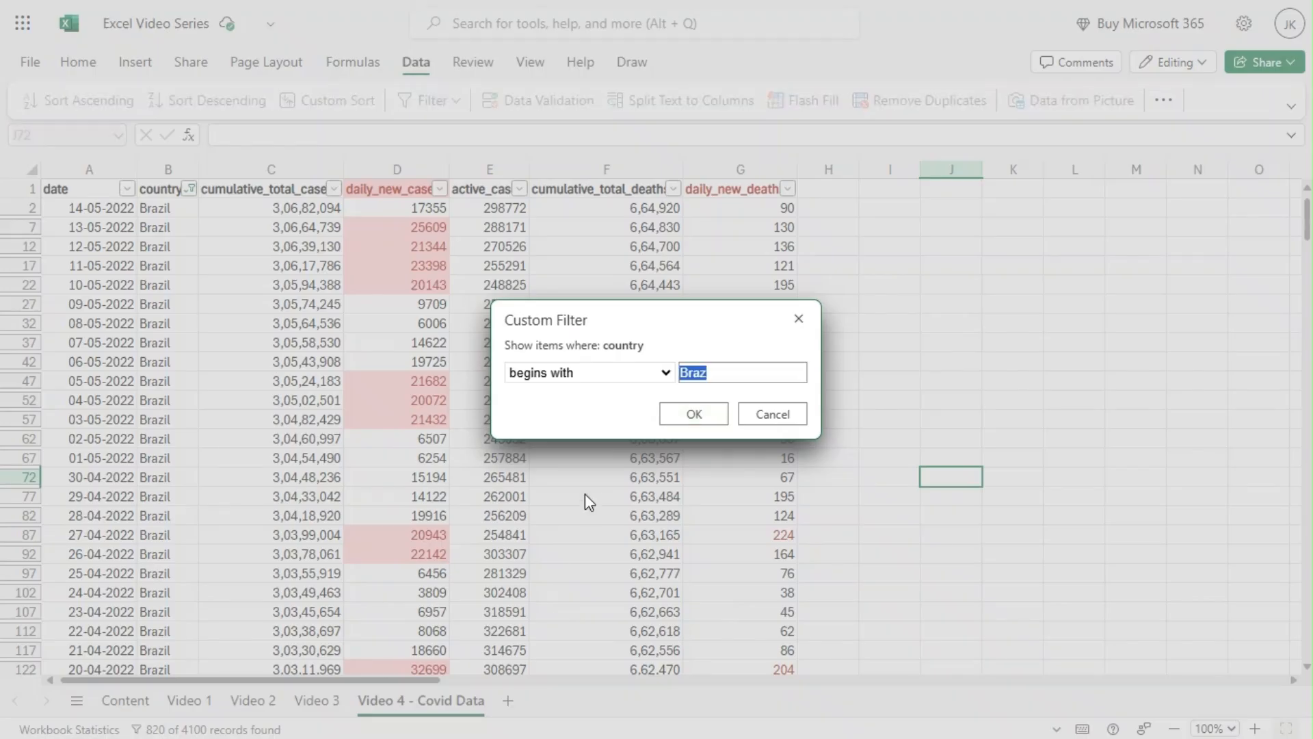
left_click(649, 373)
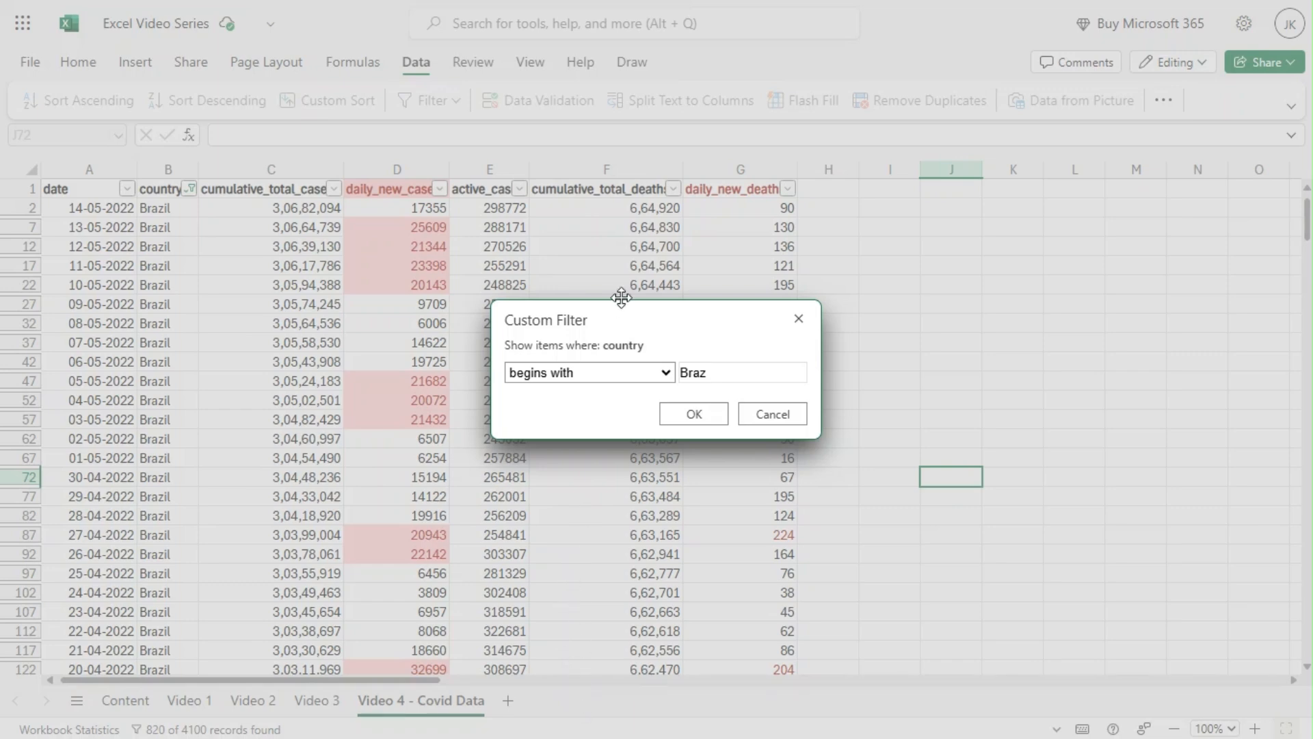
left_click(768, 417)
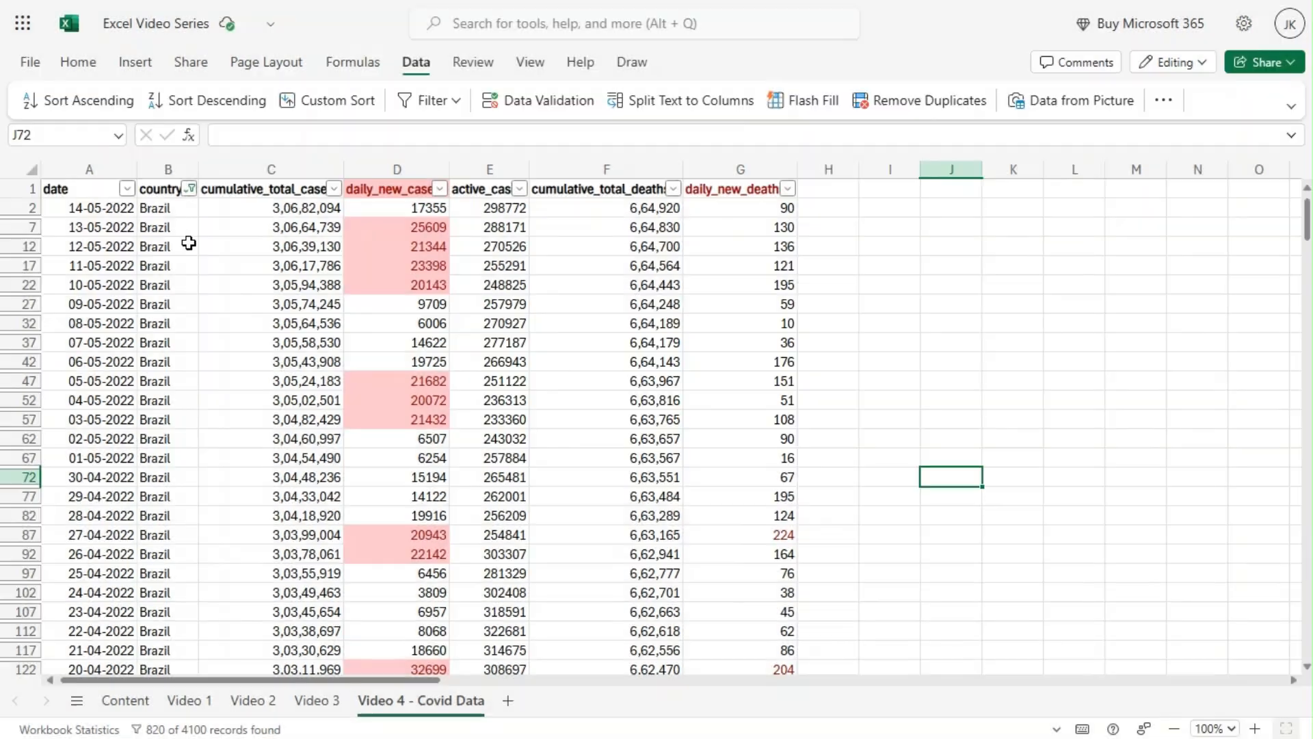
Clear the filter from the country column.
left_click(190, 189)
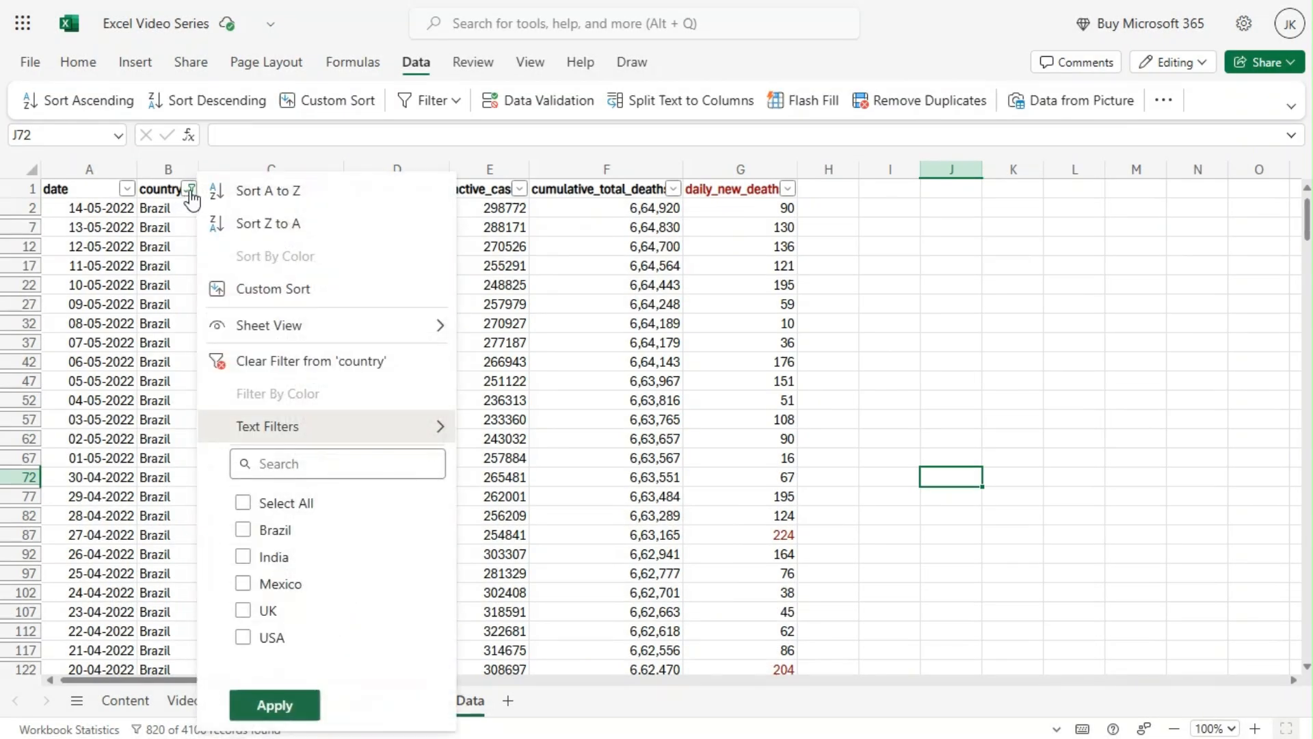
left_click(310, 363)
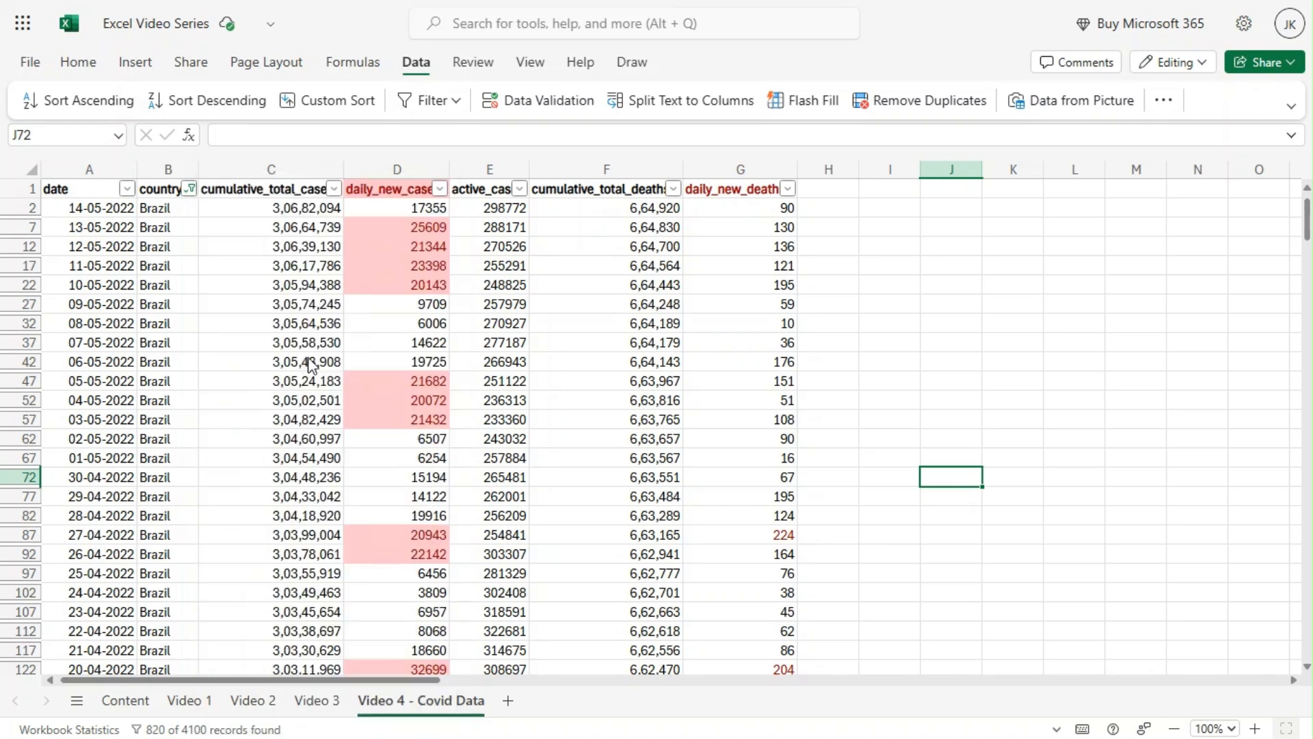
Examine the number filter conditions and the custom filter dialog for the cumulative_total_cases column without applying a filter.
left_click(334, 190)
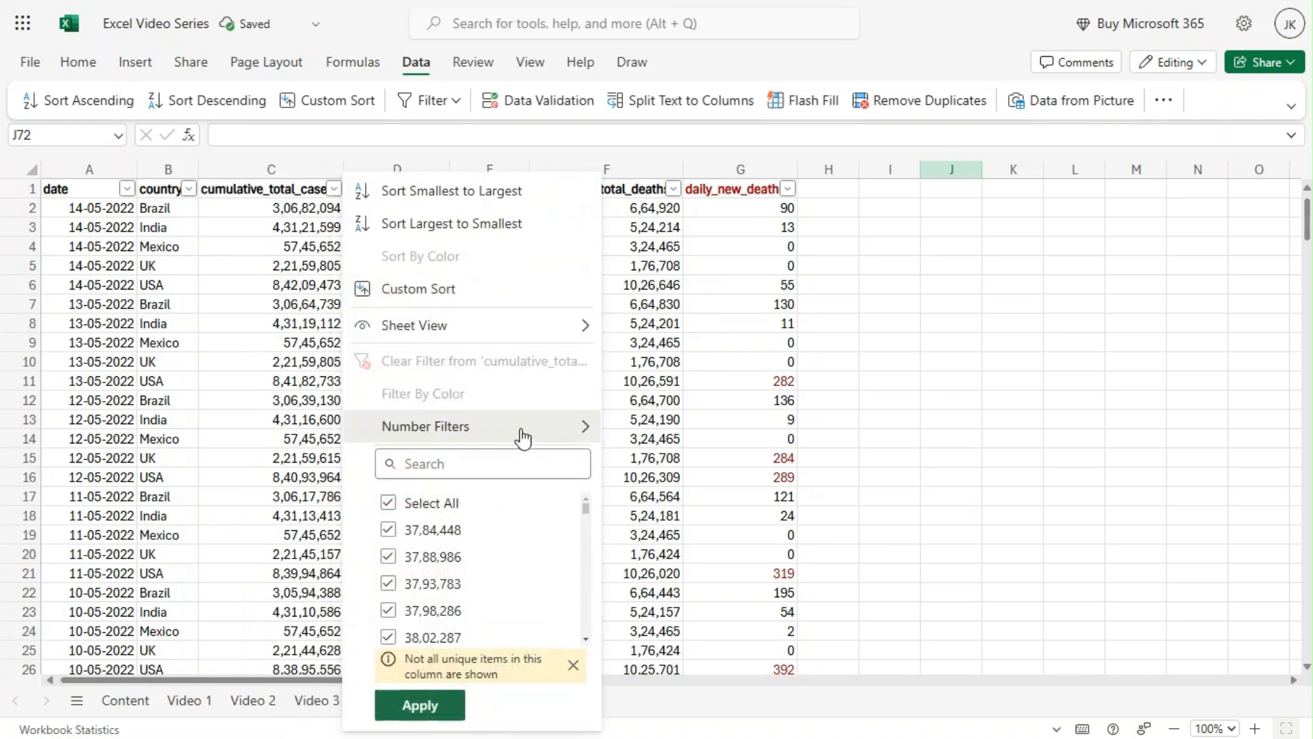
mouse_move(528, 431)
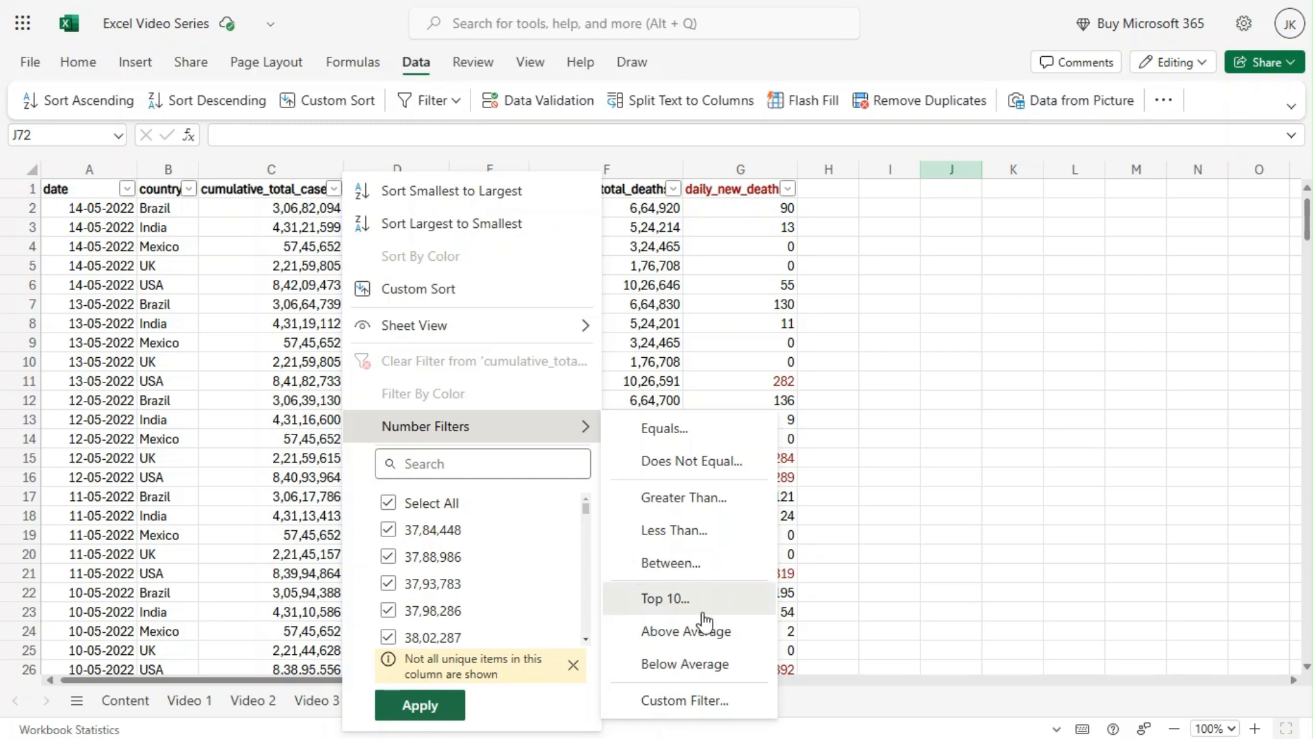
left_click(668, 700)
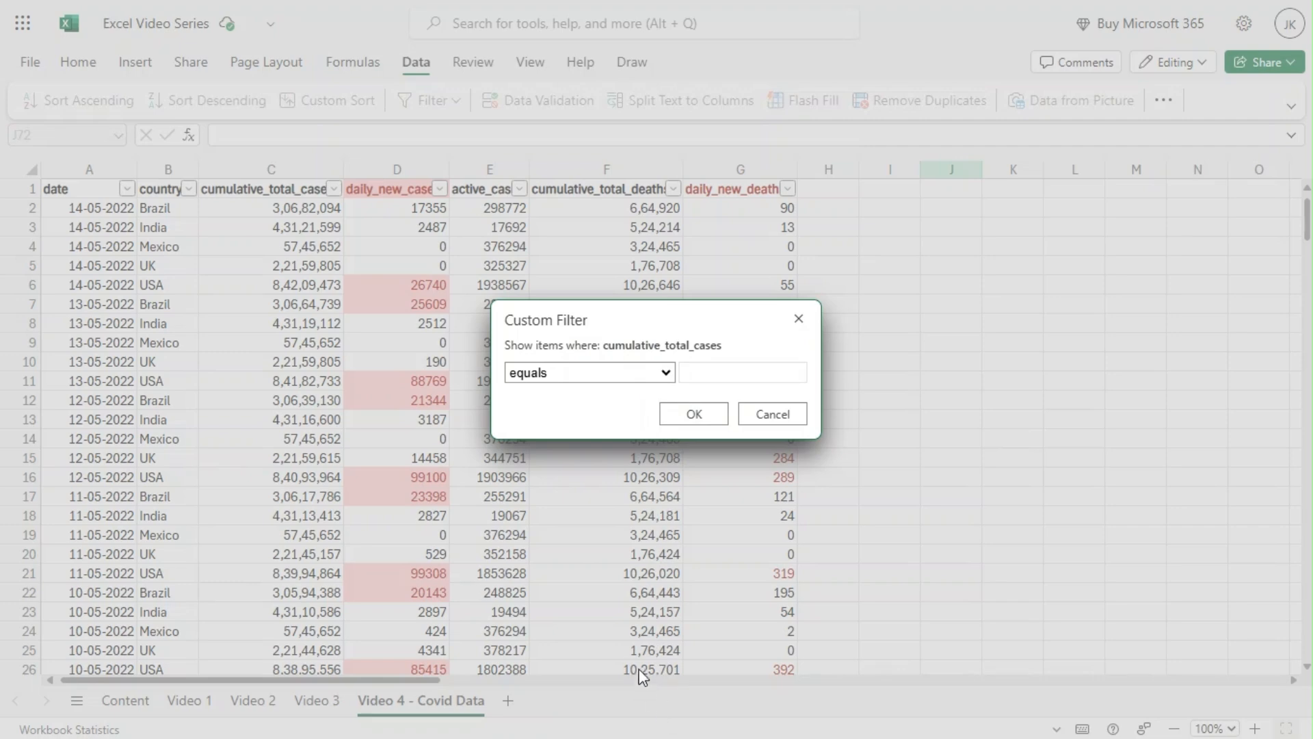
left_click(773, 415)
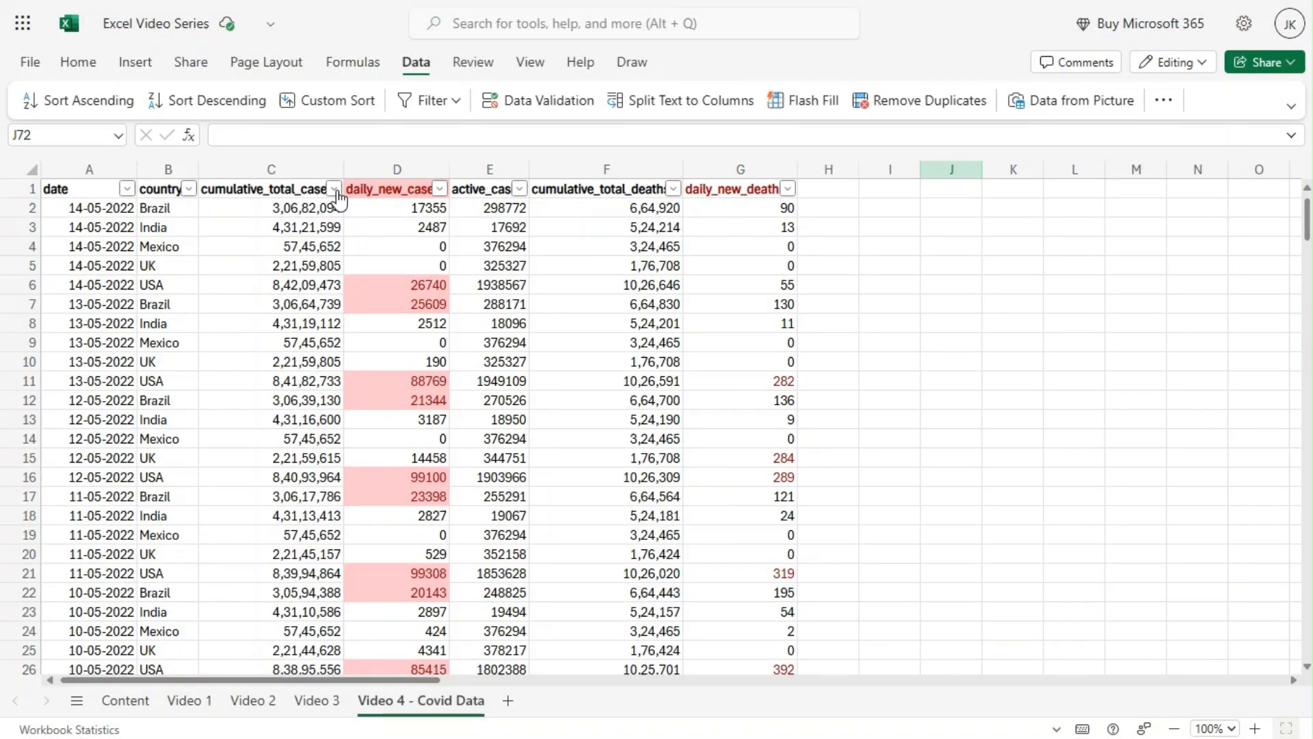
left_click(335, 189)
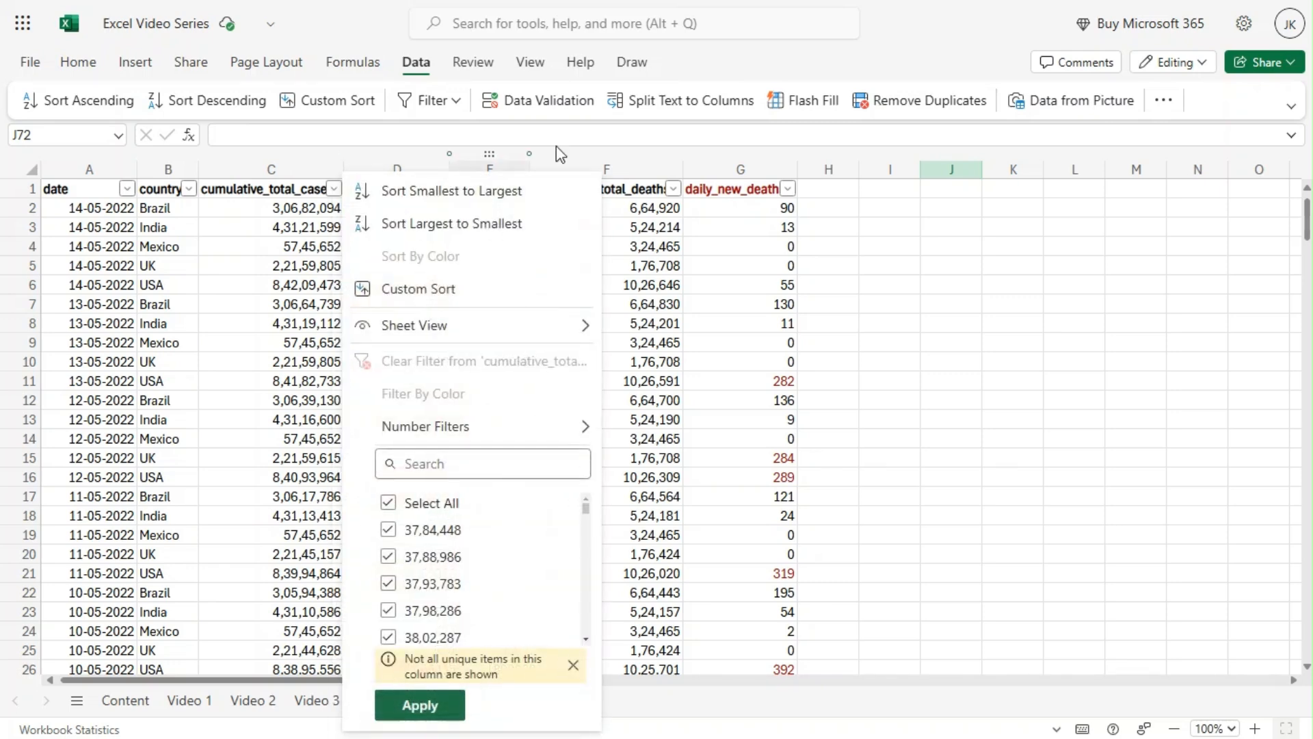
left_click(938, 231)
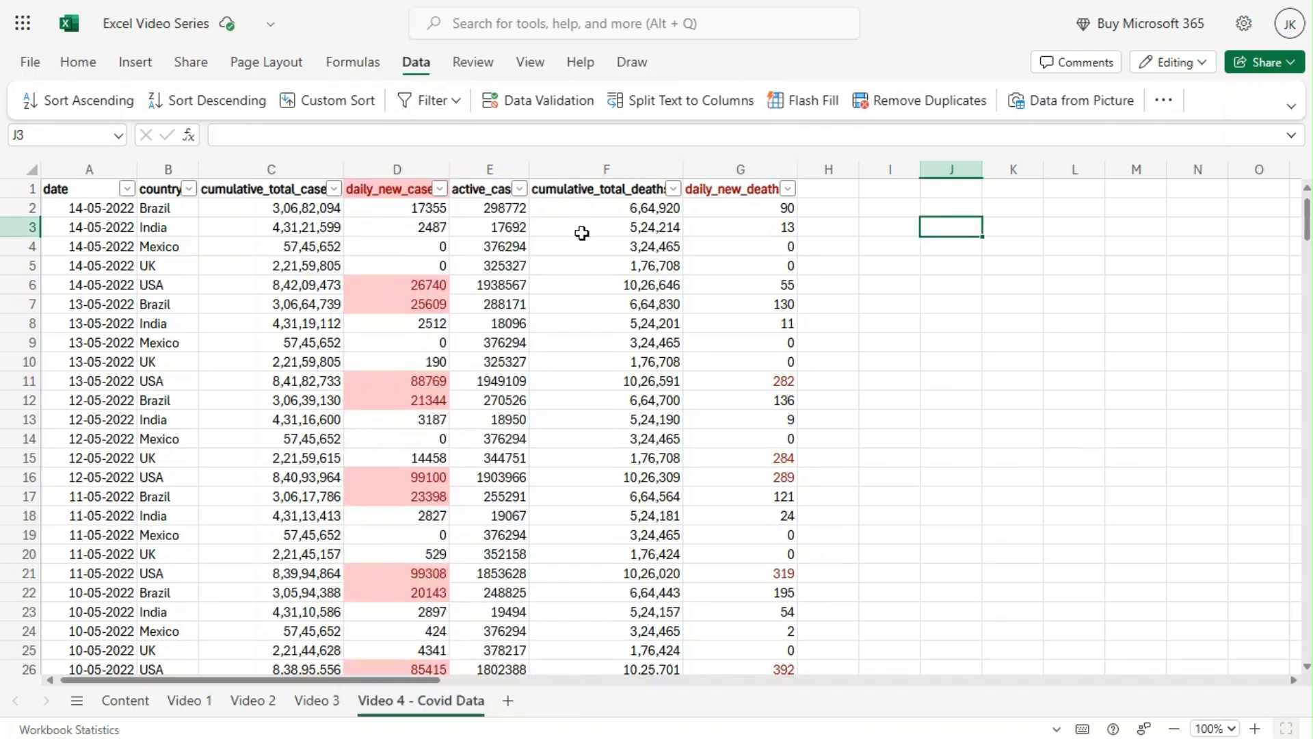
Apply a Top 10 number filter to the daily_new_cases column, showing the top 10 items.
left_click(440, 189)
mouse_move(626, 431)
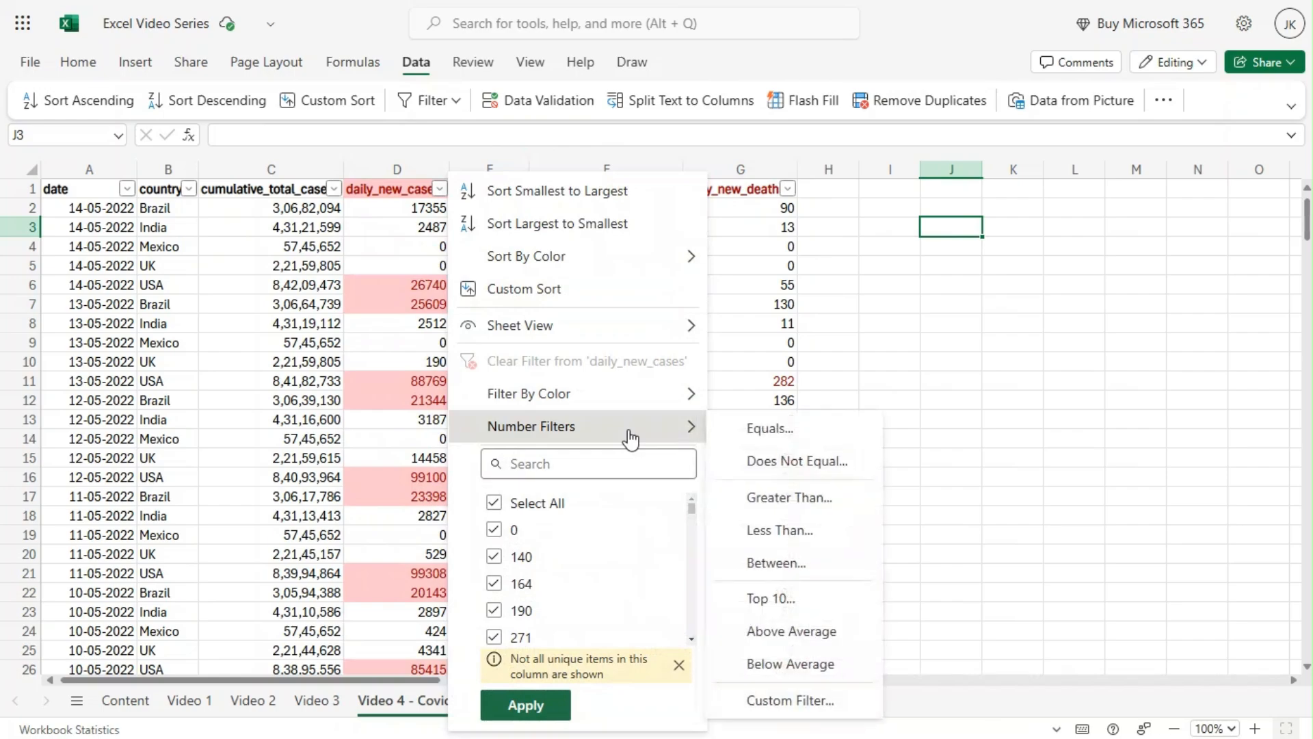
left_click(784, 599)
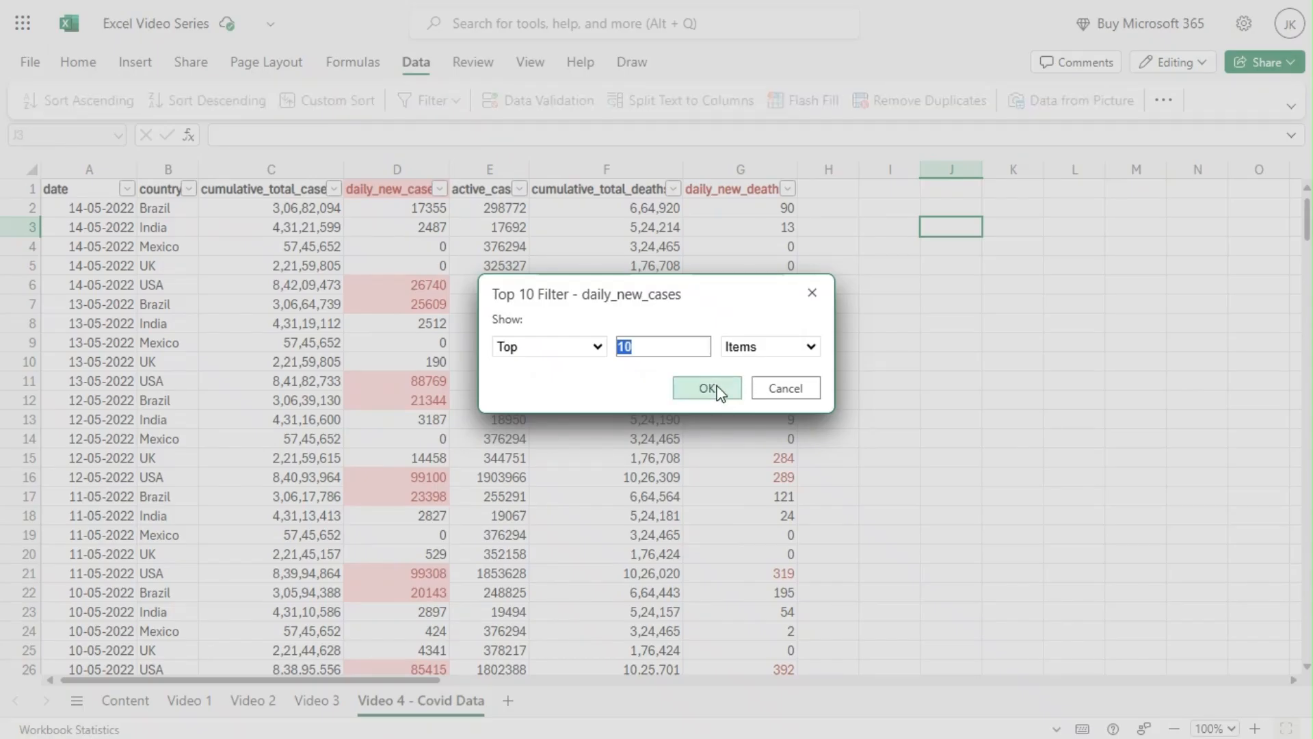
left_click(670, 340)
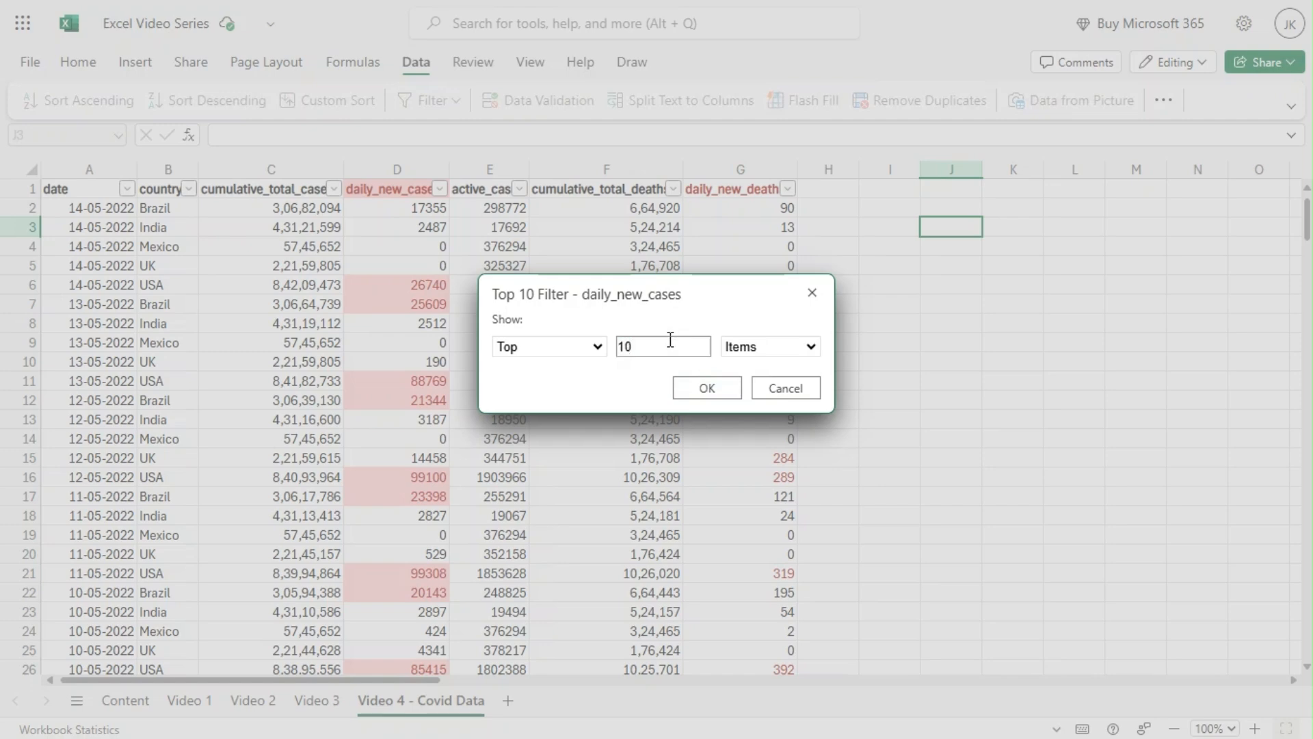
left_click(707, 397)
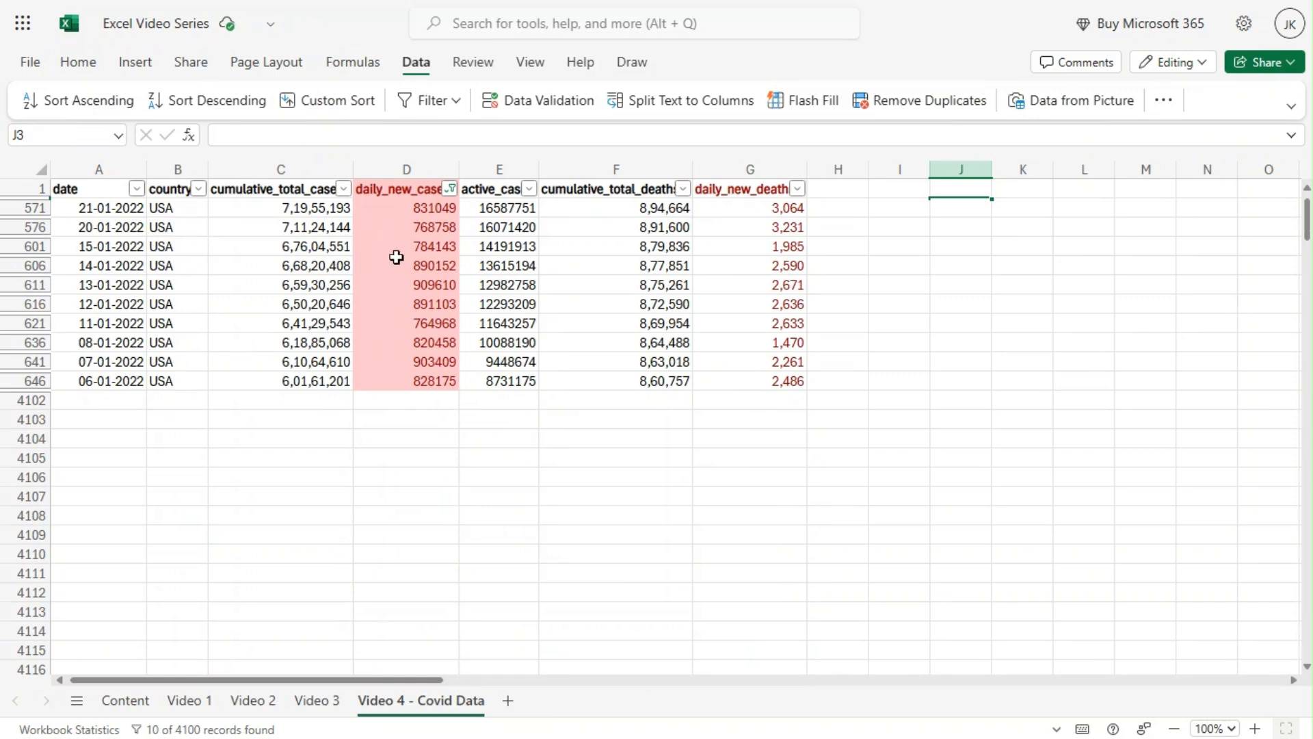
Inspect the filtered daily_new_cases values and compare the highest ones among them.
left_click(407, 208)
left_click_drag(407, 213, 407, 376)
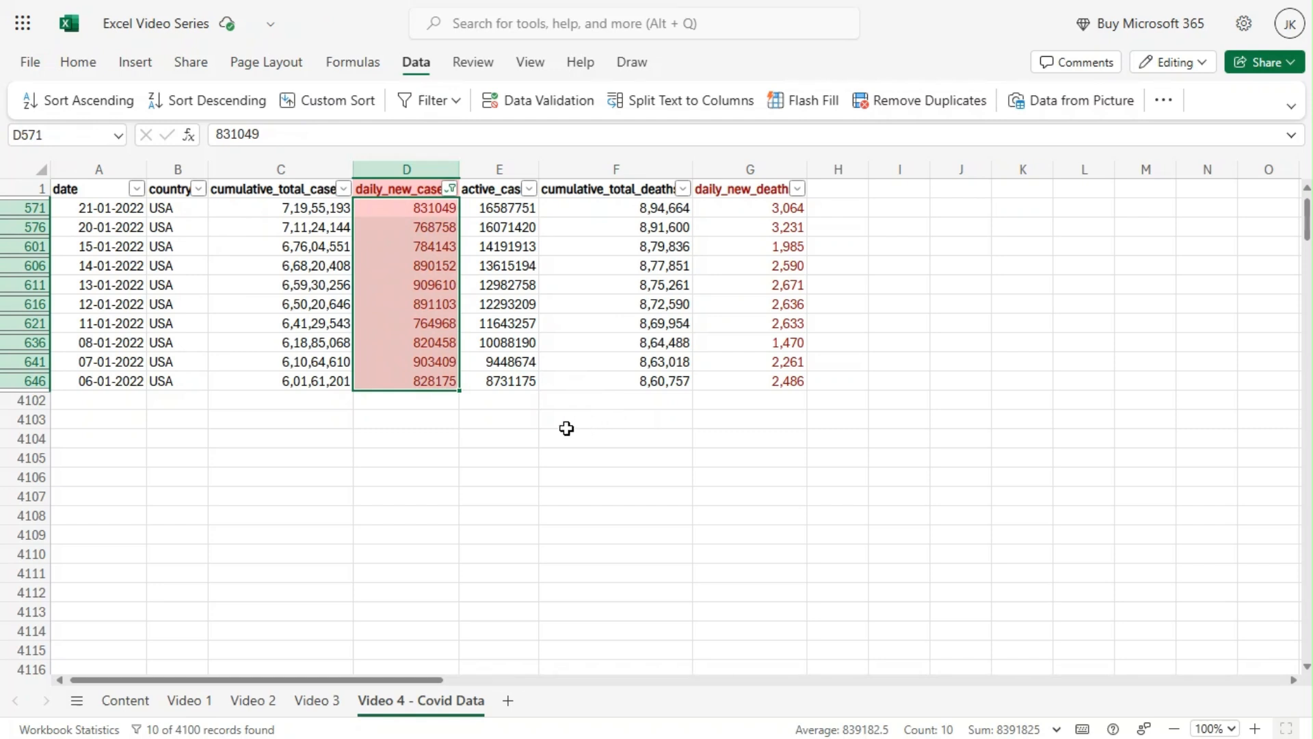
left_click(427, 361)
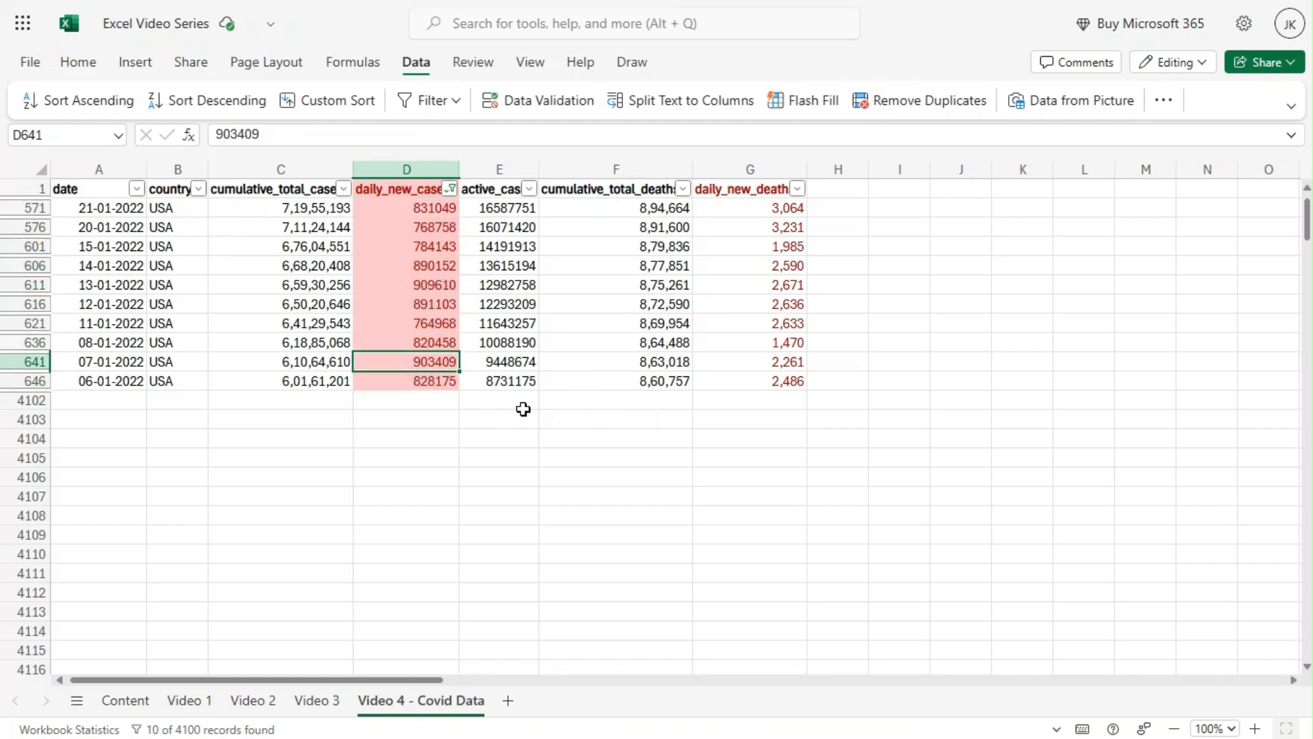
left_click(418, 284)
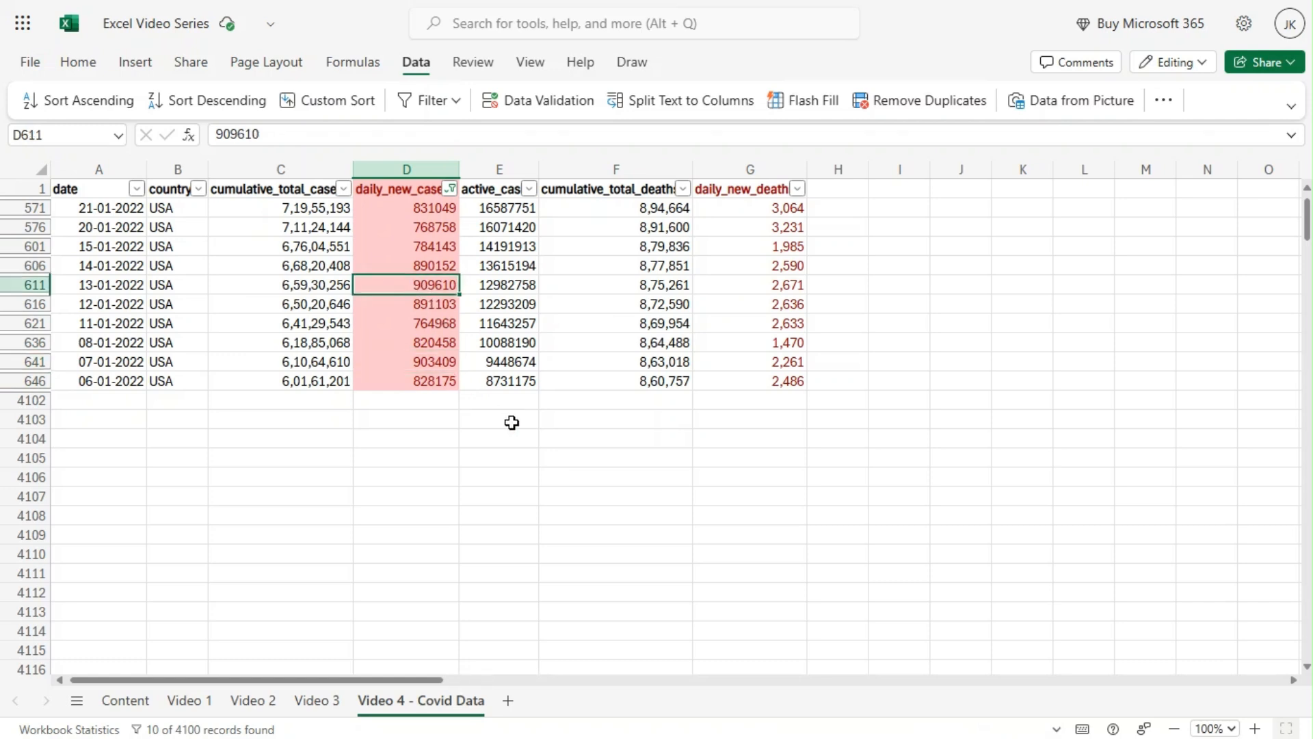
Clear the filter from the daily_new_cases column.
left_click(451, 189)
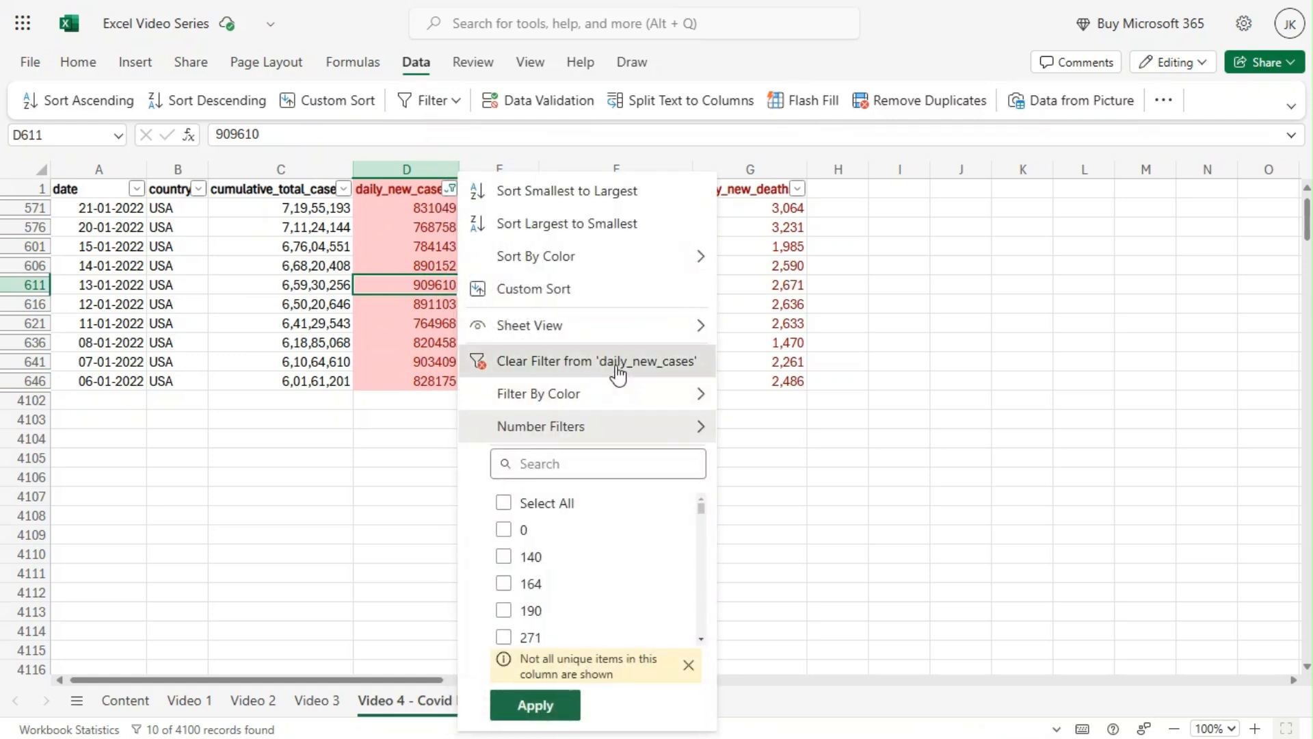
left_click(618, 362)
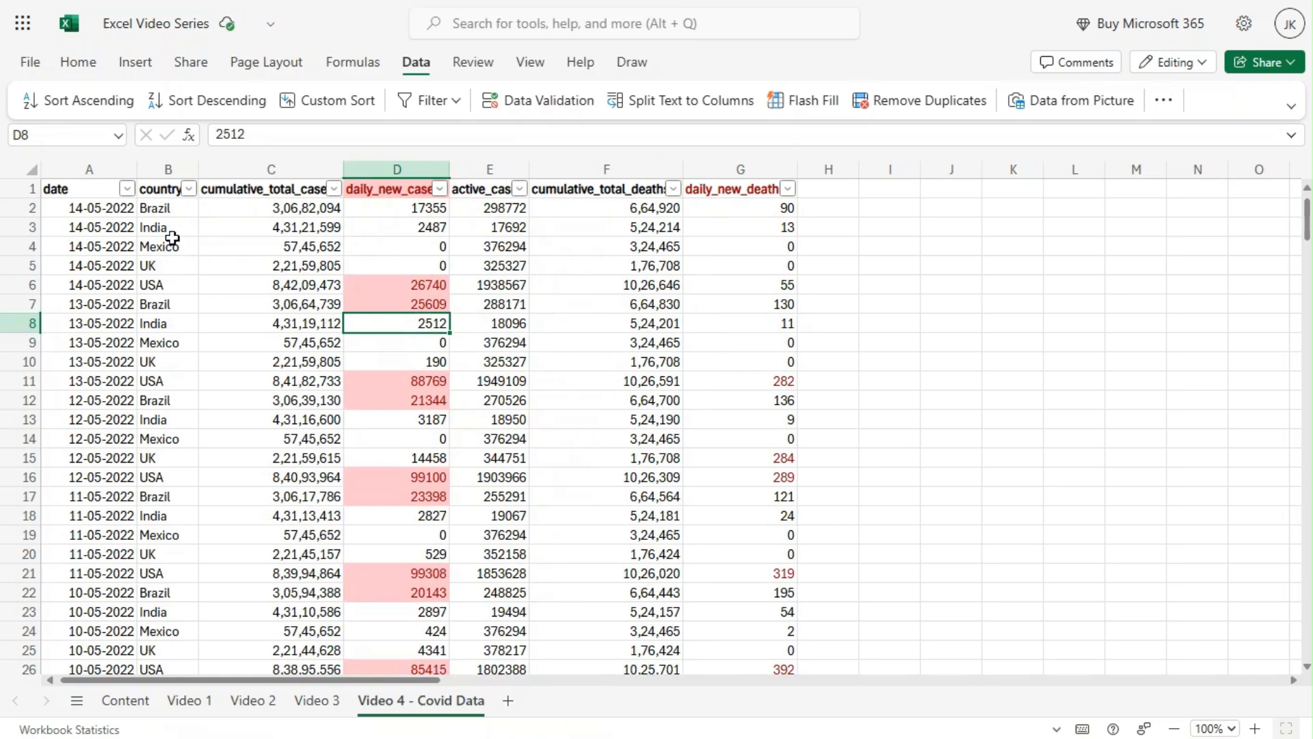
Review the available date filter conditions for the date column, through to the custom filter option.
left_click(133, 191)
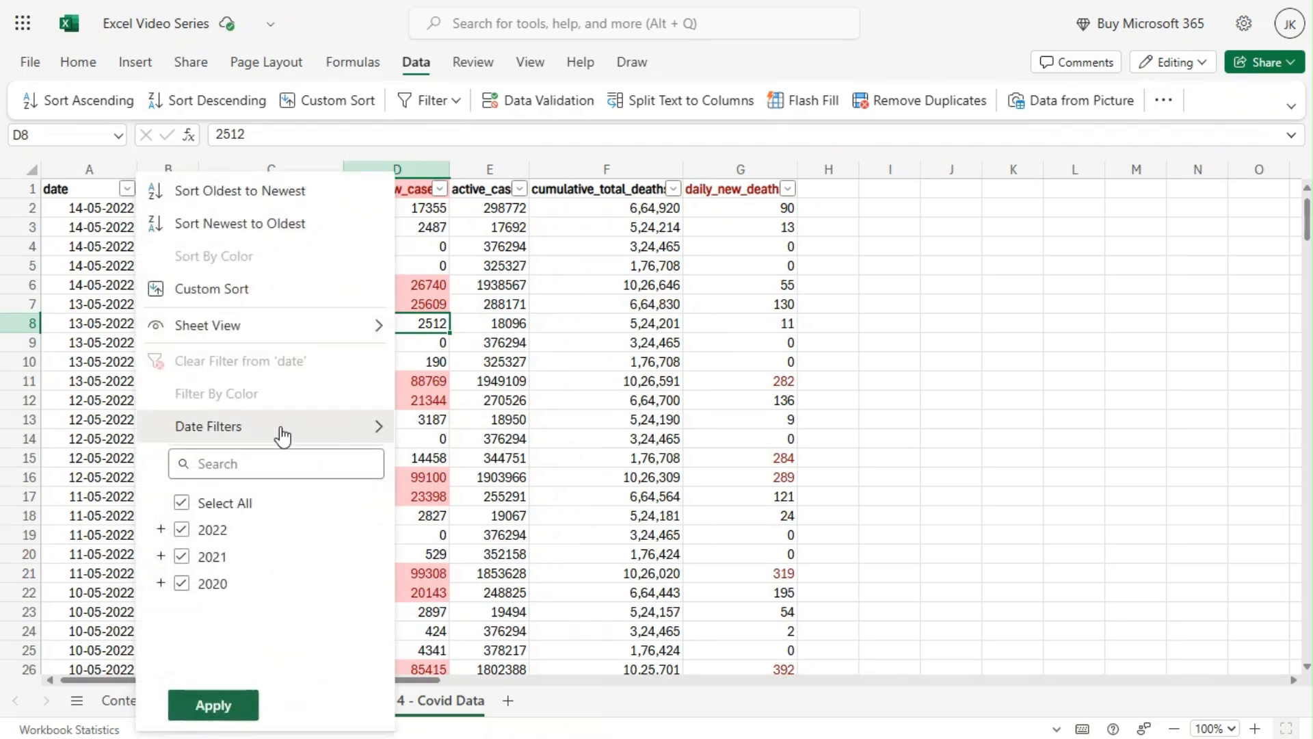
mouse_move(283, 435)
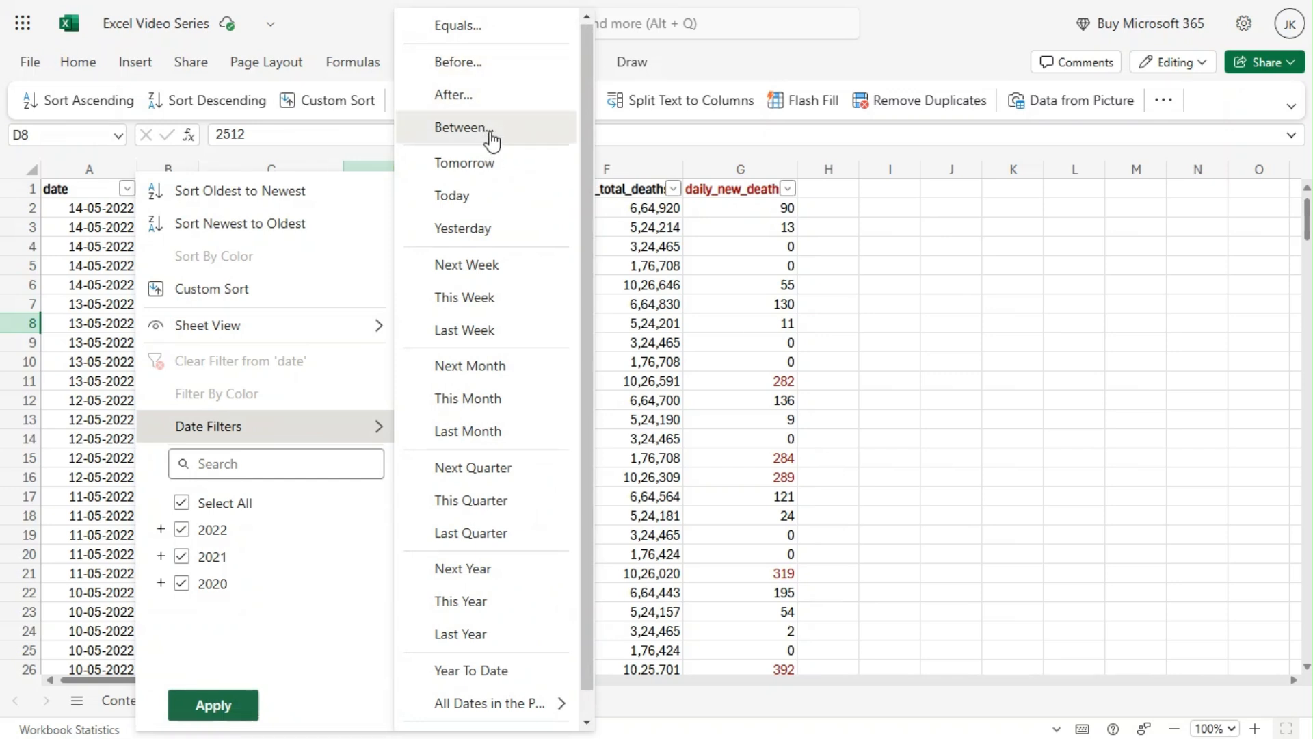
scroll(458, 608, "down", 1)
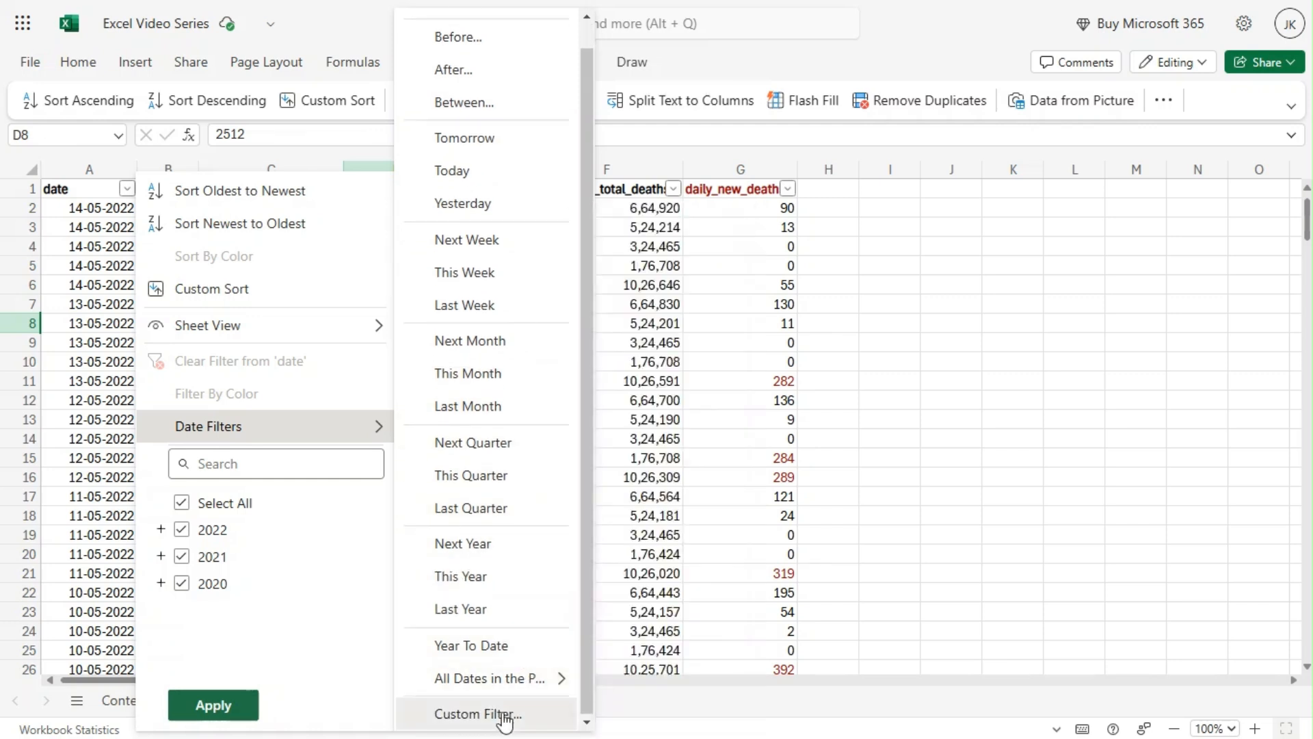
mouse_move(516, 691)
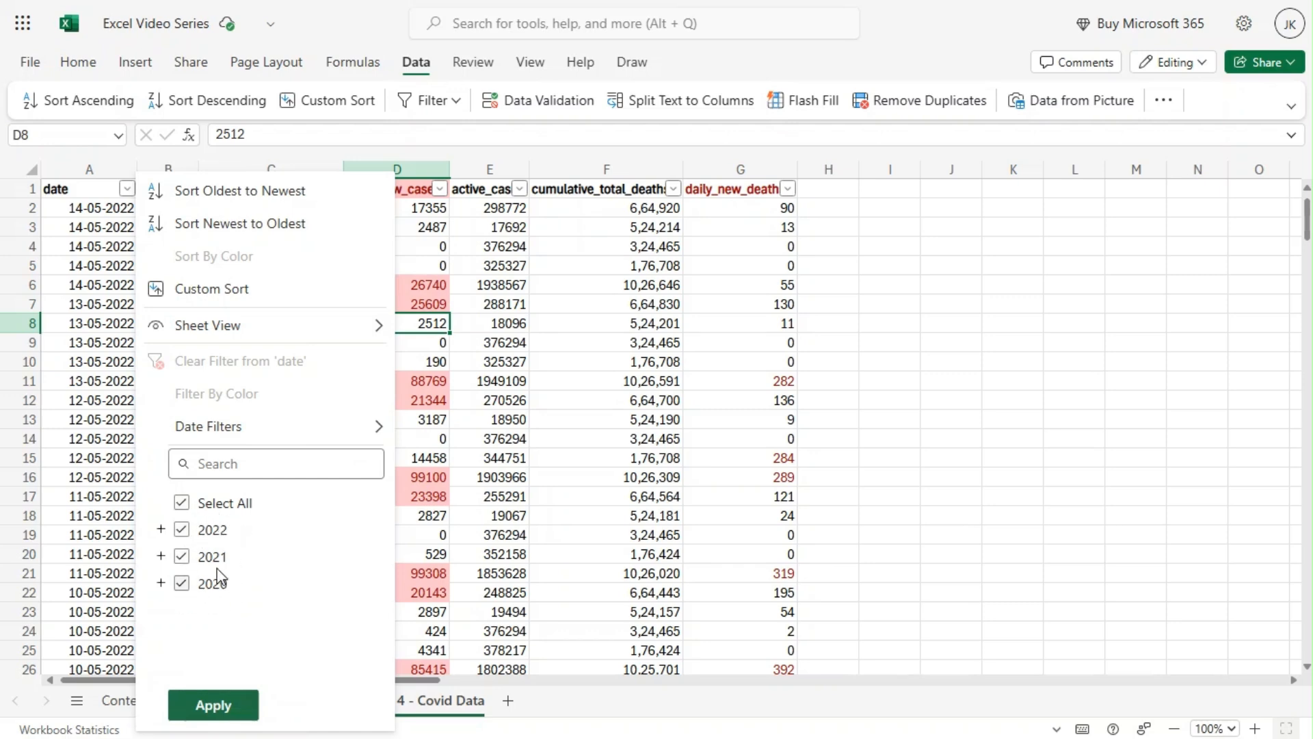
Expand the years 2022 and 2021 in the date filter's value tree and review the months listed under each.
left_click(162, 530)
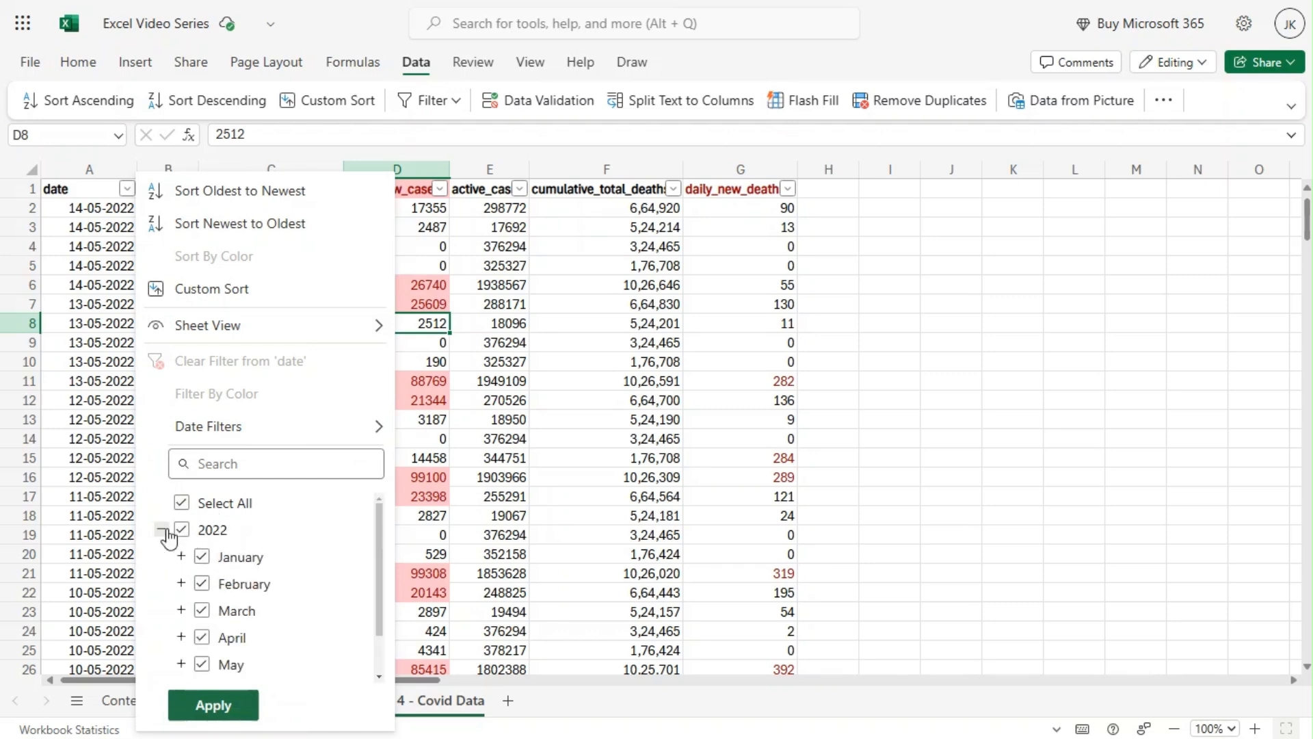
scroll(286, 534, "down", 1)
scroll(286, 534, "up", 1)
scroll(284, 557, "down", 1)
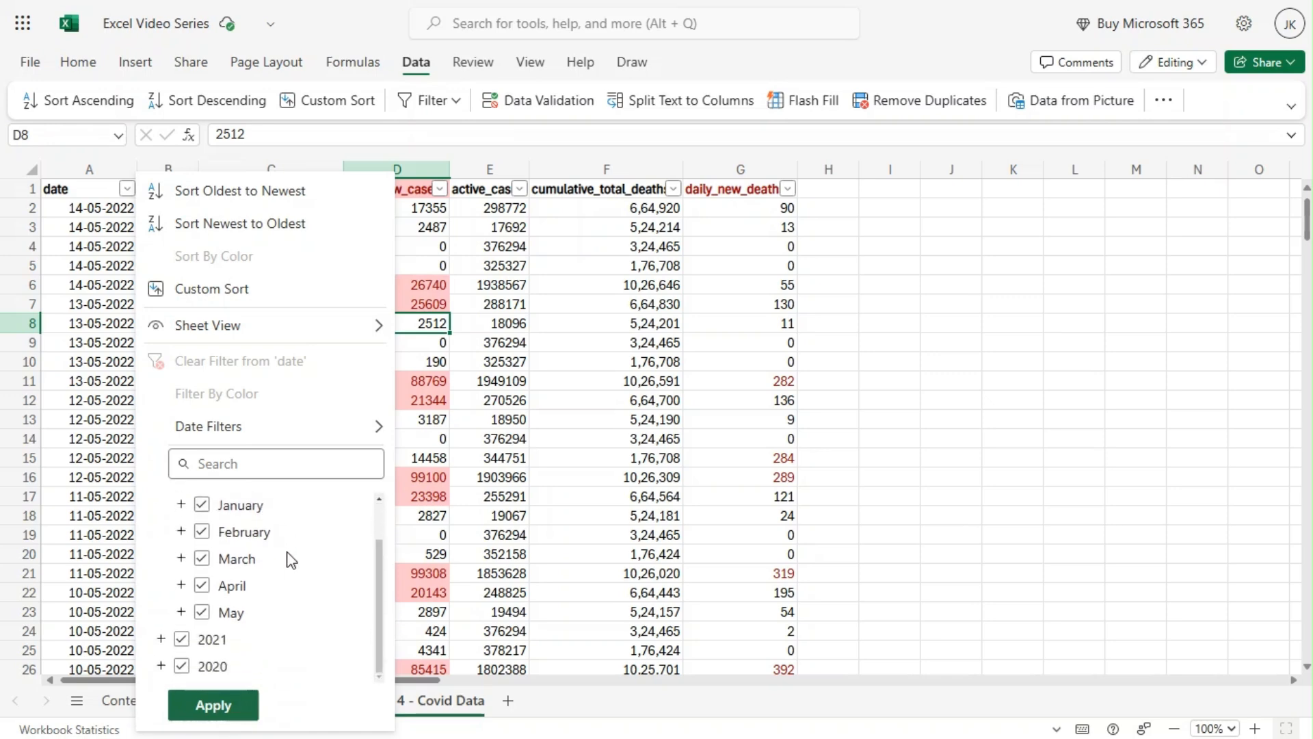
scroll(297, 555, "up", 1)
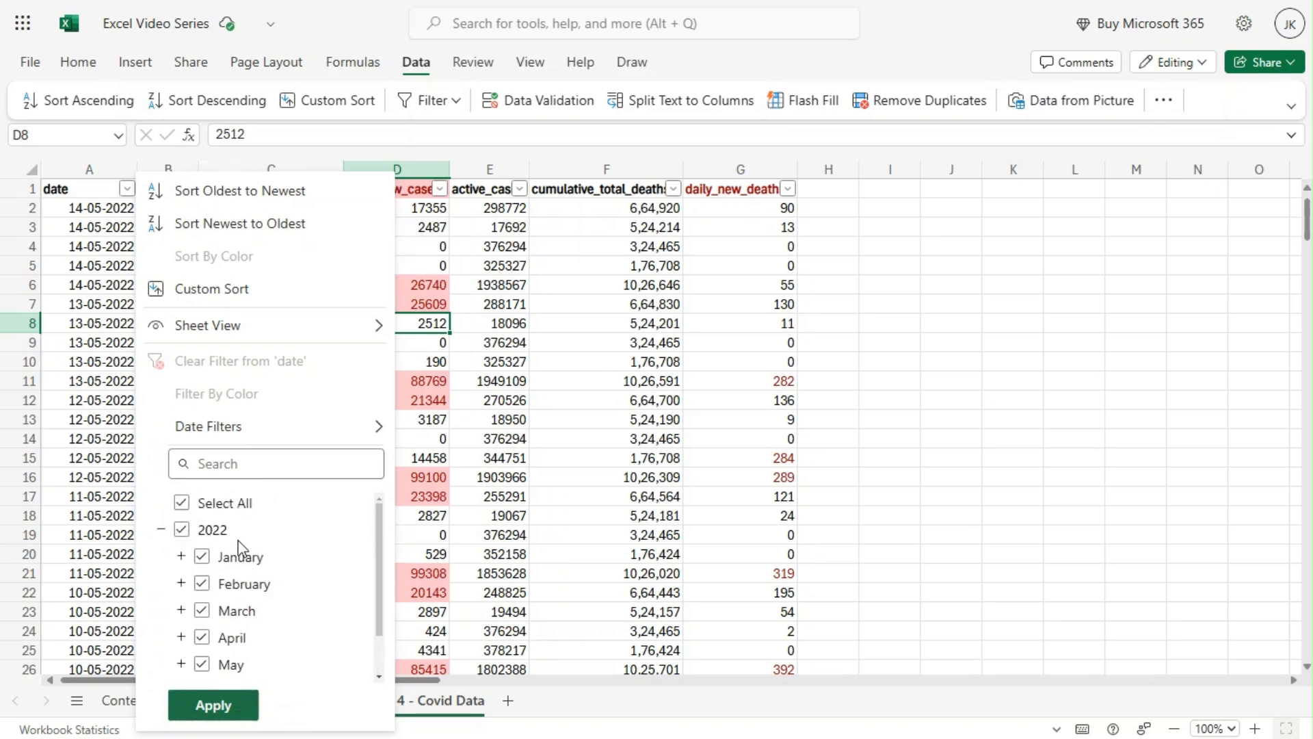
scroll(300, 573, "down", 1)
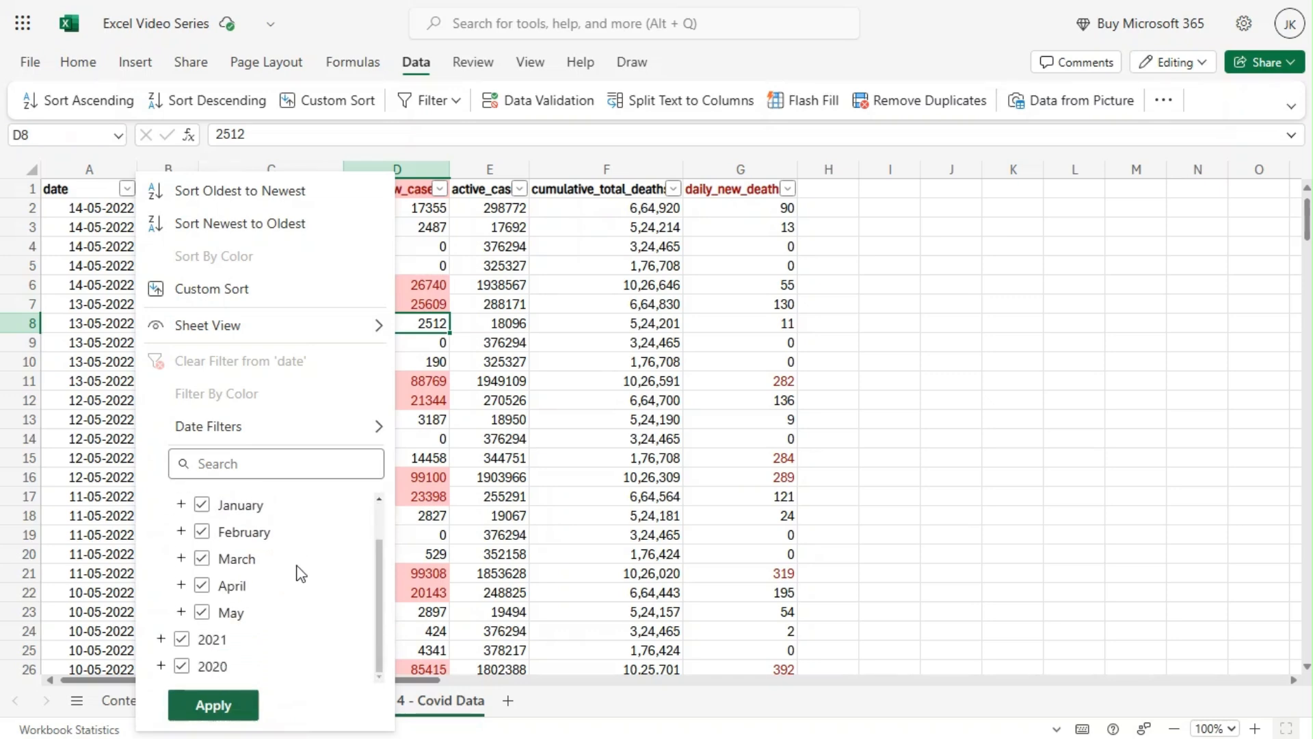
left_click(161, 638)
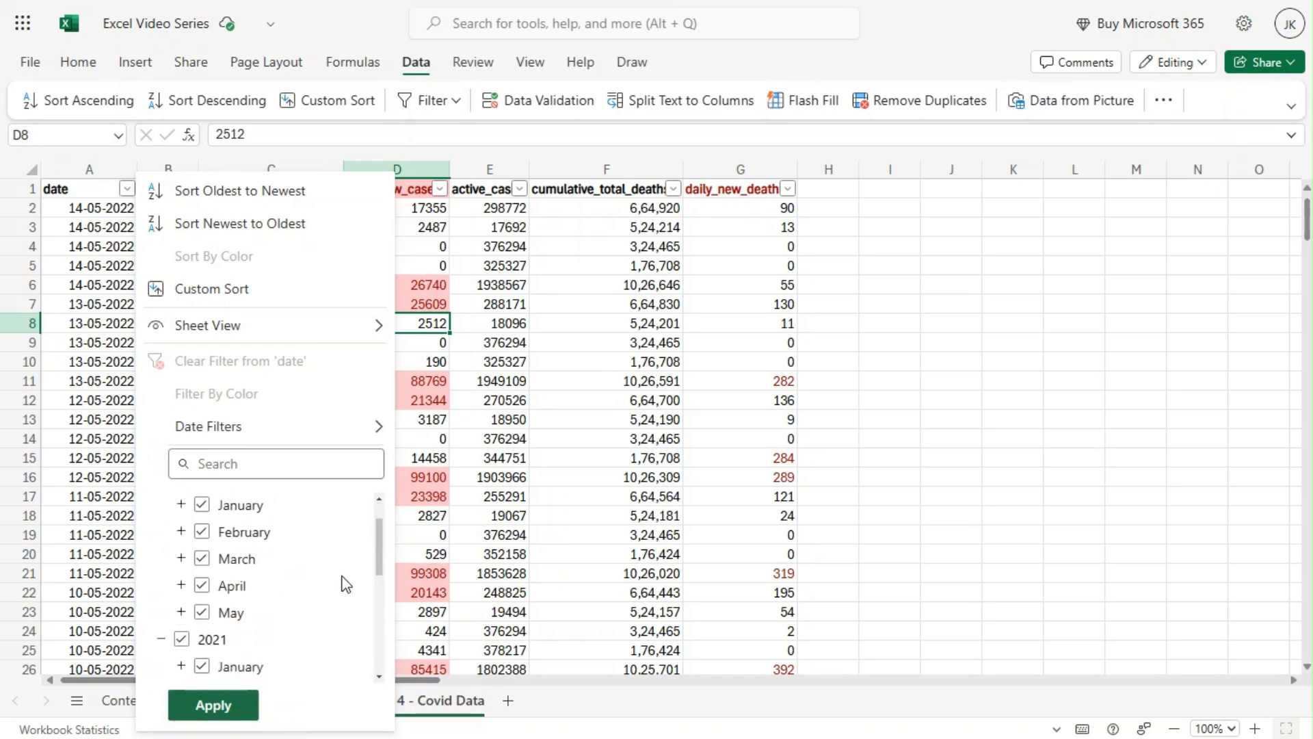
scroll(278, 551, "down", 3)
scroll(278, 551, "up", 1)
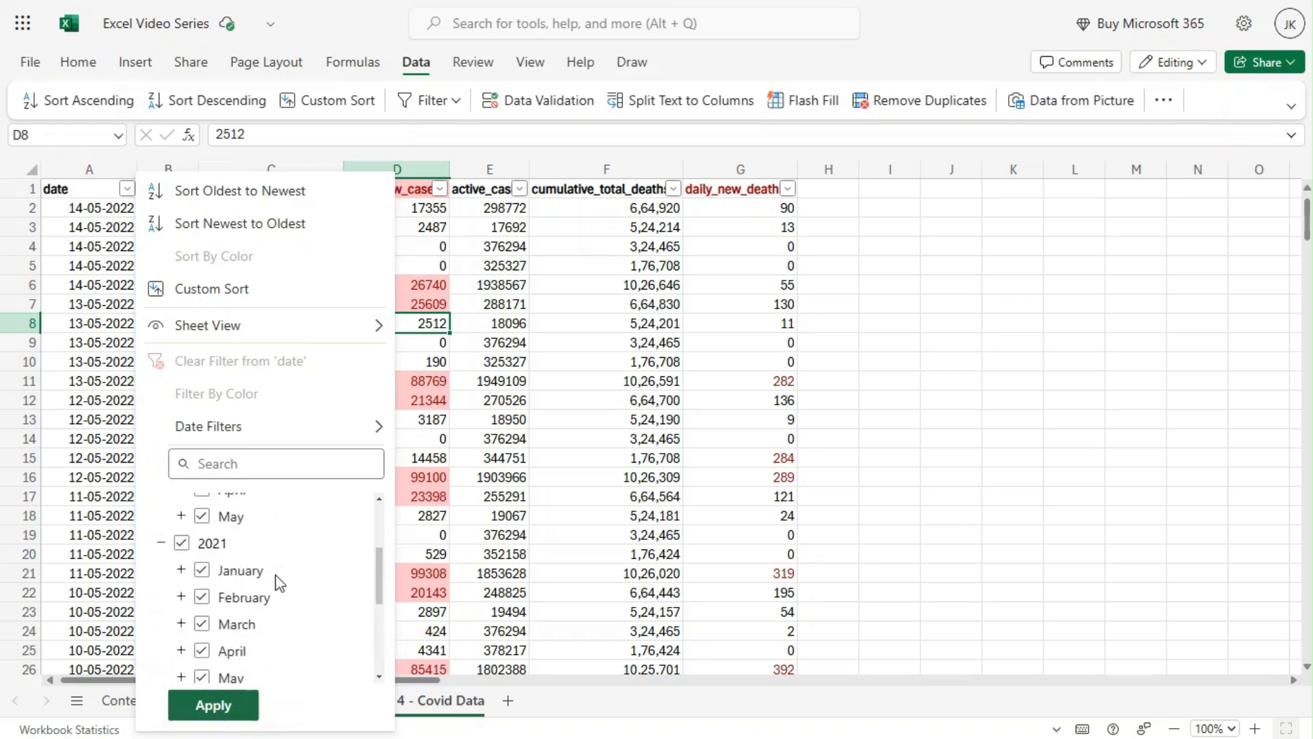
scroll(284, 578, "down", 4)
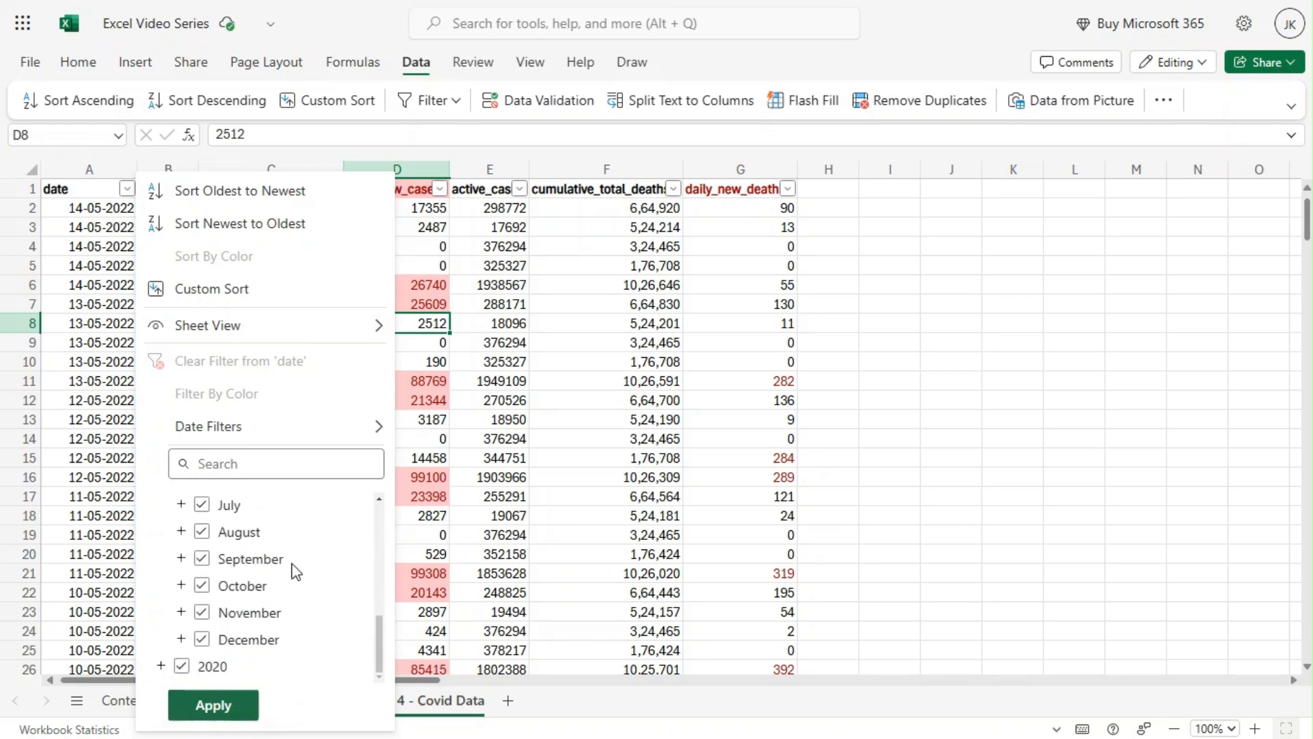
Expand the year 2020 and its February entry in the date filter's value tree to review the available months and days.
left_click(161, 665)
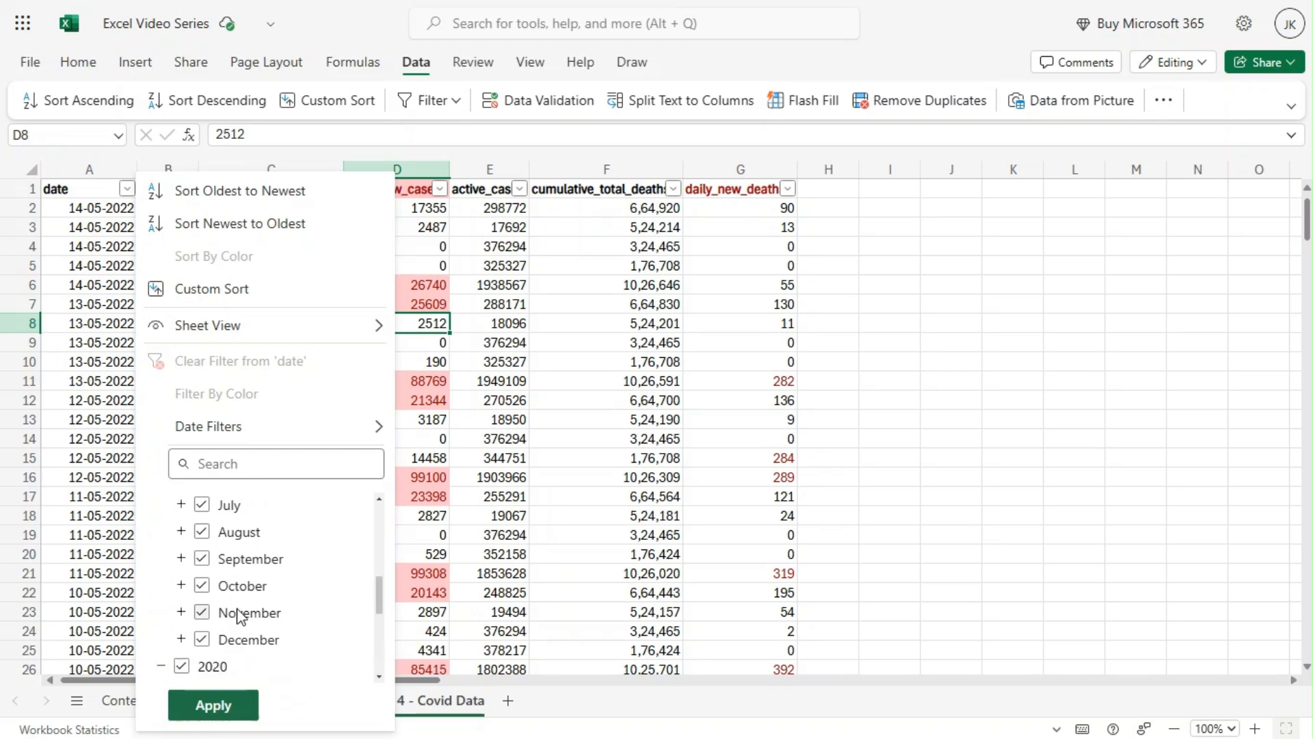
scroll(273, 571, "down", 1)
scroll(273, 571, "down", 4)
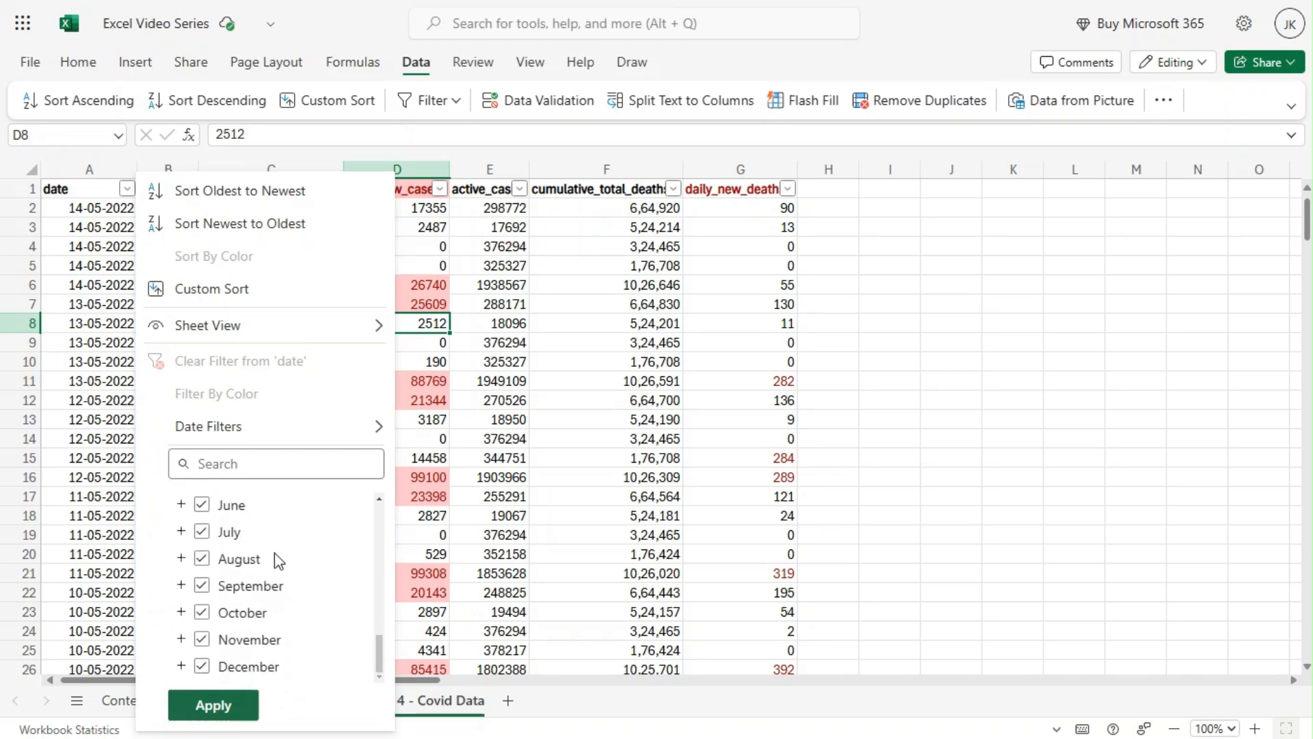
scroll(278, 561, "up", 3)
scroll(278, 561, "down", 2)
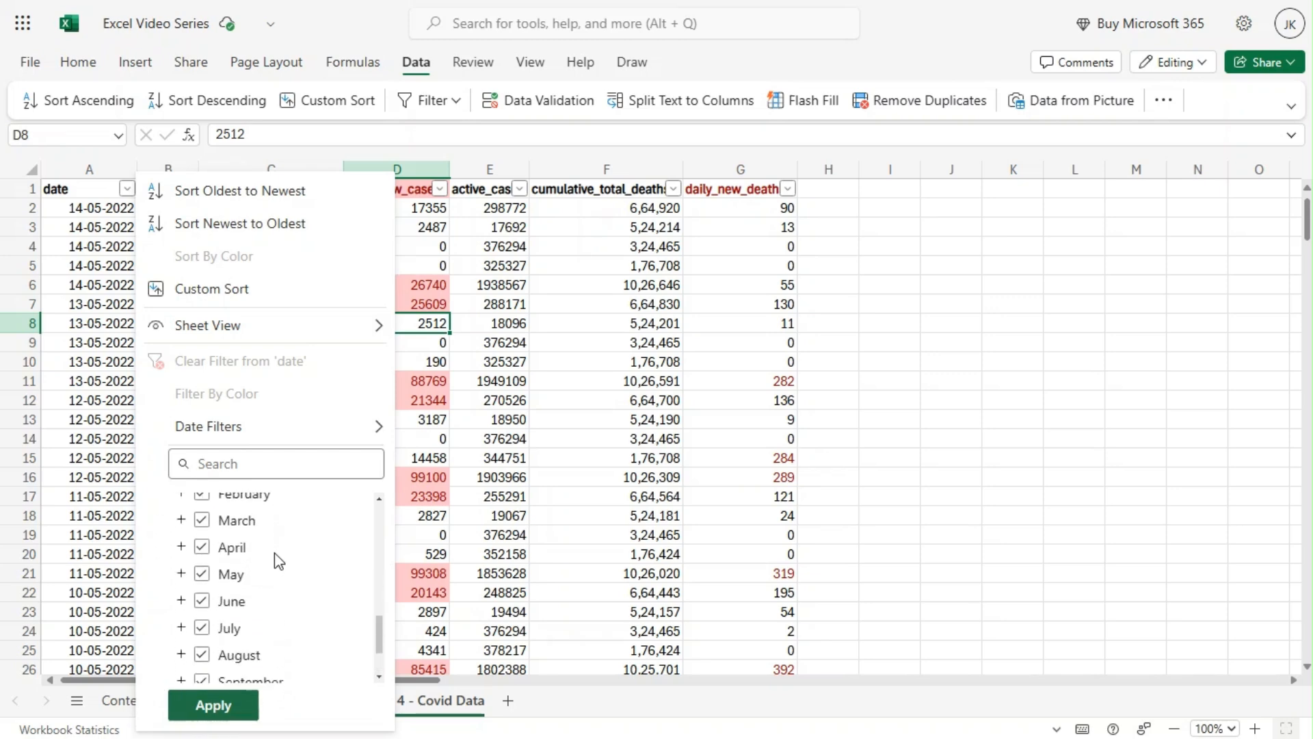
scroll(276, 544, "up", 2)
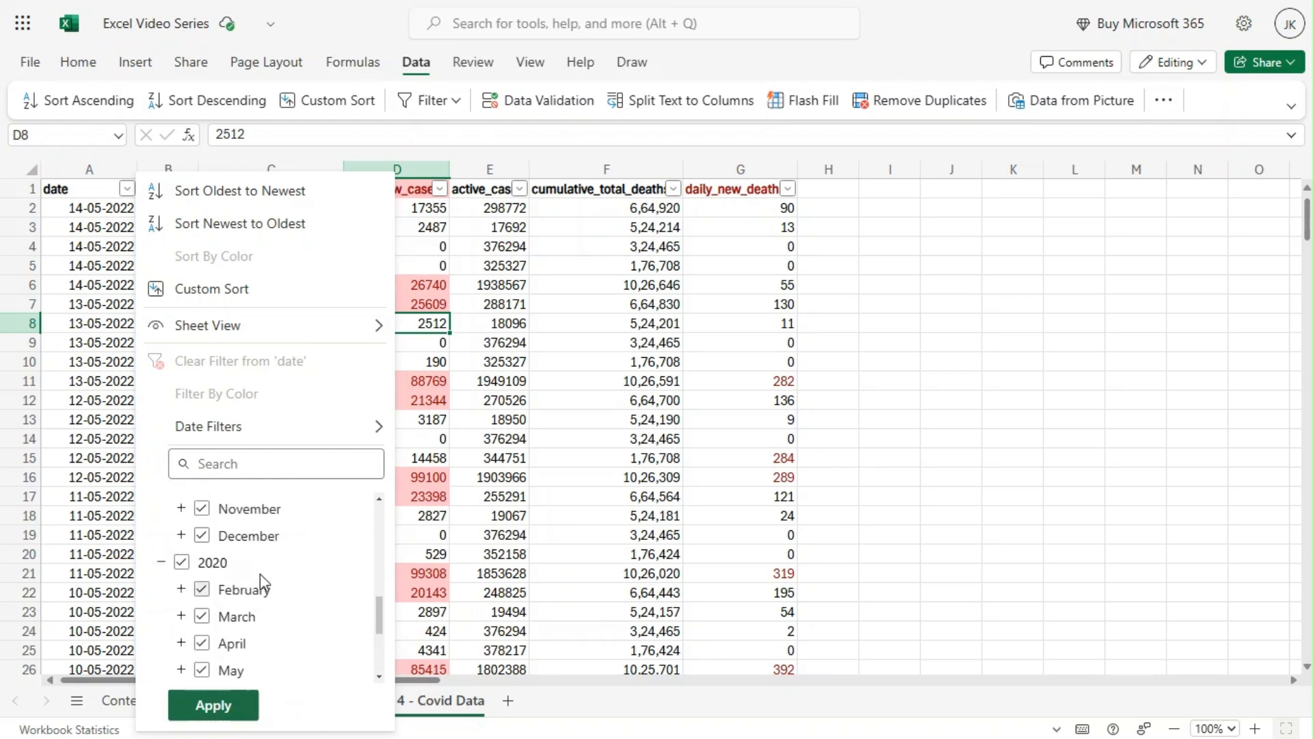
left_click(181, 588)
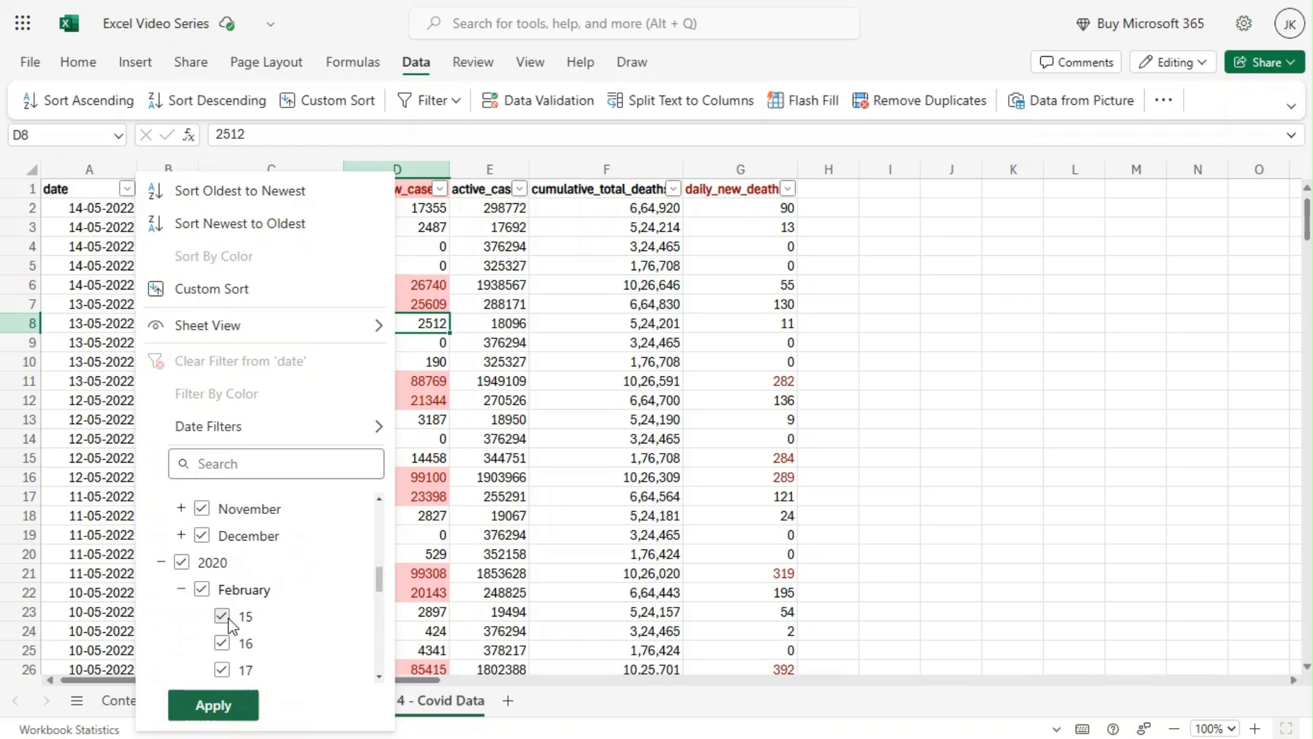
scroll(306, 586, "down", 6)
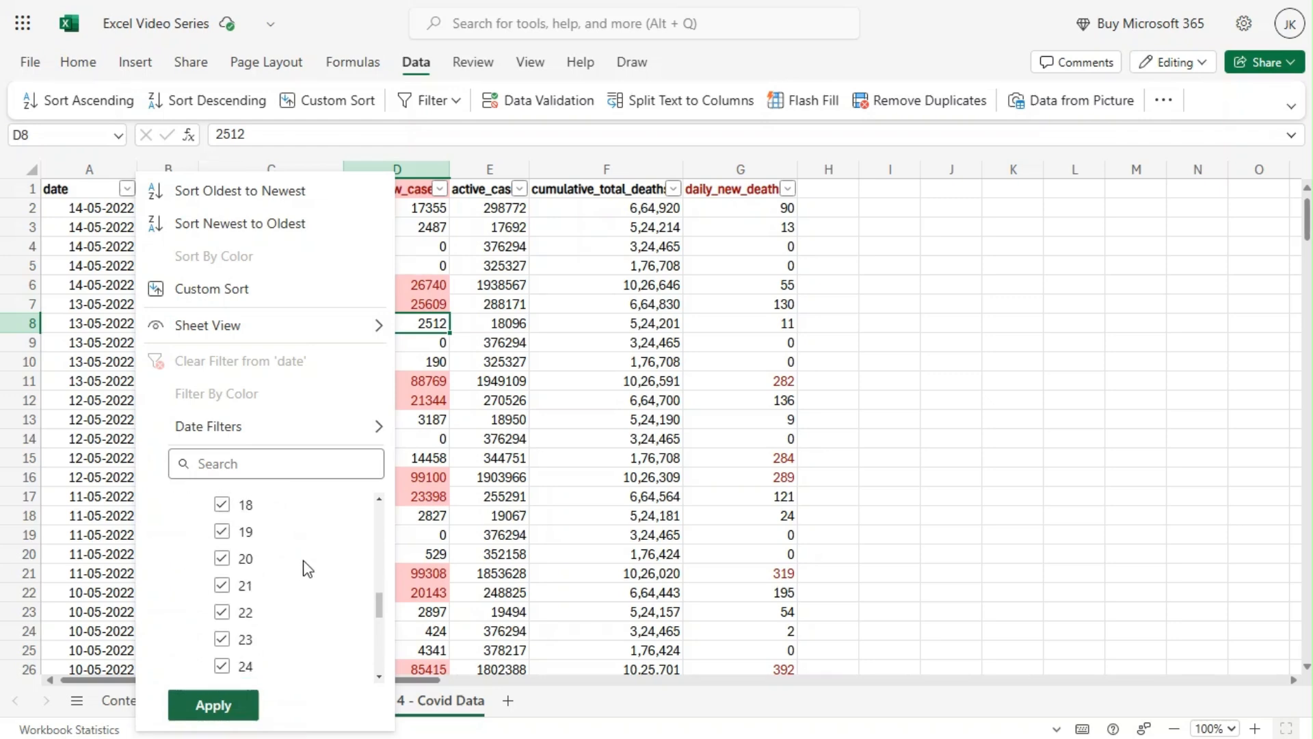
scroll(305, 559, "up", 8)
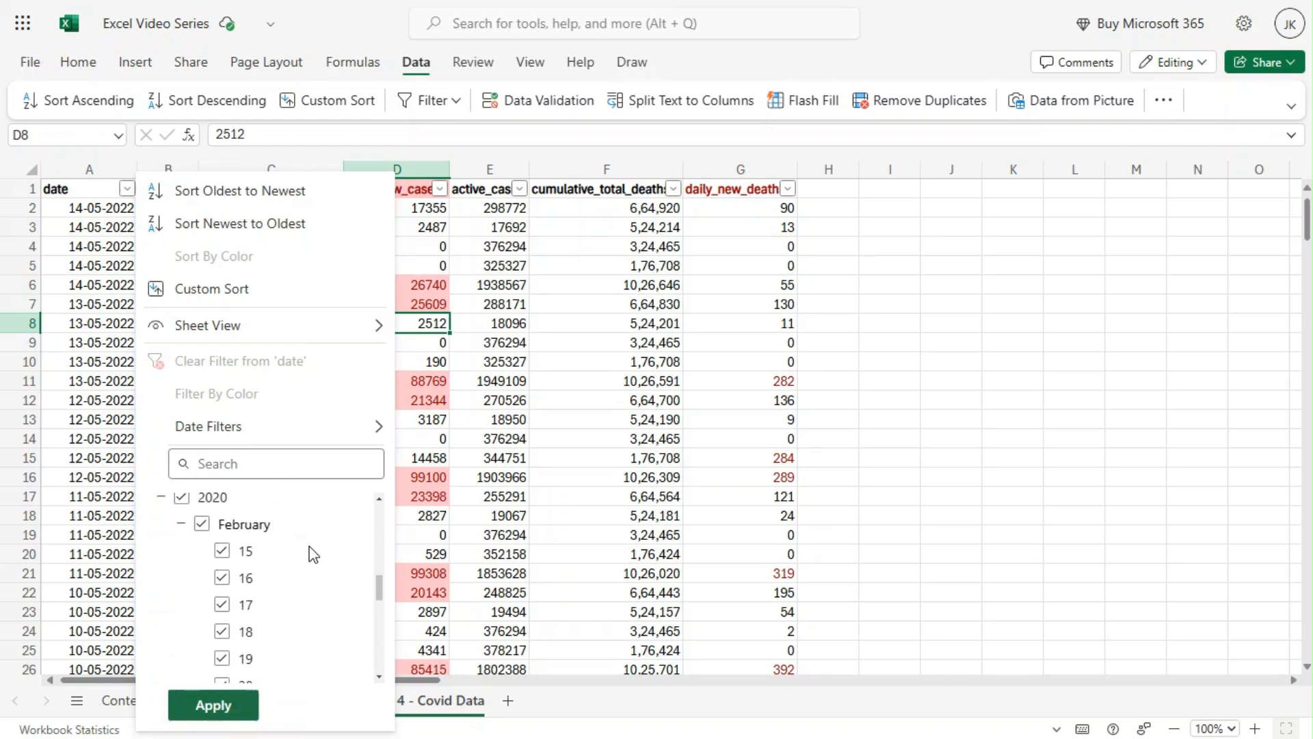
scroll(243, 641, "down", 3)
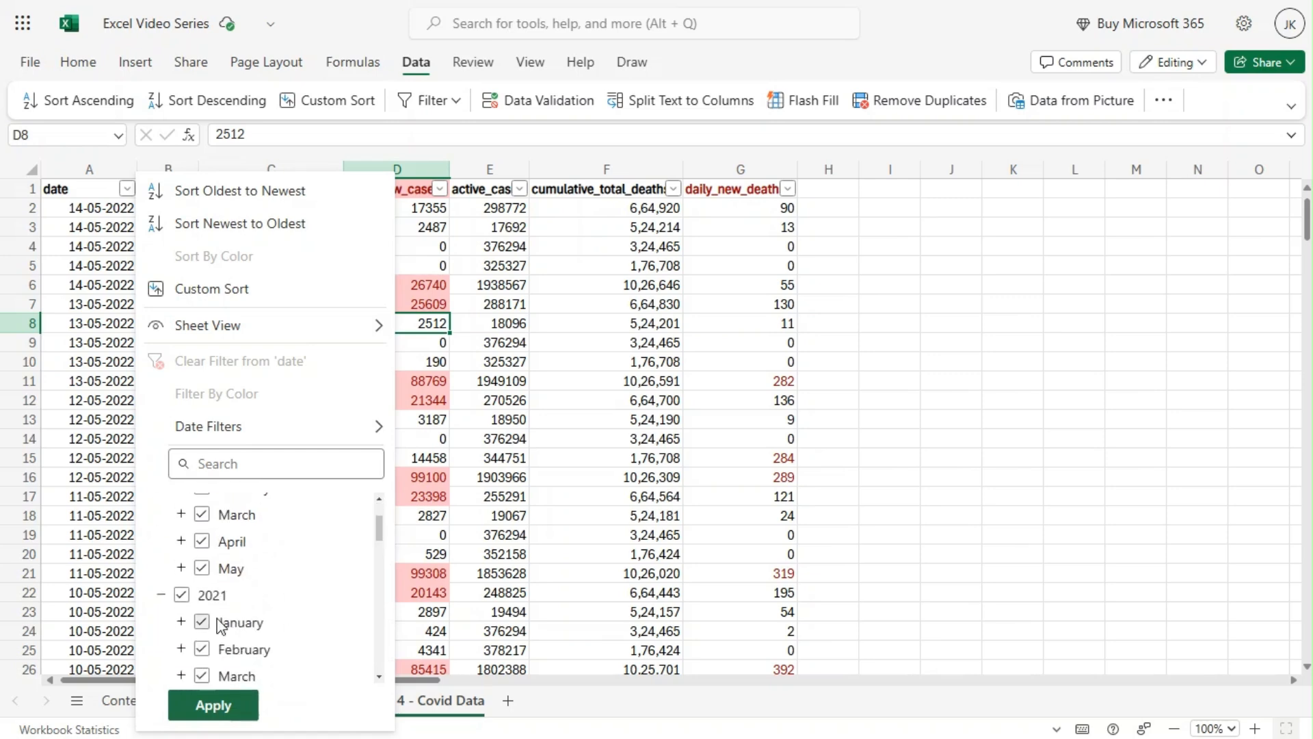
Expand the days of May 2022, deselect all dates, and filter the date column to only 13 May 2022.
left_click(181, 576)
scroll(320, 551, "down", 10)
scroll(322, 557, "up", 3)
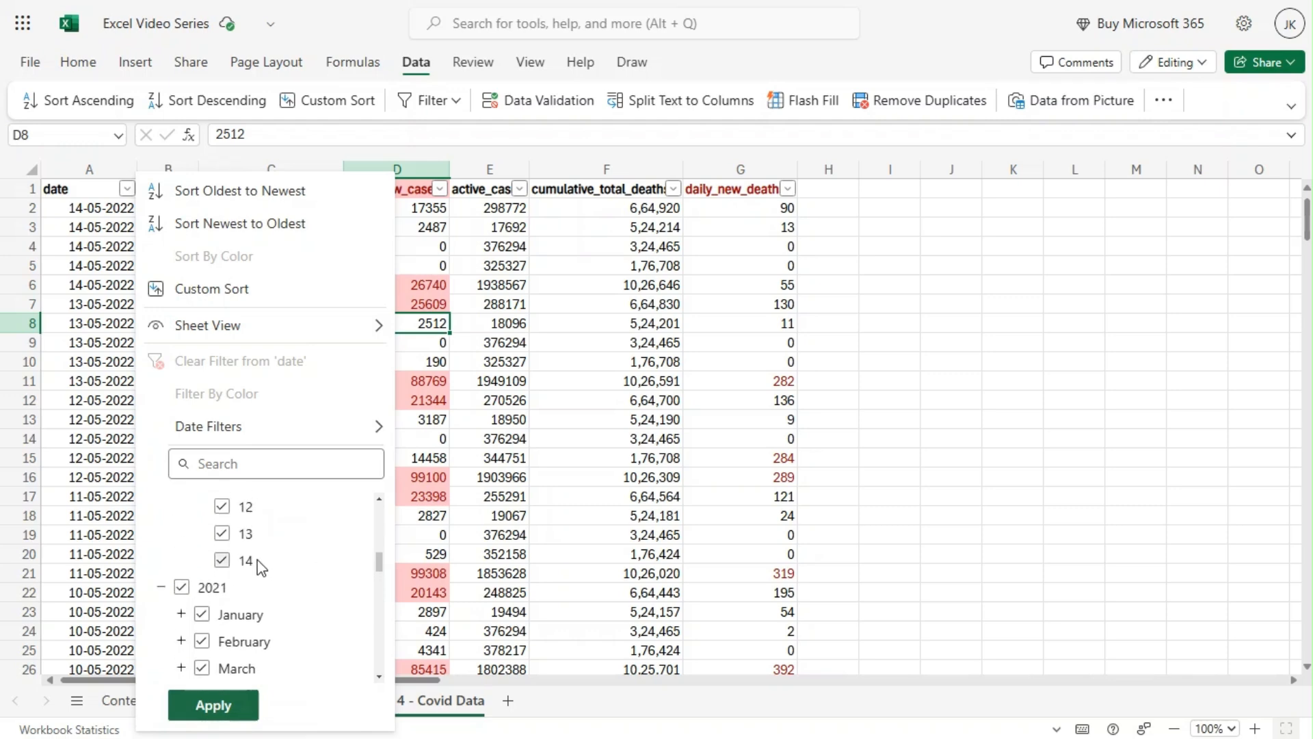
scroll(257, 560, "up", 15)
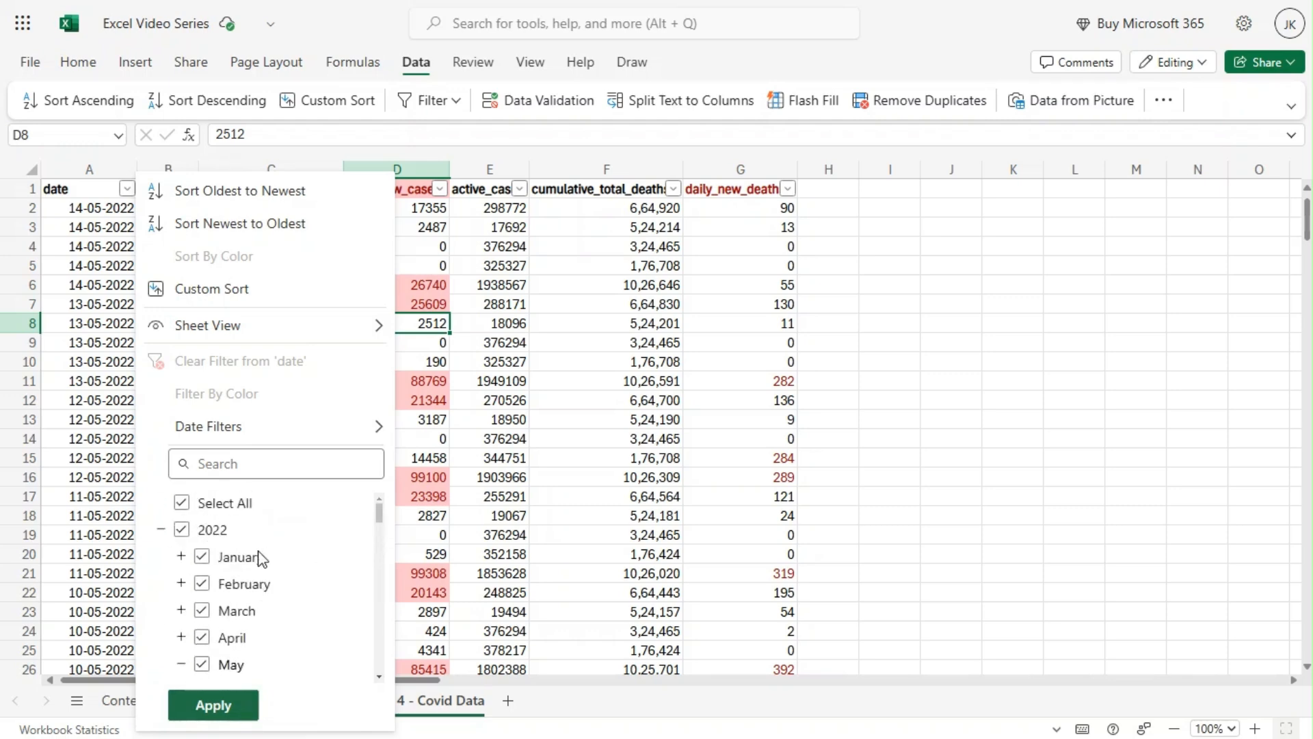
left_click(181, 503)
scroll(288, 557, "down", 1)
scroll(289, 554, "down", 5)
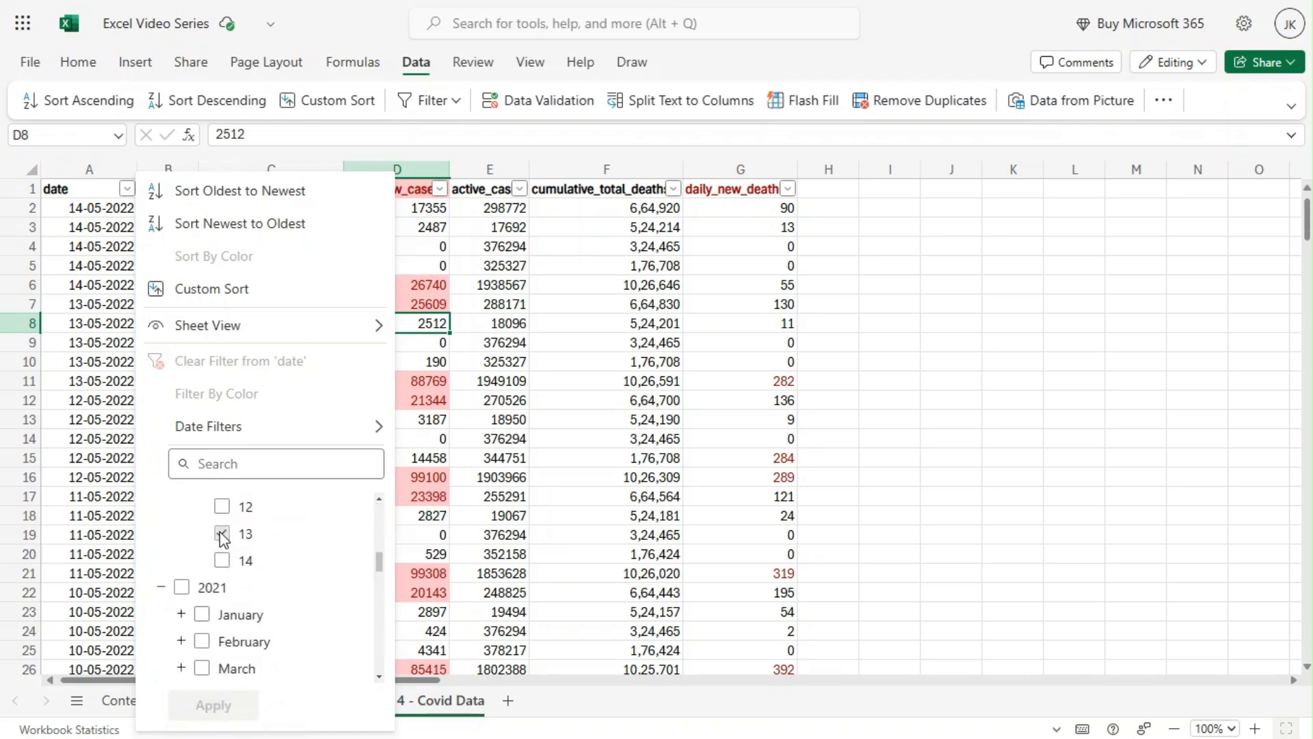
left_click(220, 533)
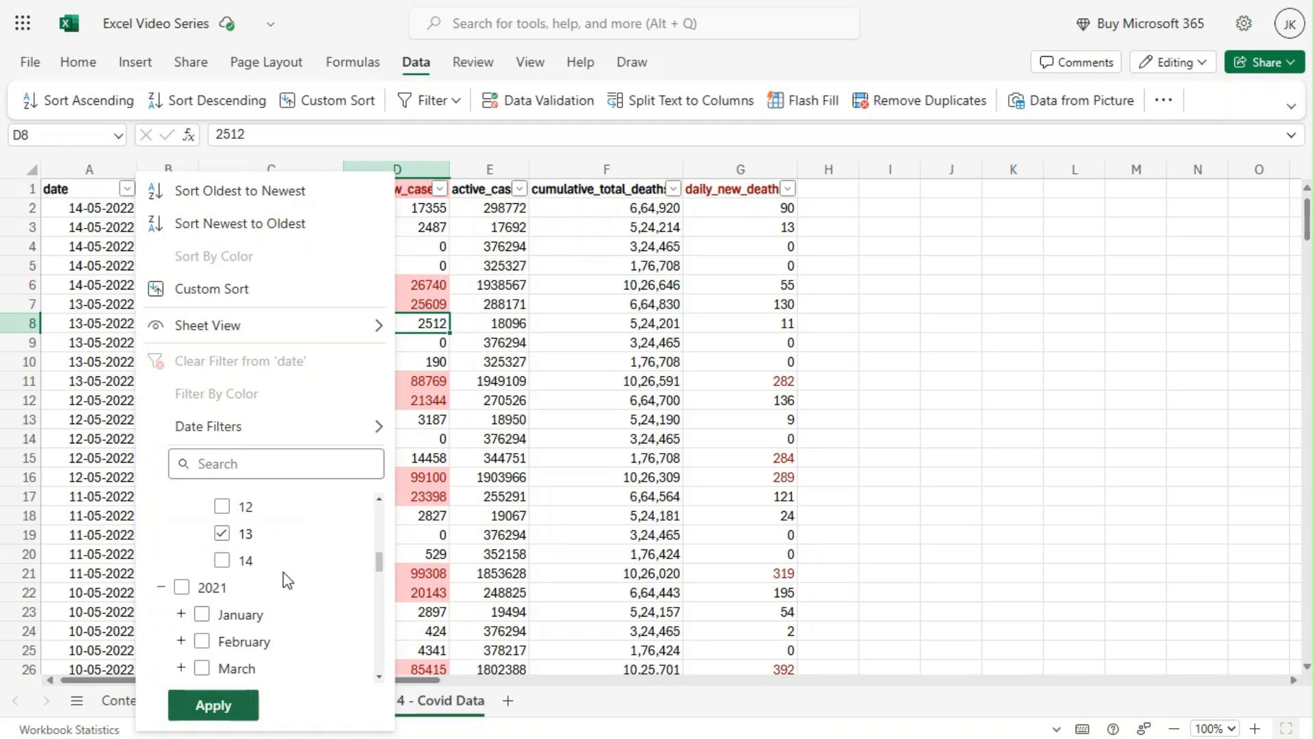
scroll(286, 576, "down", 5)
scroll(292, 572, "up", 10)
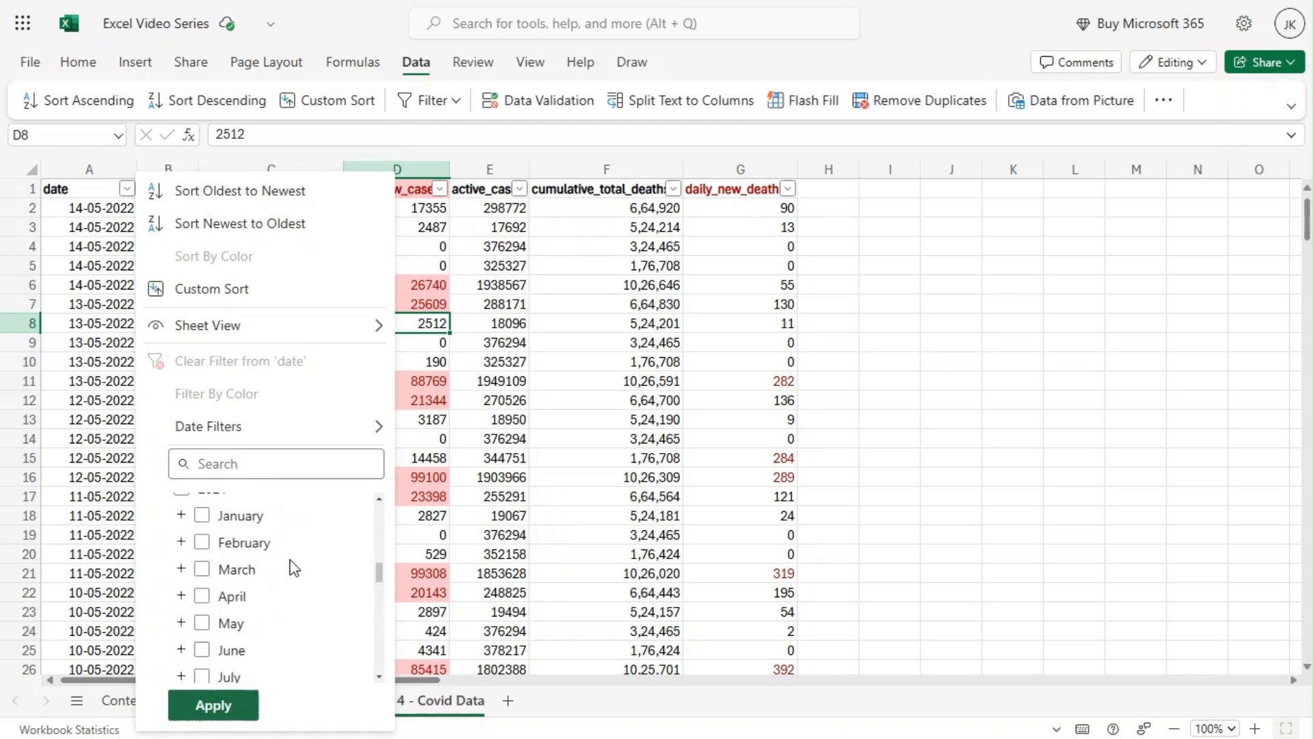
scroll(294, 568, "down", 1)
scroll(291, 566, "down", 1)
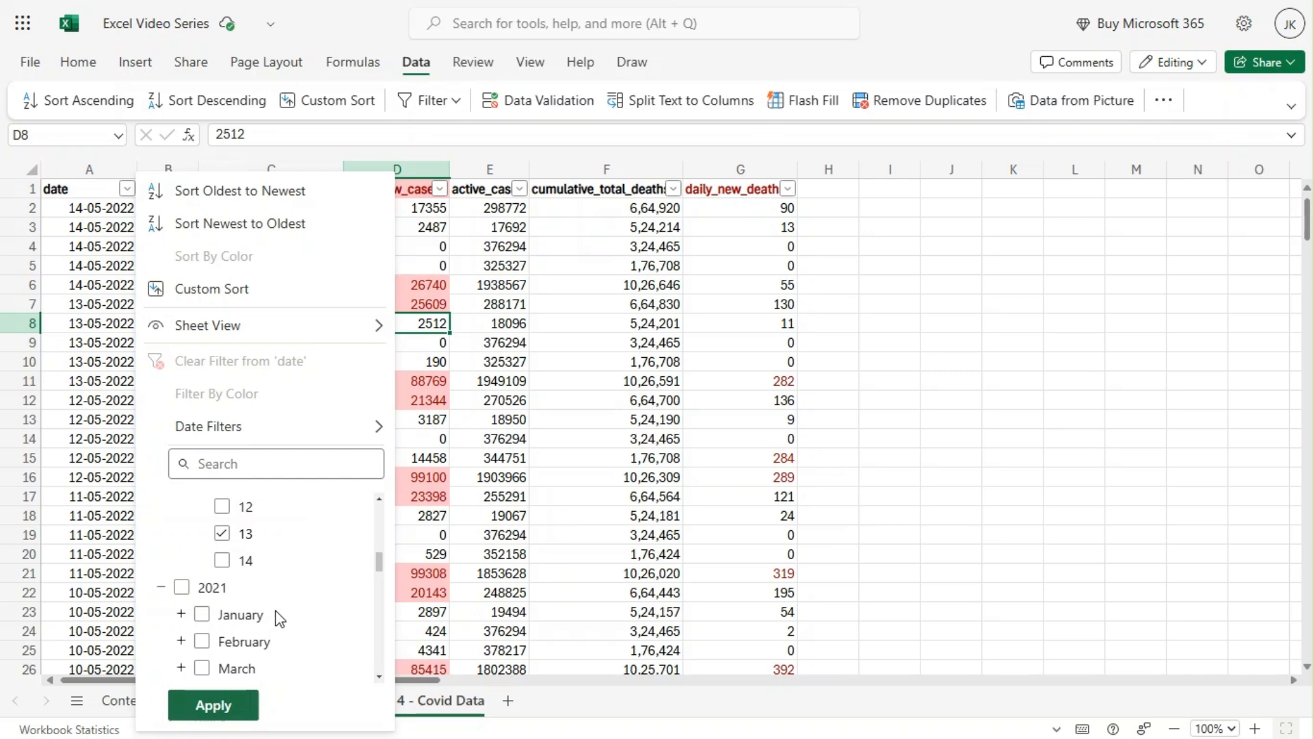
left_click(234, 705)
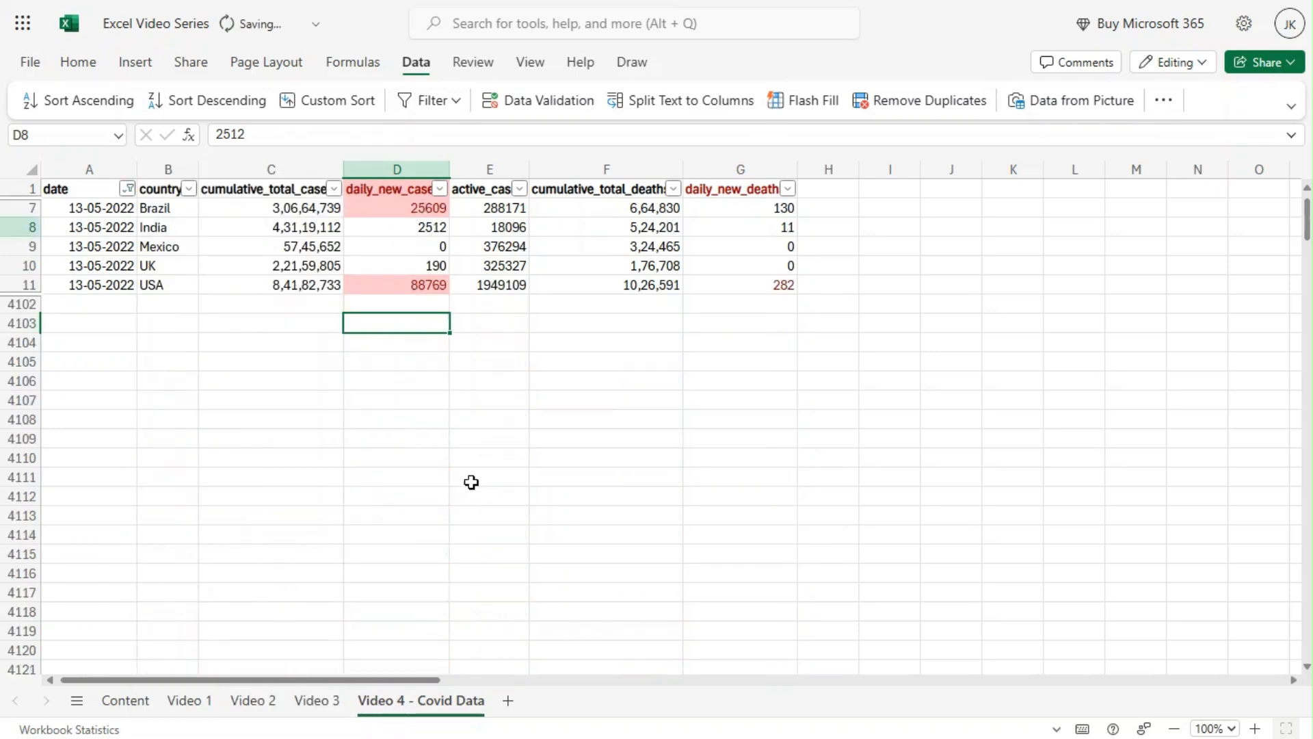